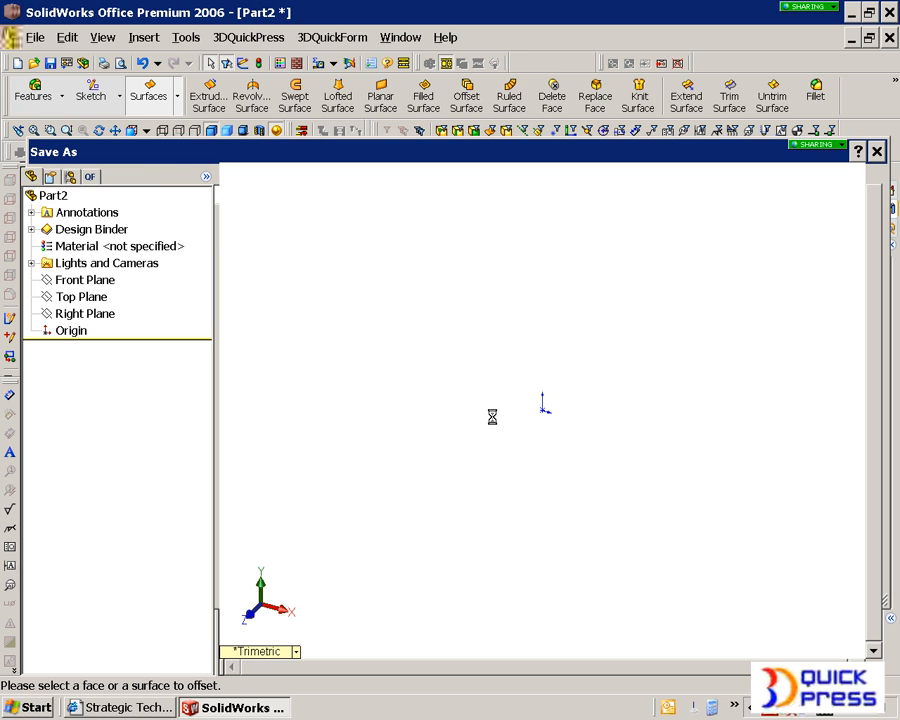
Save the new strip layout part and accept the c1 blank layout with Auto-Positioning on
click(407, 380)
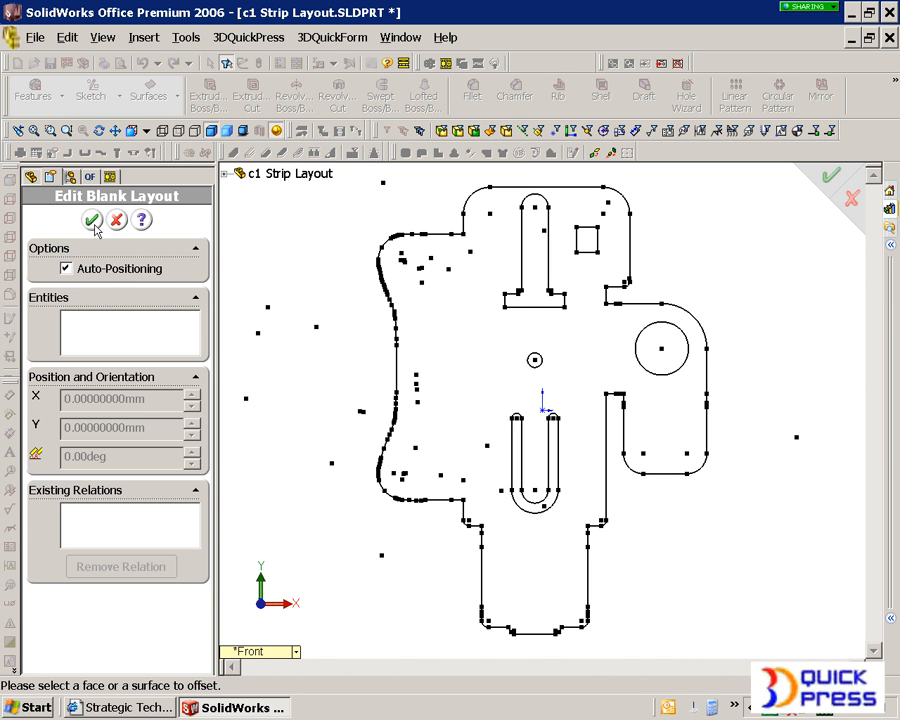
click(91, 220)
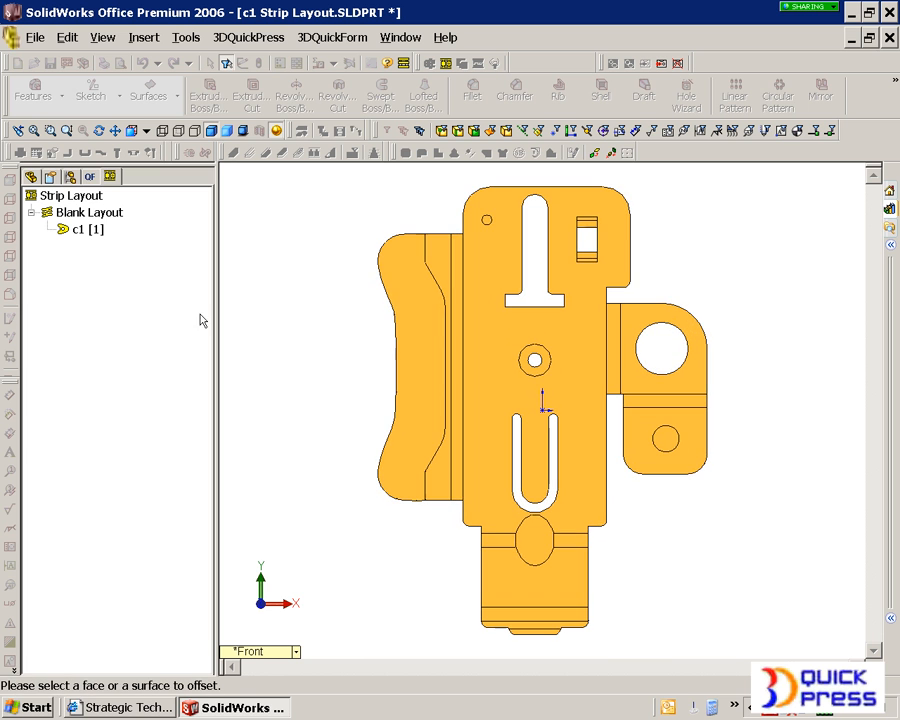
Open the strip parameters of the strip layout and set the progression direction to Right to Left
right_click(90, 200)
click(130, 203)
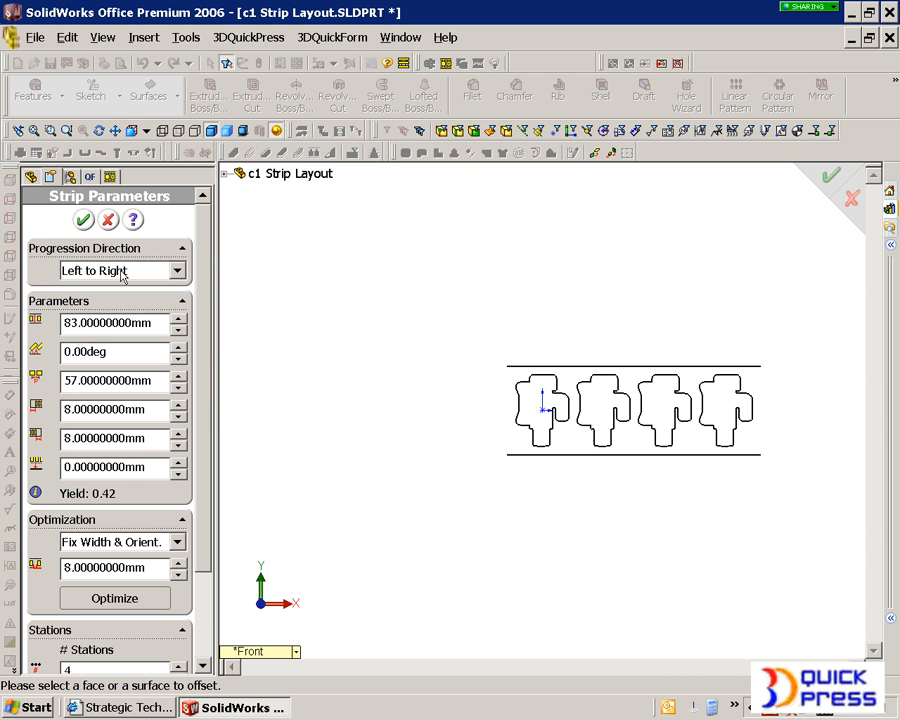
click(123, 274)
click(121, 303)
Set the strip to 9 stations with 4 piercing stations and 4 bending stations
scroll(192, 553, down, 3)
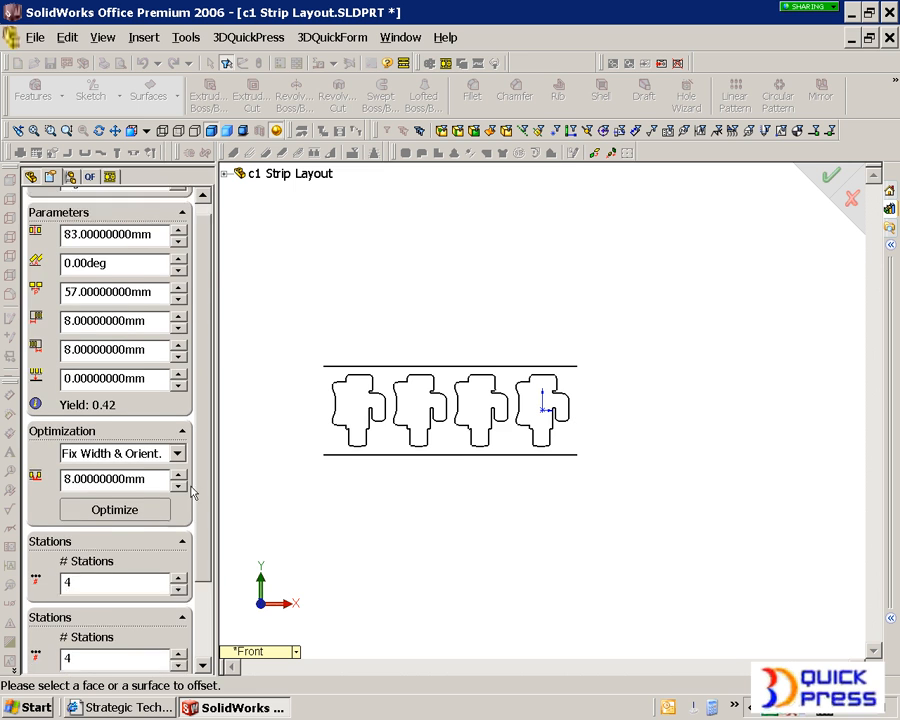
click(179, 556)
click(179, 556)
click(179, 556)
click(179, 556)
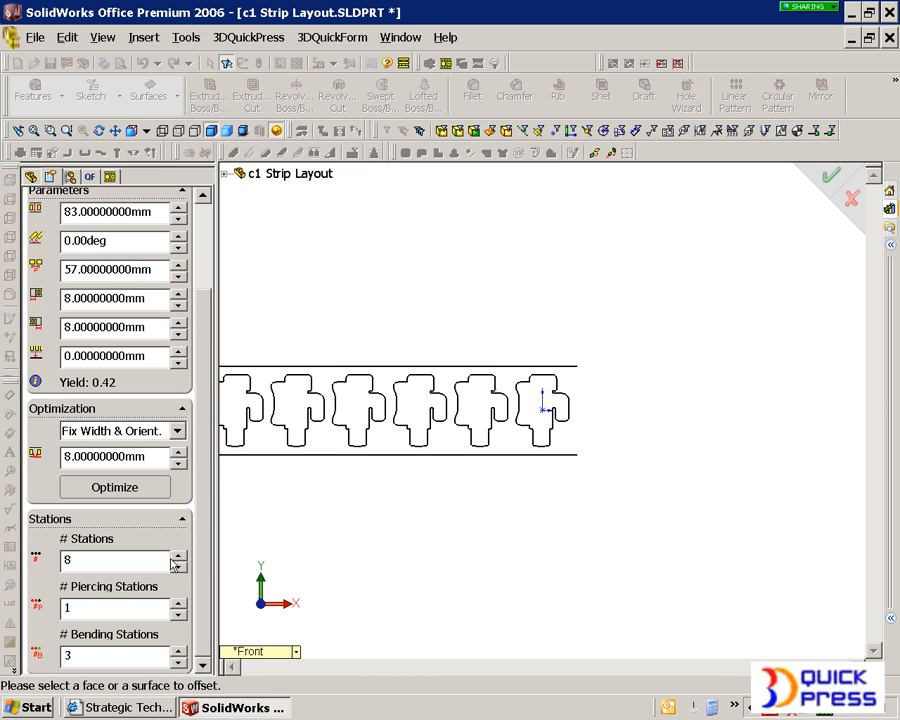
click(179, 556)
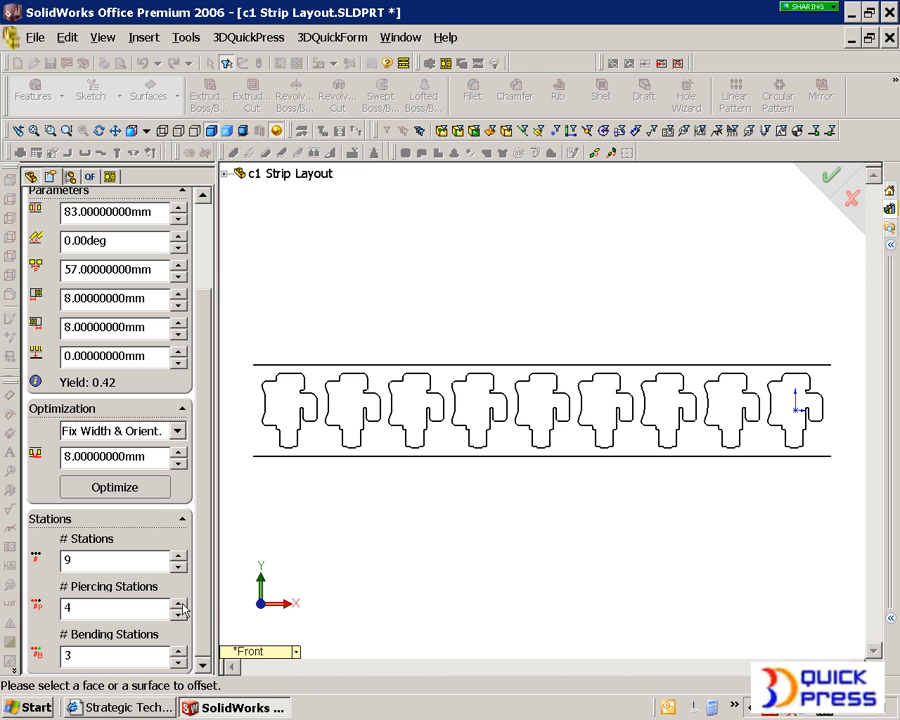
click(180, 650)
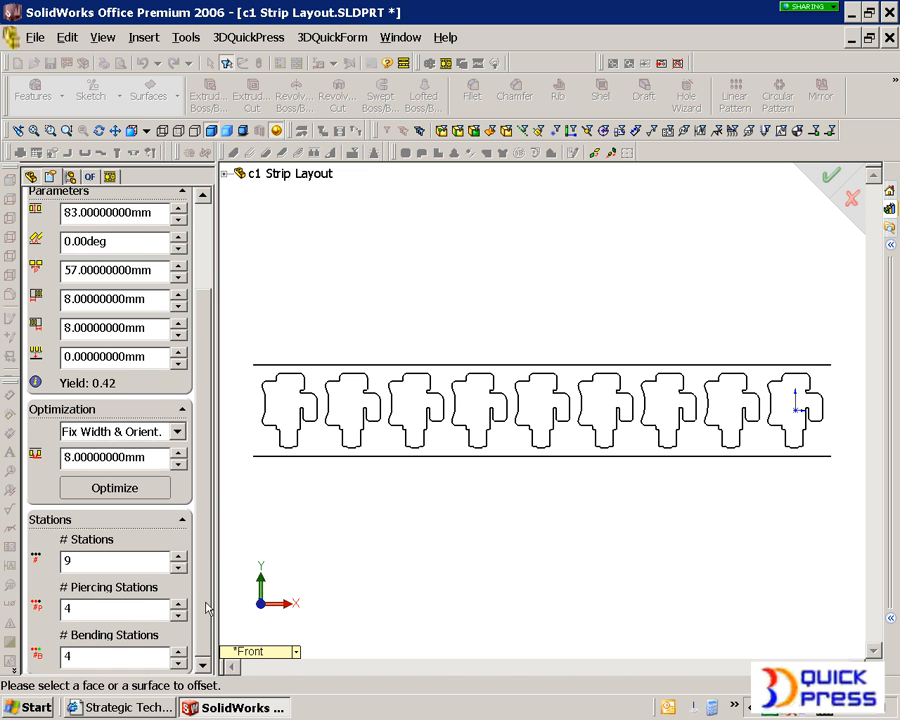
Optimize the strip with No Constraint and both optimization clearances set to 0 mm
drag(207, 605, 206, 497)
scroll(204, 386, down, 3)
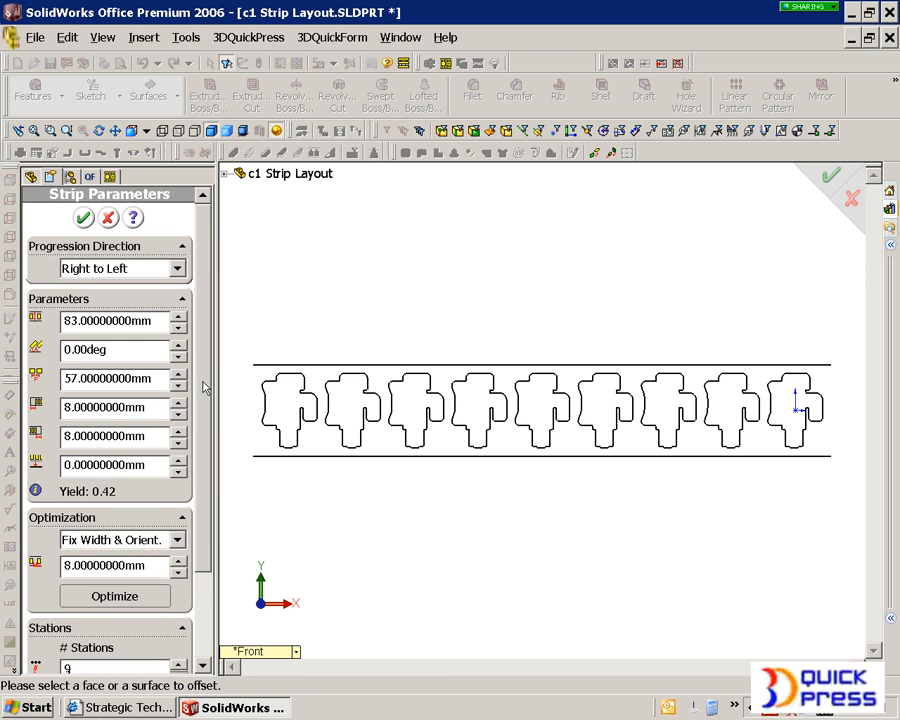
scroll(203, 414, up, 3)
click(176, 541)
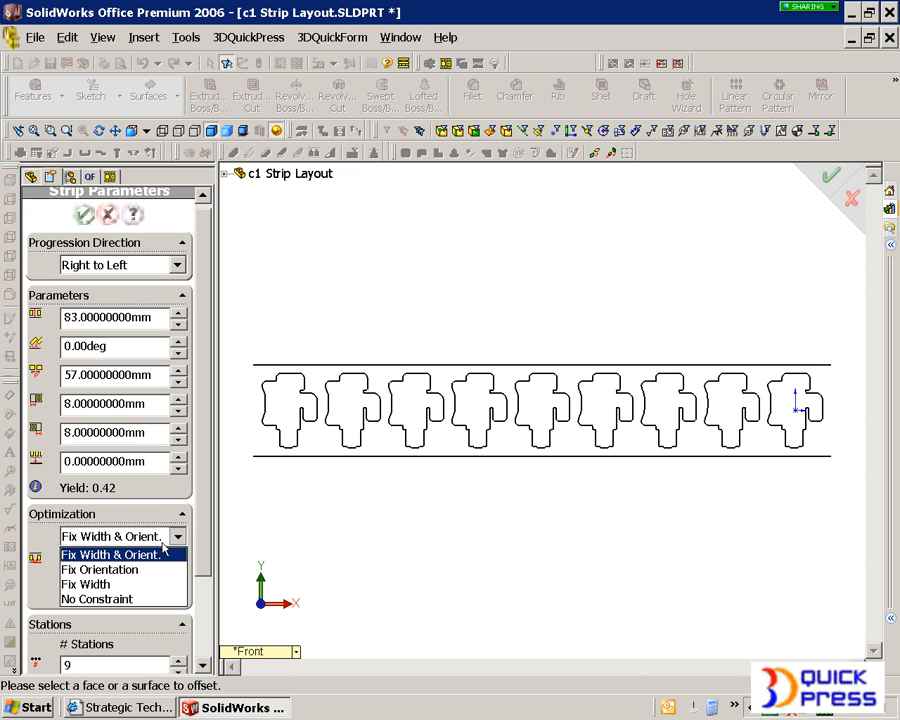
click(143, 599)
double_click(142, 563)
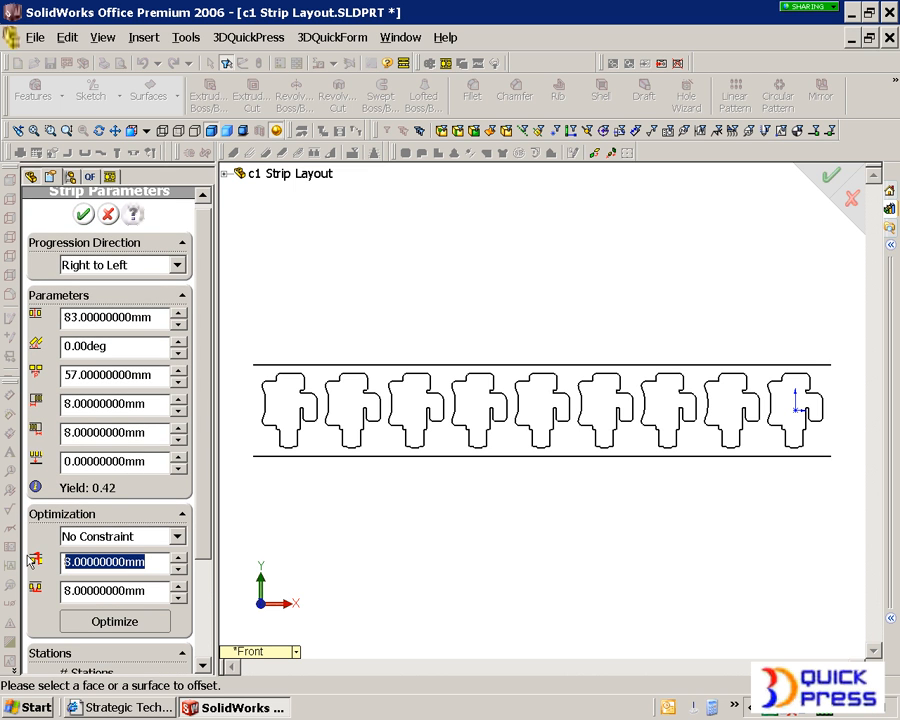
text(0)
key(Return)
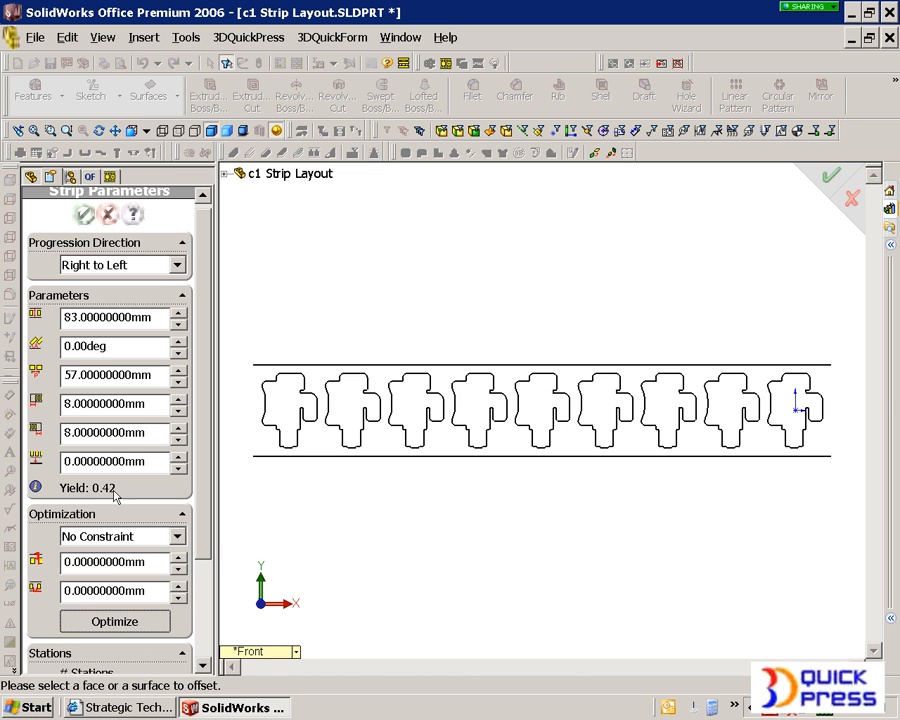
click(114, 621)
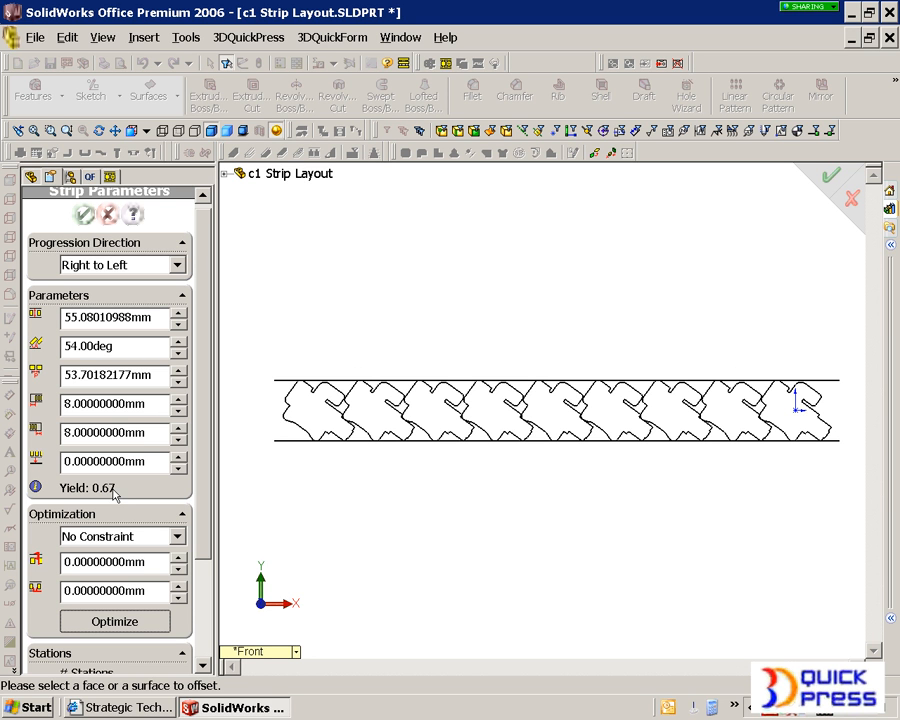
Set the blank rotation angle to 0 degrees and optimize the strip again with Fix Orientation
double_click(123, 342)
text(0)
key(Tab)
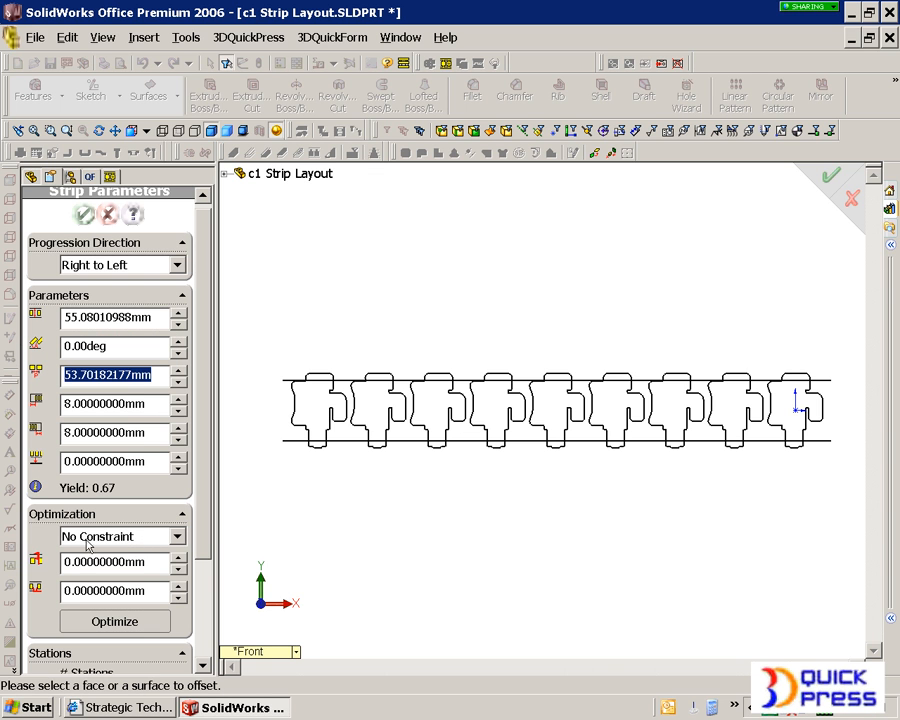
click(125, 538)
click(131, 572)
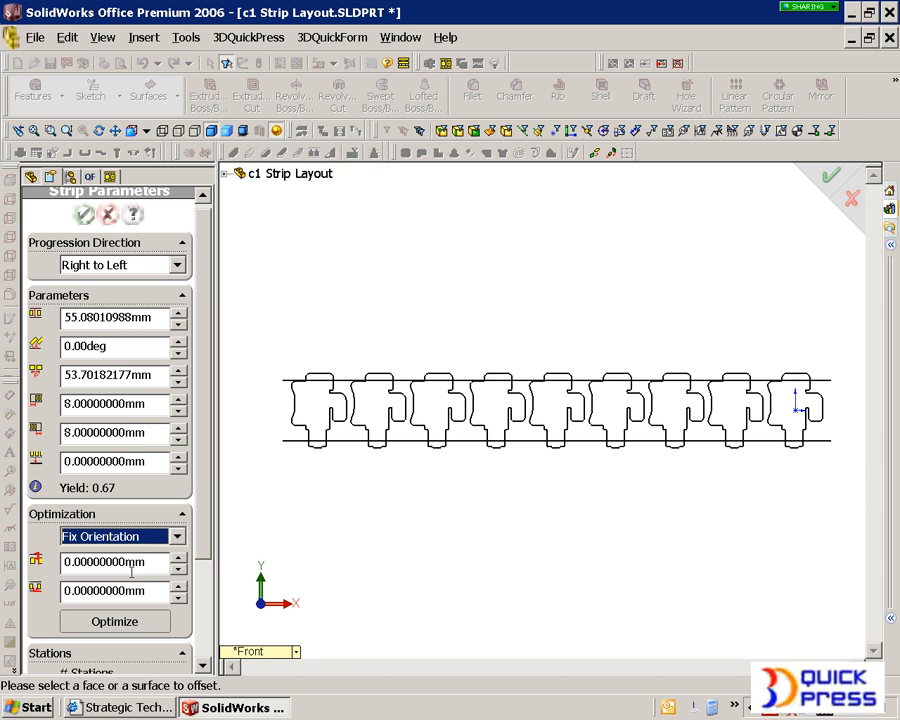
click(141, 626)
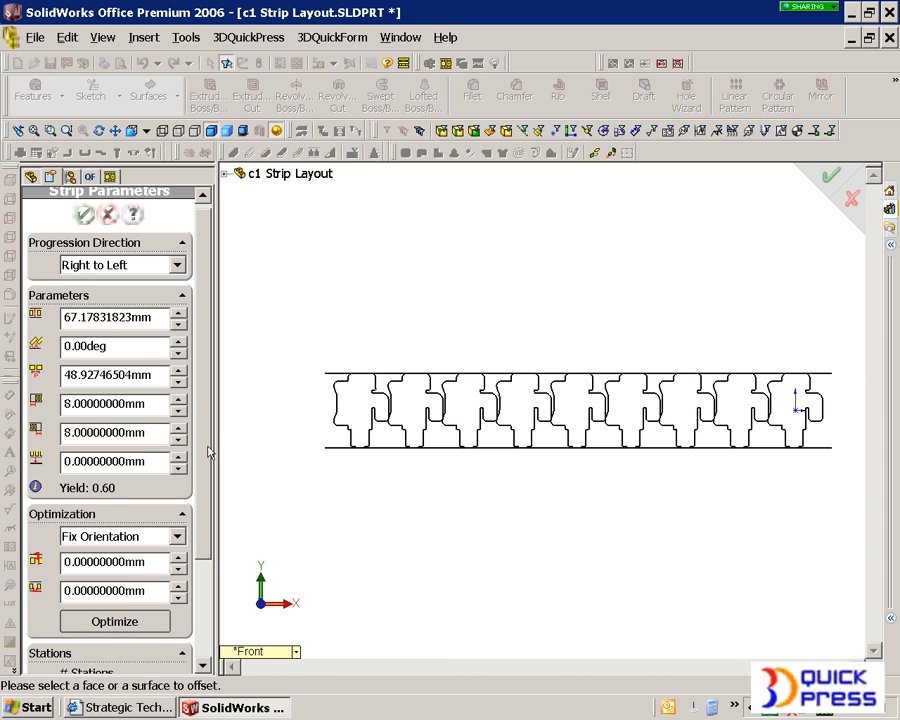
Set the strip width to 90 mm and the pitch between blanks to 55 mm
double_click(143, 317)
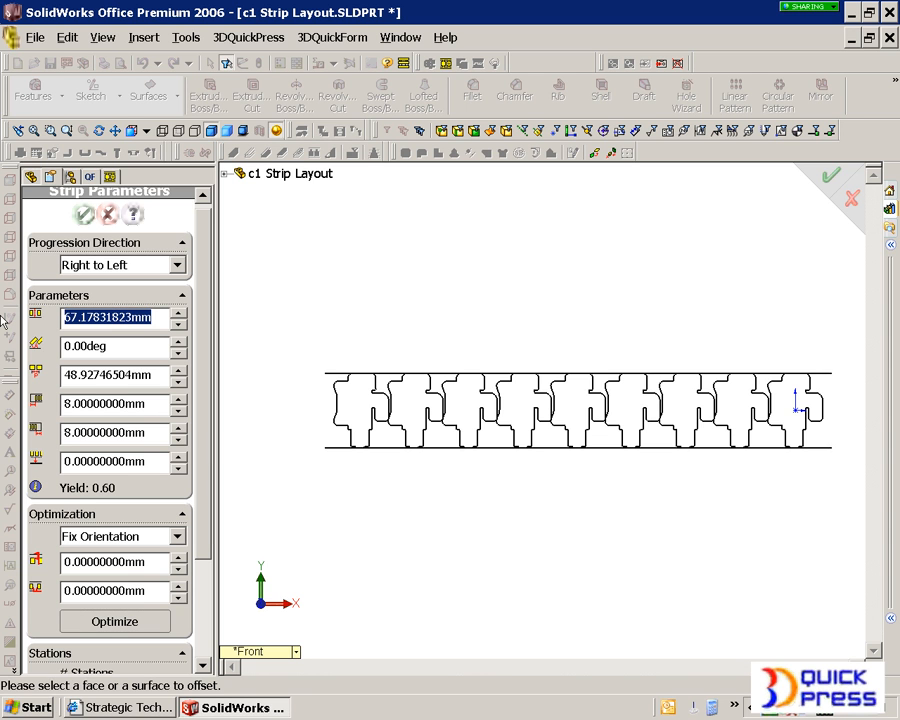
text(90)
key(Tab)
key(Tab)
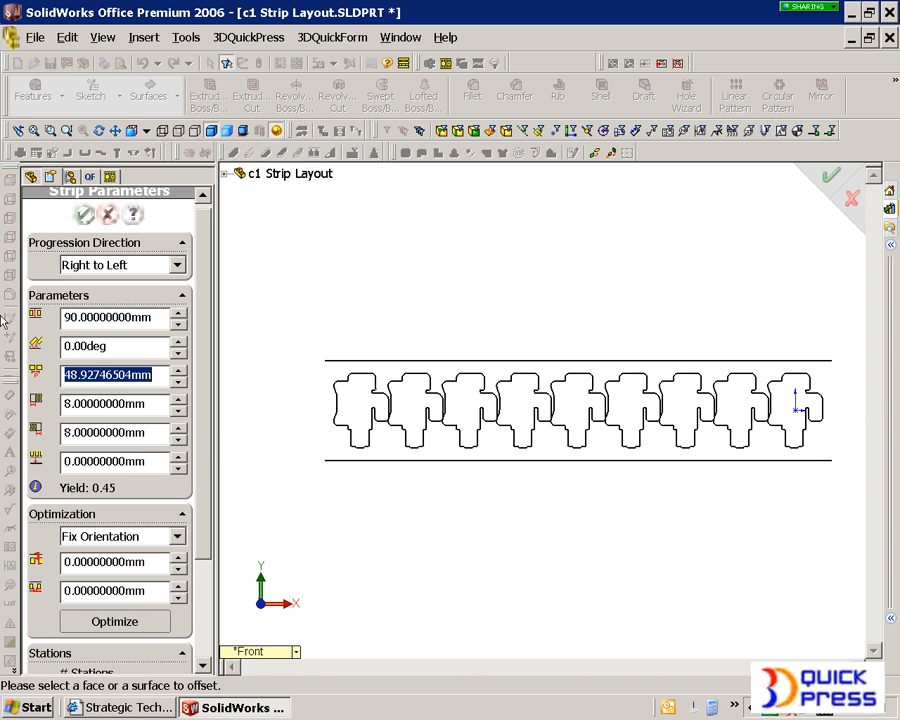
text(55)
key(Tab)
Set the strip allowances before the first and after the last blank to 55 mm each
text(55)
key(Tab)
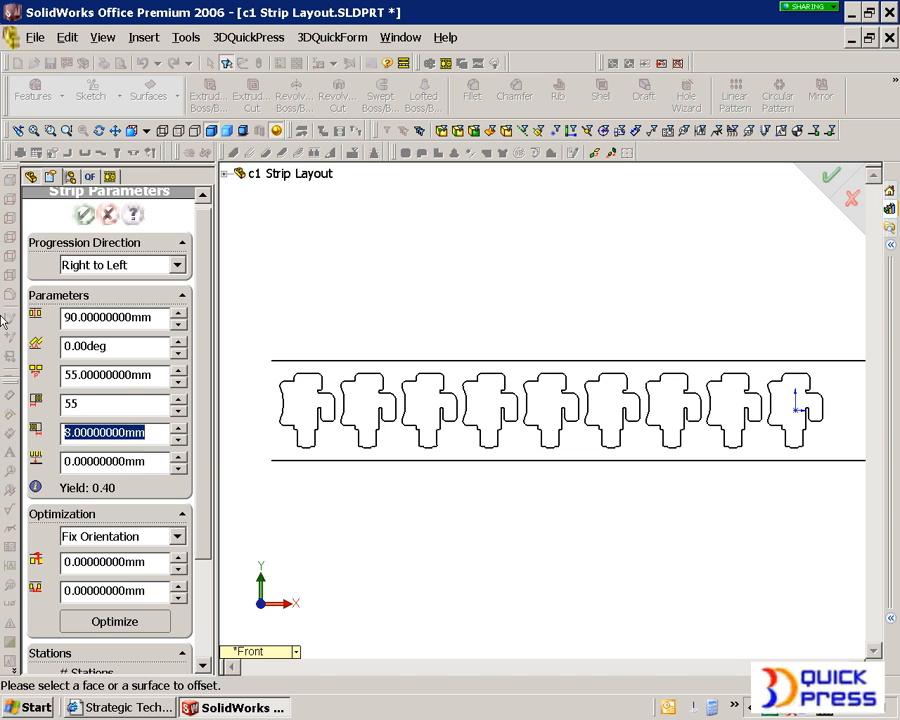
text(55)
key(Tab)
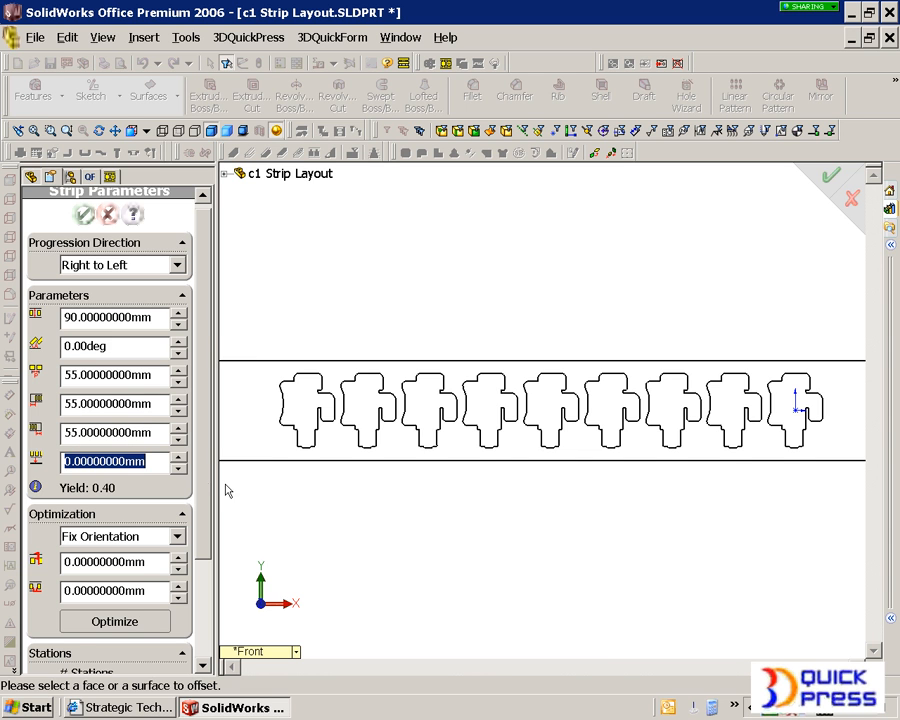
Offset the strip by 10 mm relative to the blanks and apply the strip parameters
click(180, 457)
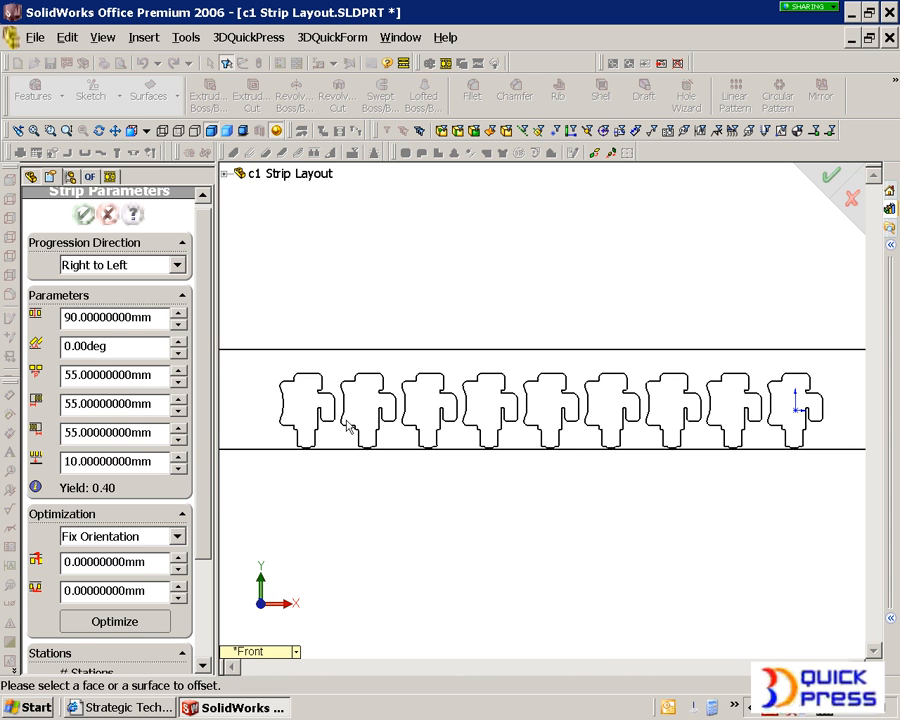
drag(200, 468, 197, 438)
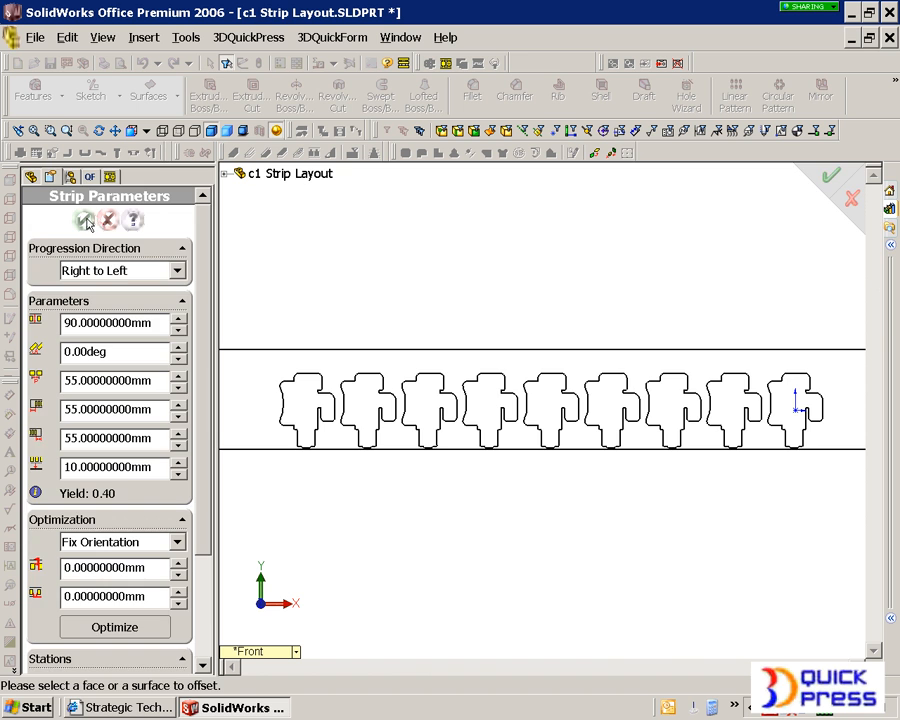
click(85, 220)
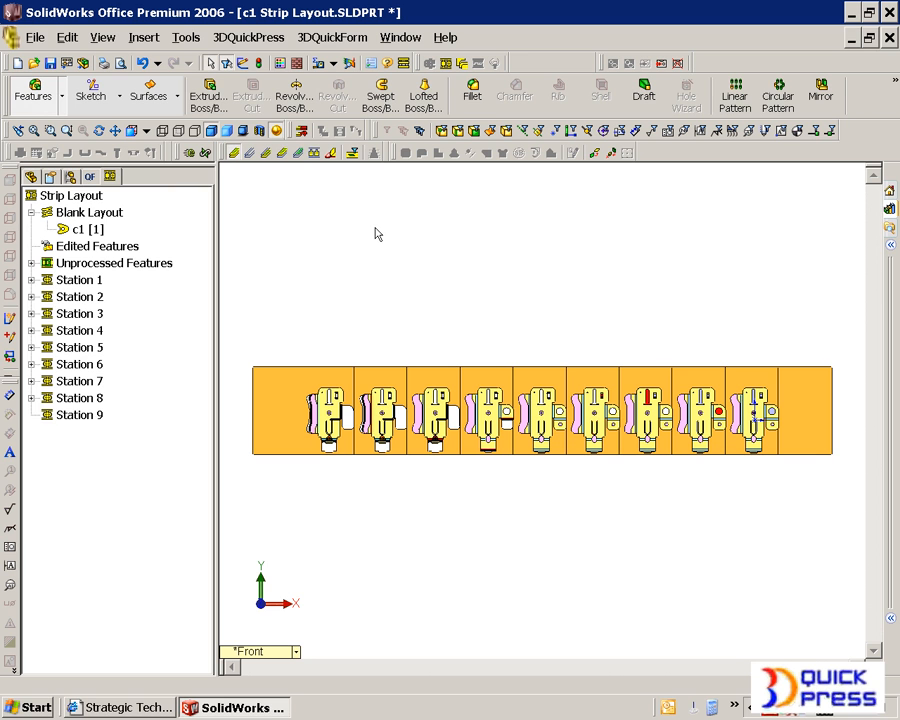
Expand Stations 1 to 8 in the strip layout tree to review the operations assigned to each
click(31, 280)
click(31, 314)
click(31, 347)
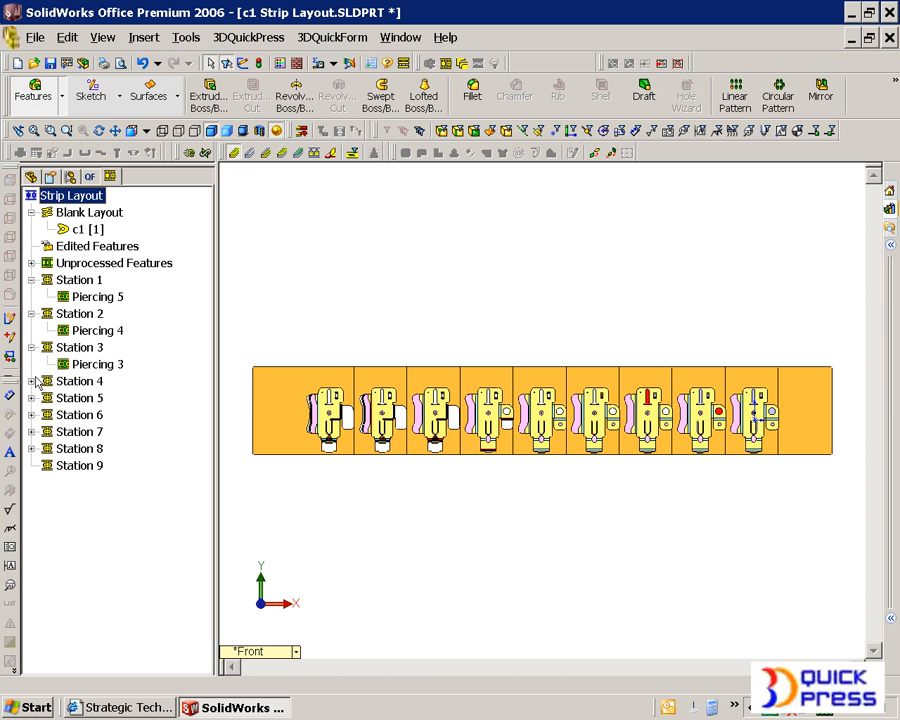
click(31, 381)
click(31, 431)
click(31, 482)
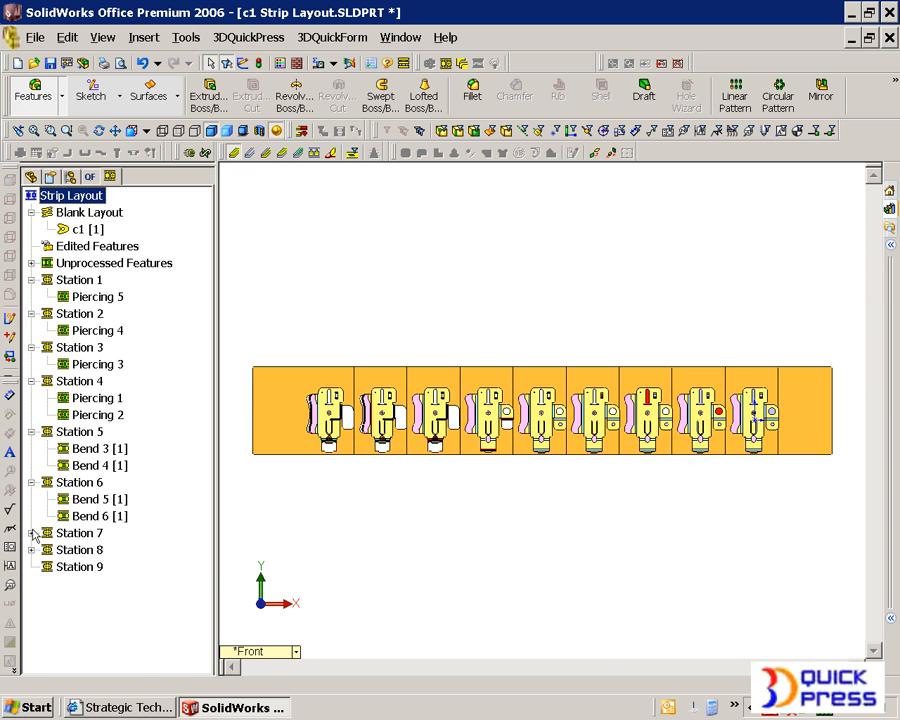
click(31, 533)
click(31, 600)
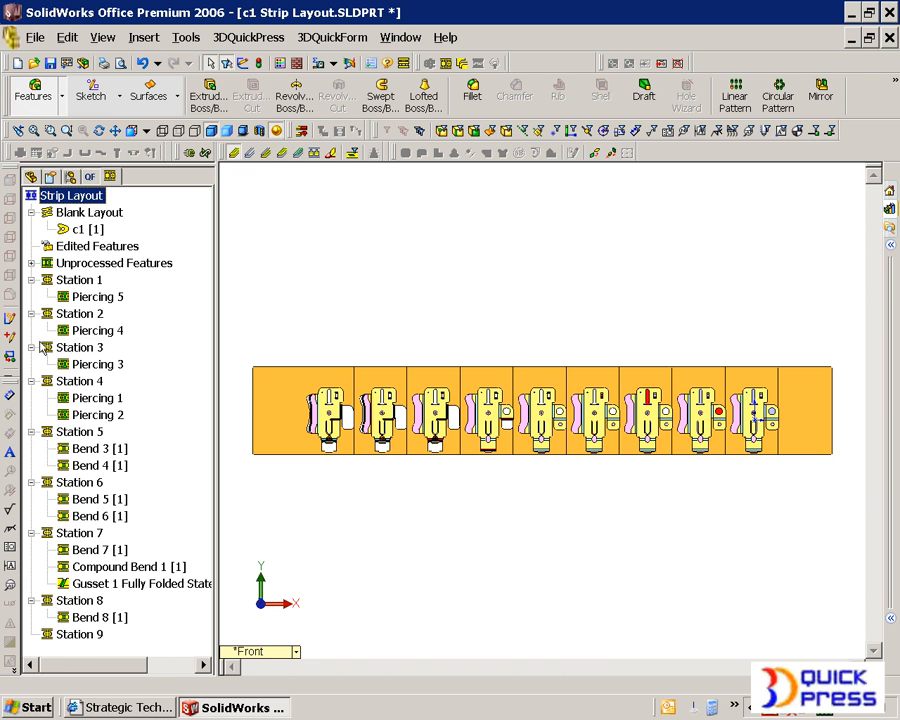
Move all the unprocessed features, from Compound Form 6 through User Defined 1, into Station 5
click(31, 263)
click(104, 279)
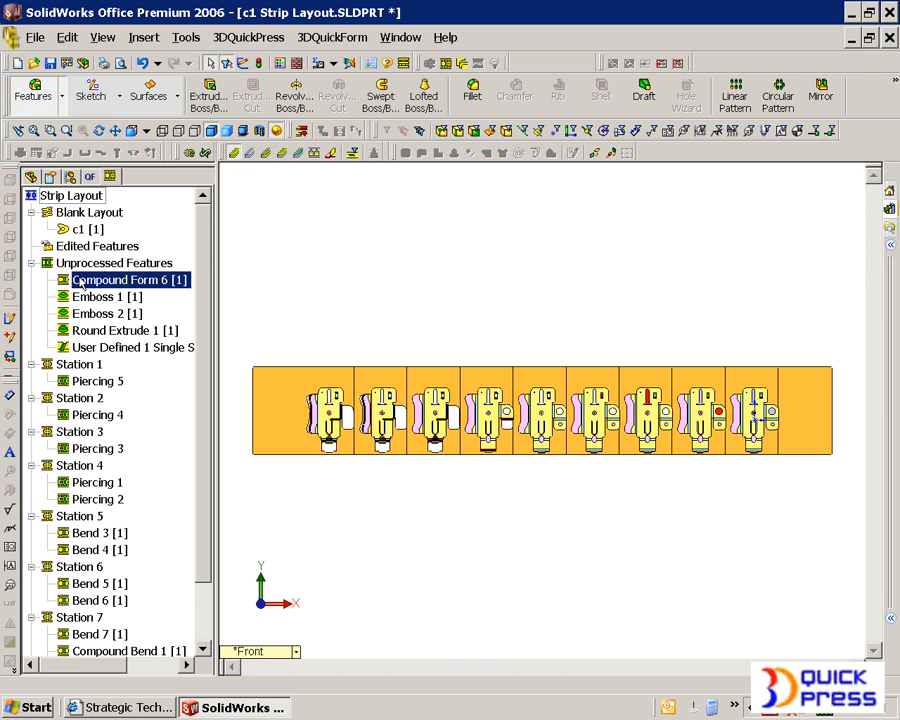
shift+click(97, 345)
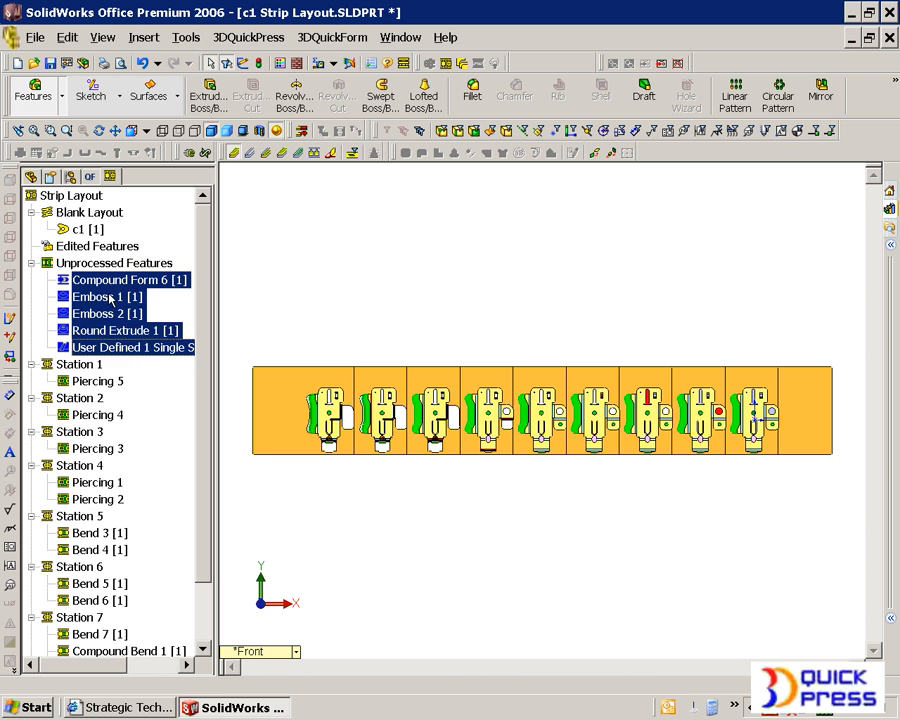
drag(110, 297, 80, 523)
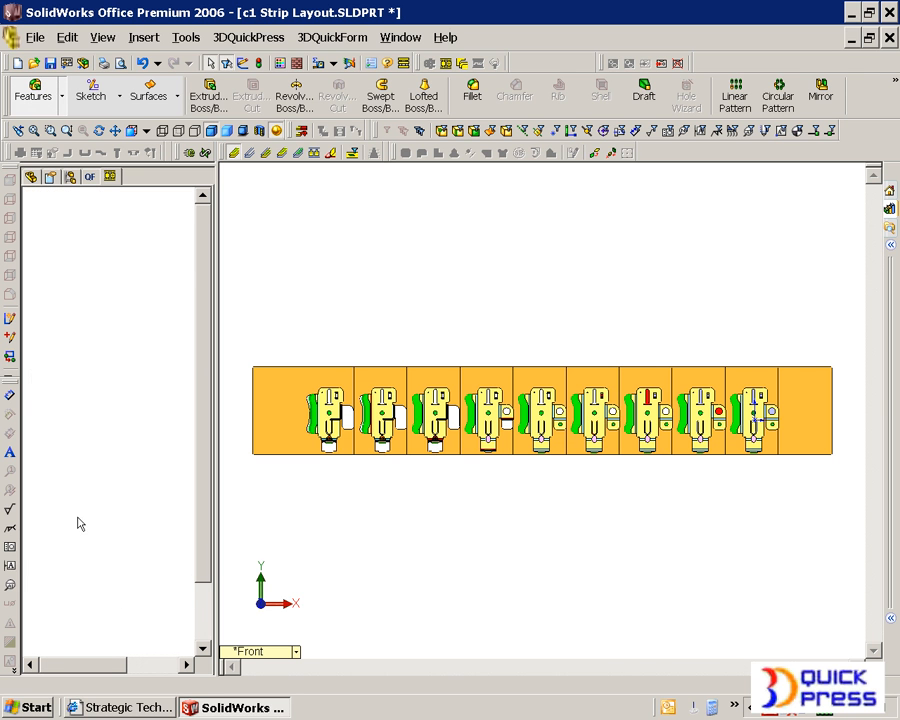
Hide the carrier strip so only the part's forming stages at each station are displayed
middle_drag(540, 500, 530, 410)
scroll(537, 428, down, 5)
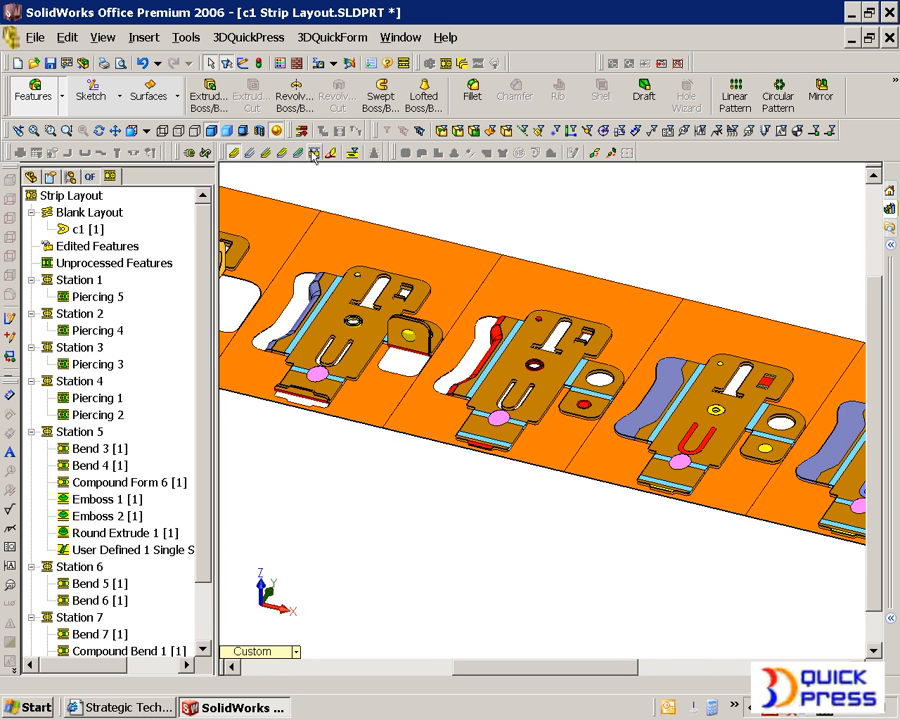
click(314, 154)
Examine the part's piercing, forming and bending stages from station to station along the layout
scroll(609, 436, up, 3)
middle_drag(609, 437, 494, 478)
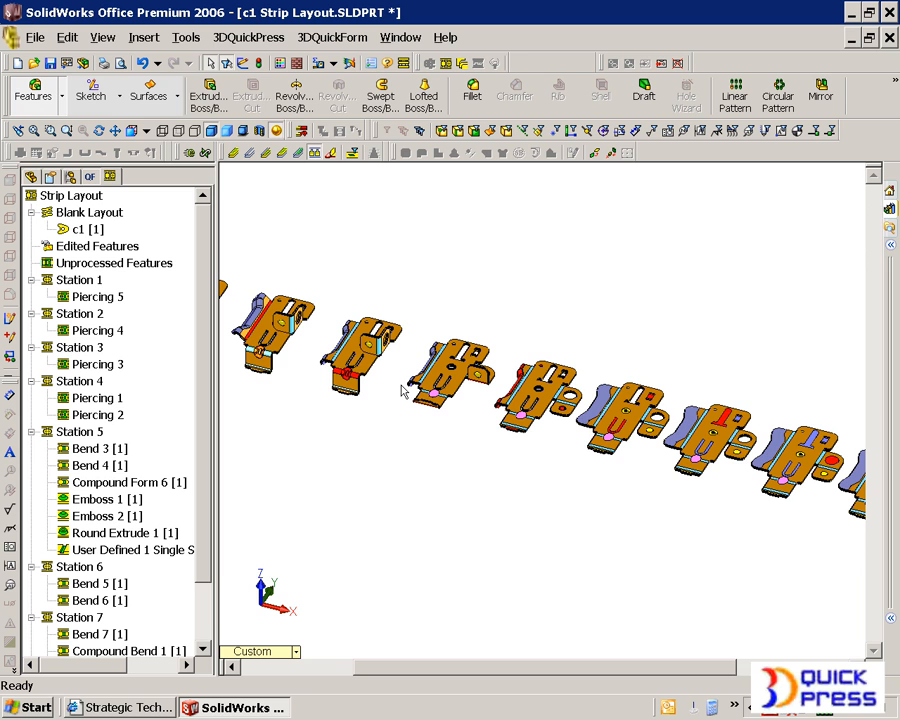
scroll(443, 406, down, 5)
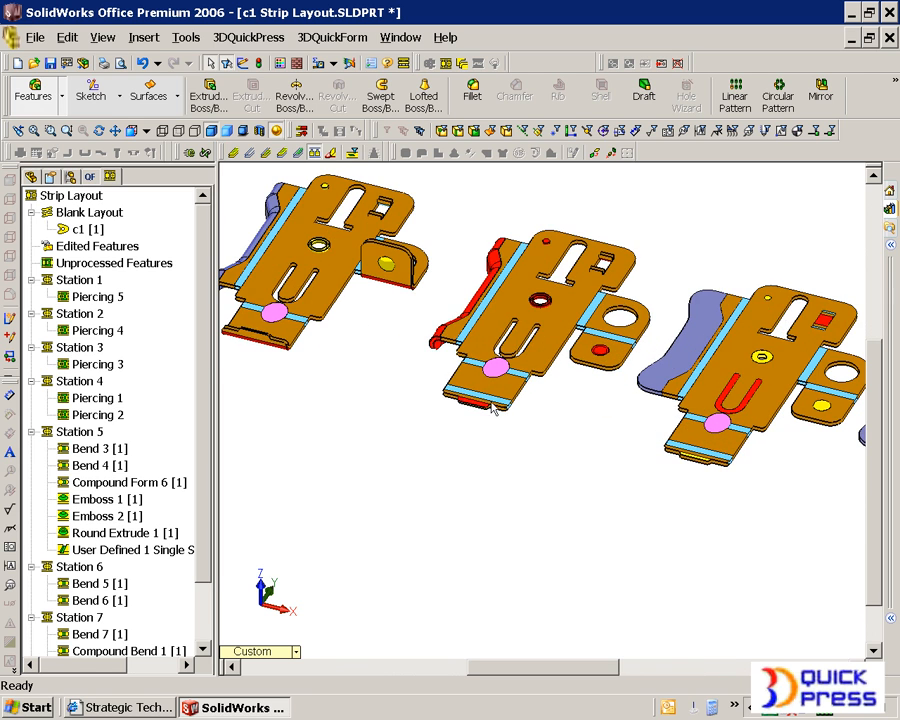
scroll(483, 403, up, 3)
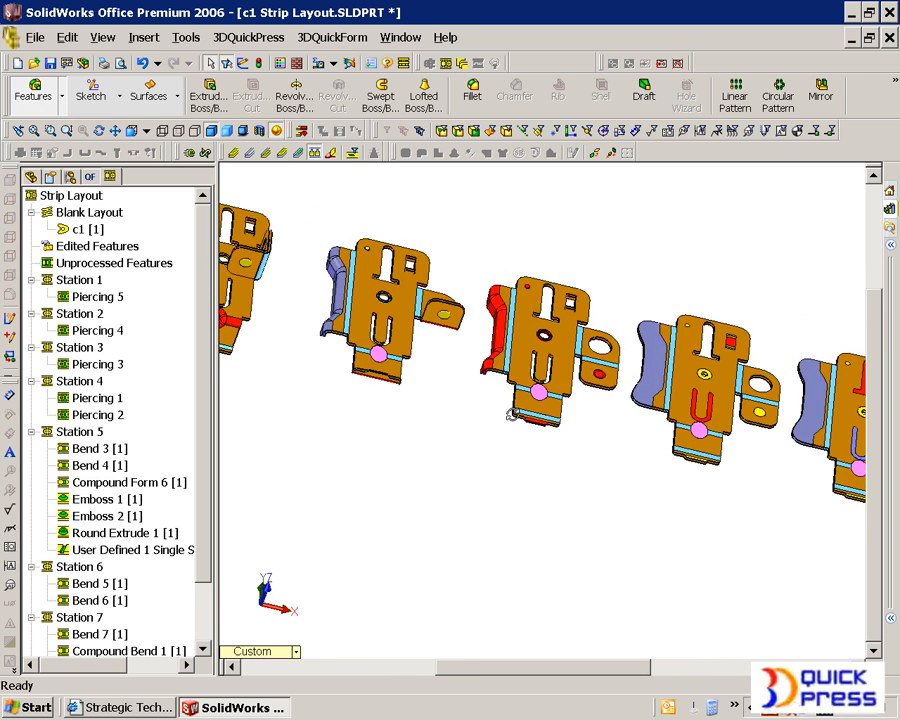
scroll(440, 395, up, 2)
scroll(380, 370, down, 6)
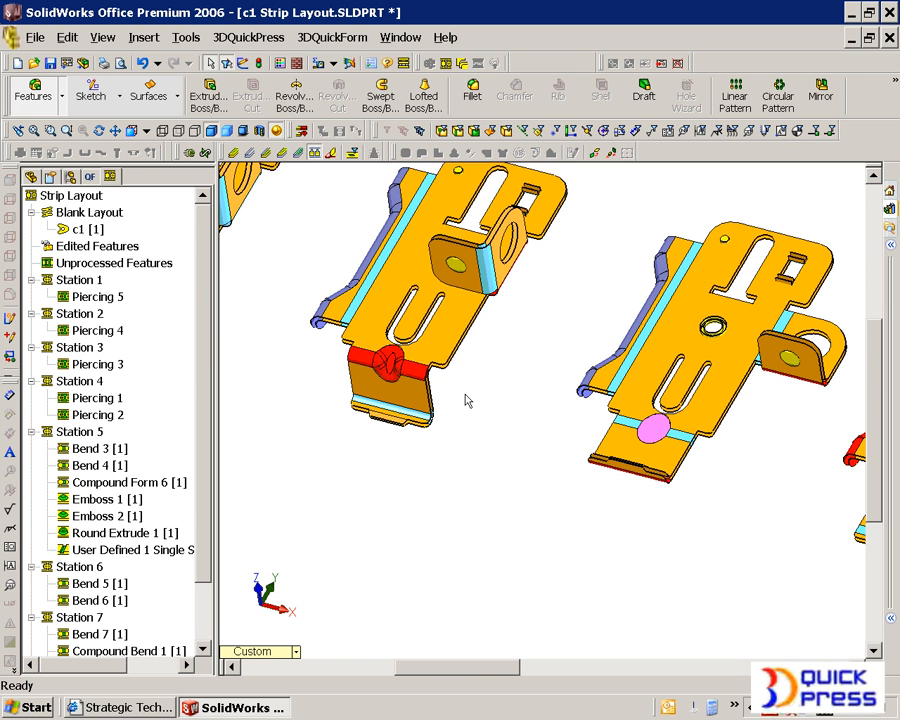
scroll(480, 399, up, 4)
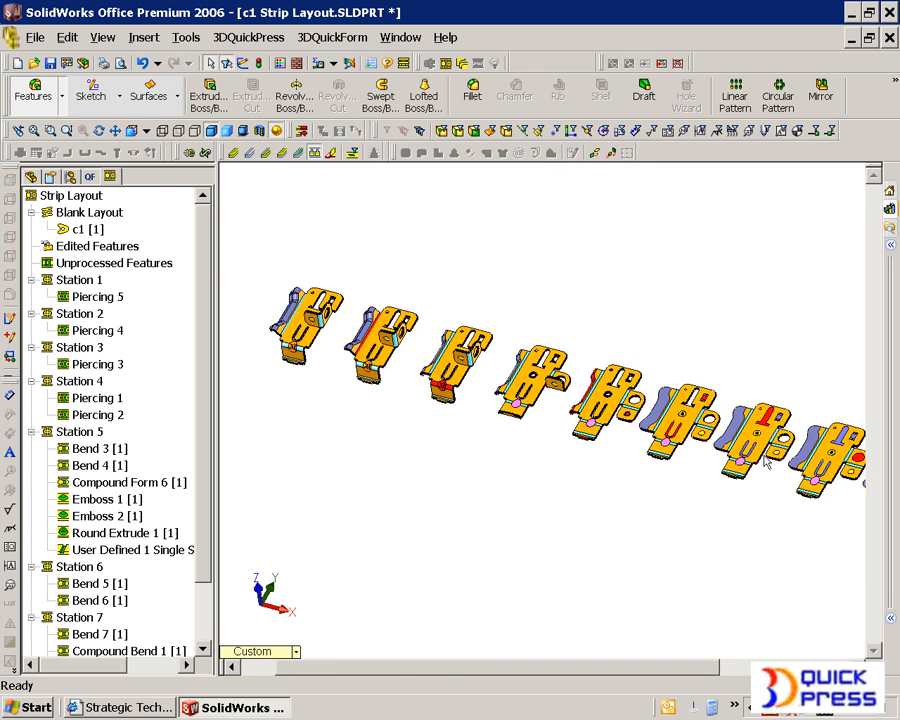
scroll(748, 440, down, 4)
scroll(745, 445, up, 4)
scroll(702, 442, down, 2)
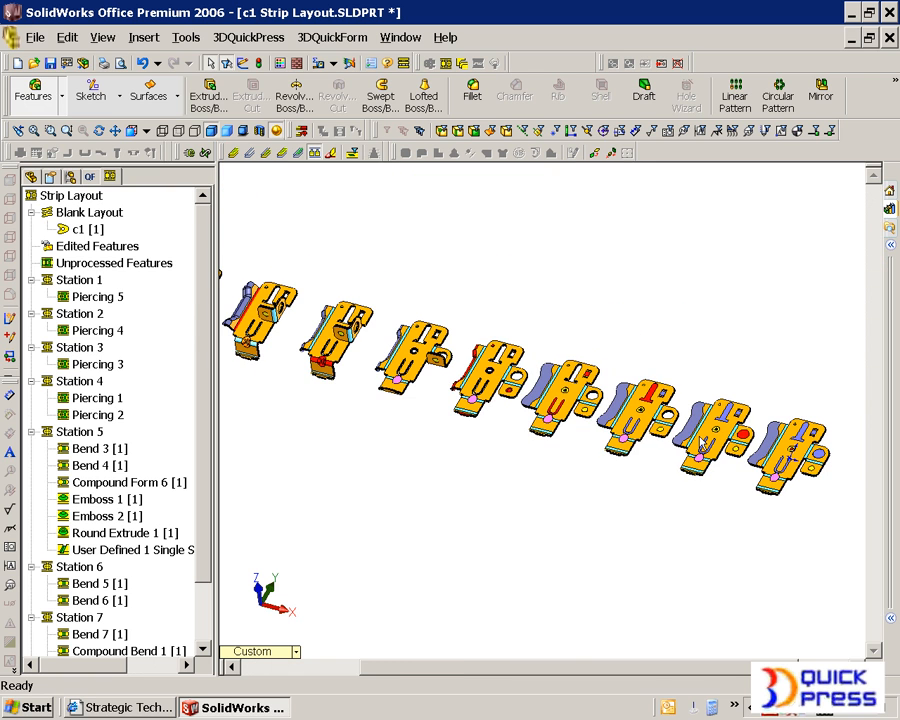
Move Piercing 4 from Station 2 into Station 1 so it is done together with Piercing 5
scroll(795, 462, down, 5)
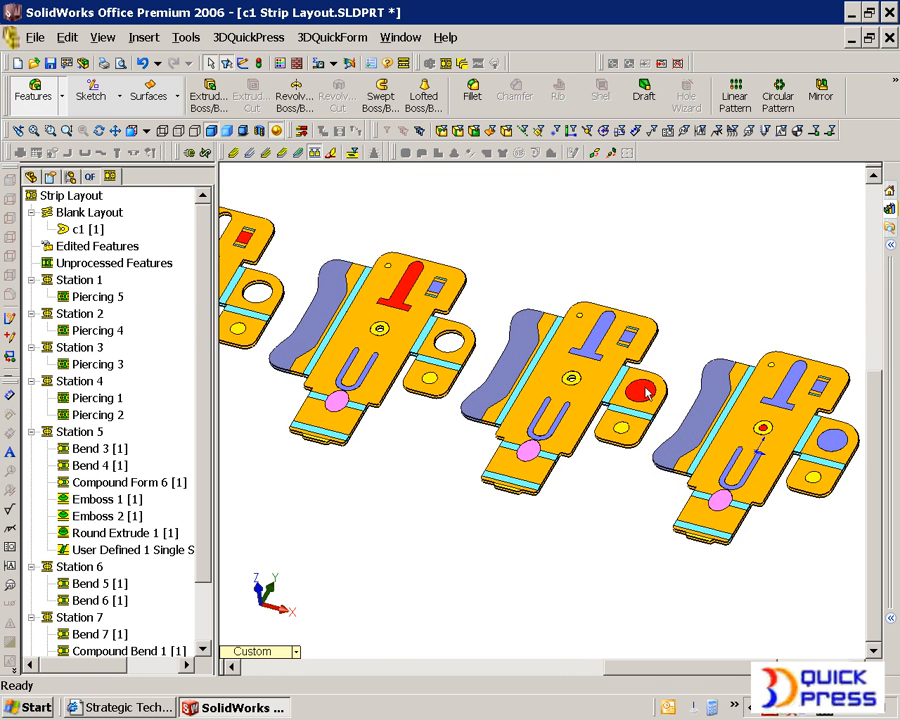
click(82, 297)
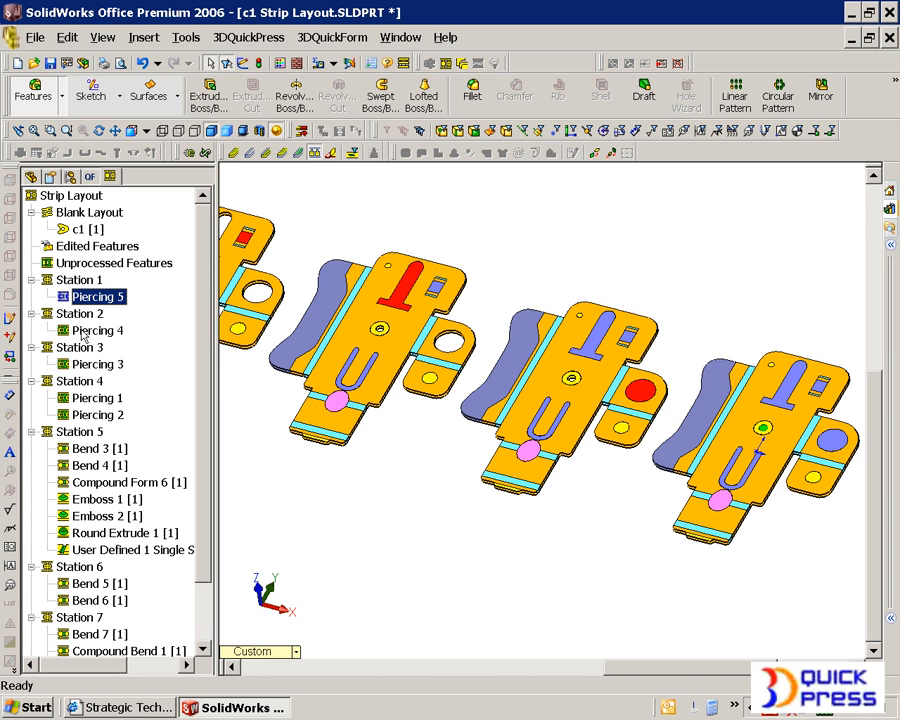
click(84, 332)
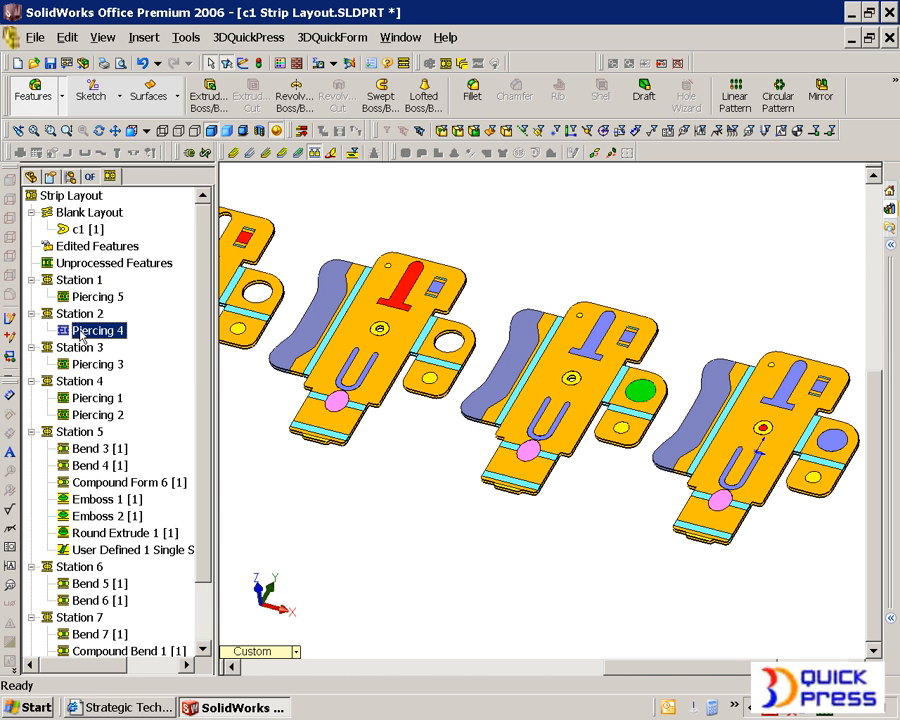
drag(82, 333, 94, 280)
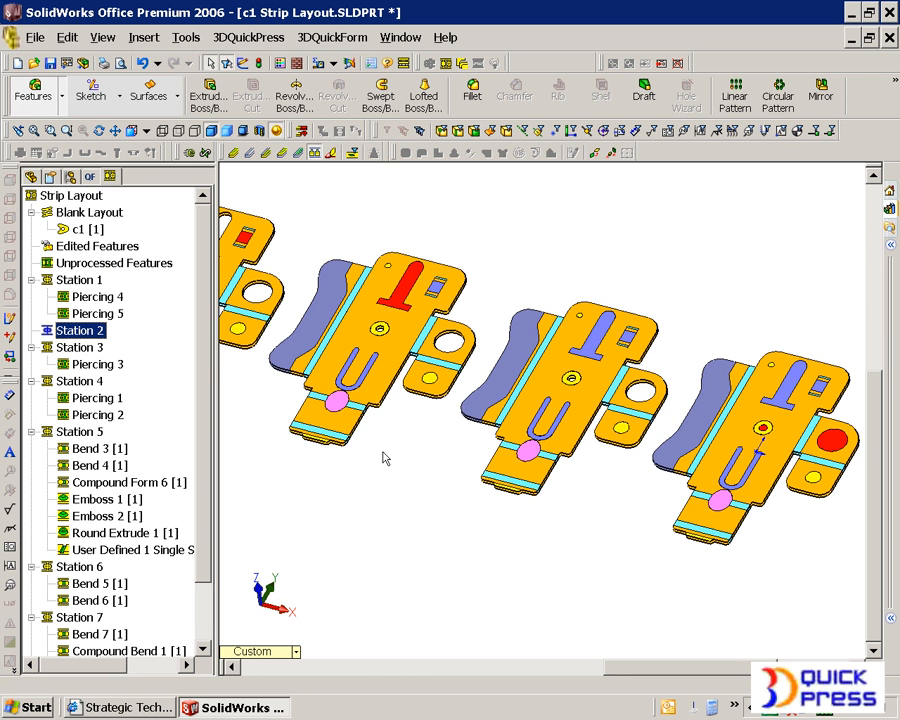
Move Piercing 1 and Piercing 2 from Station 4 into Station 1
scroll(463, 453, up, 2)
scroll(415, 405, up, 3)
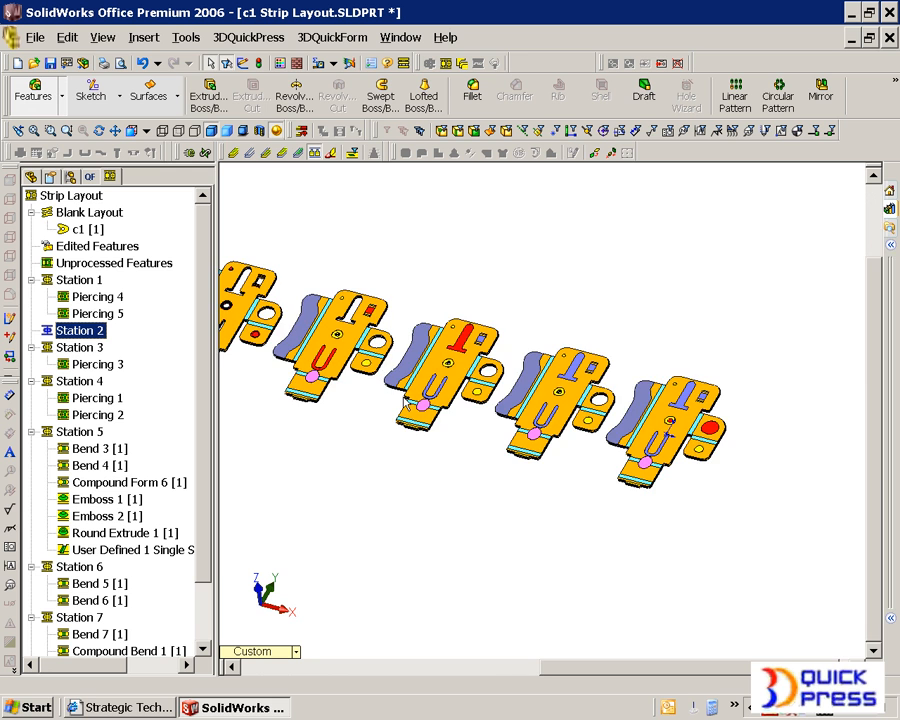
scroll(425, 396, down, 3)
click(488, 318)
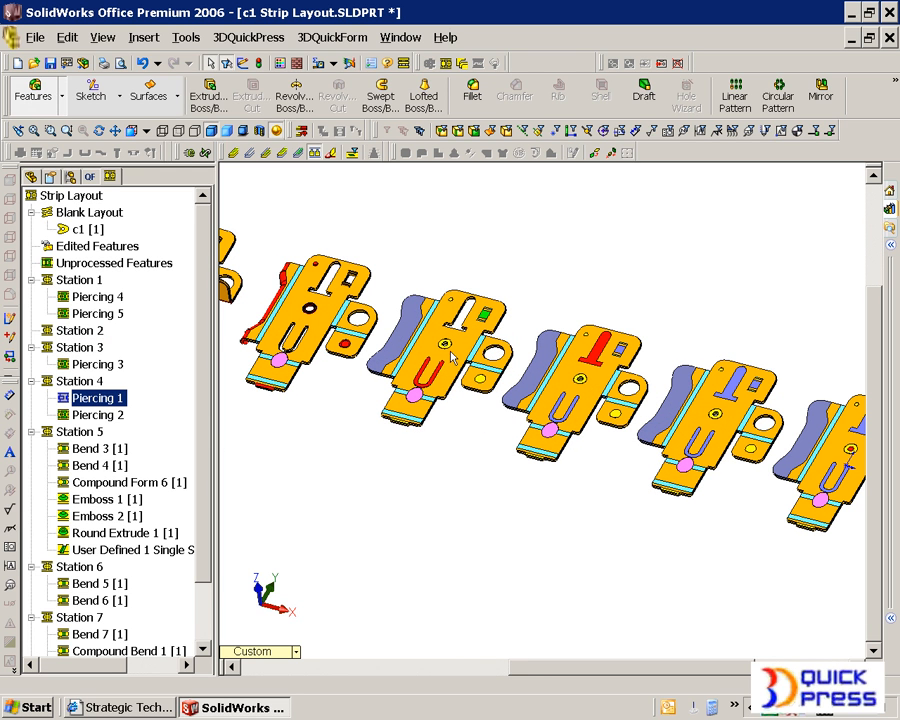
click(98, 415)
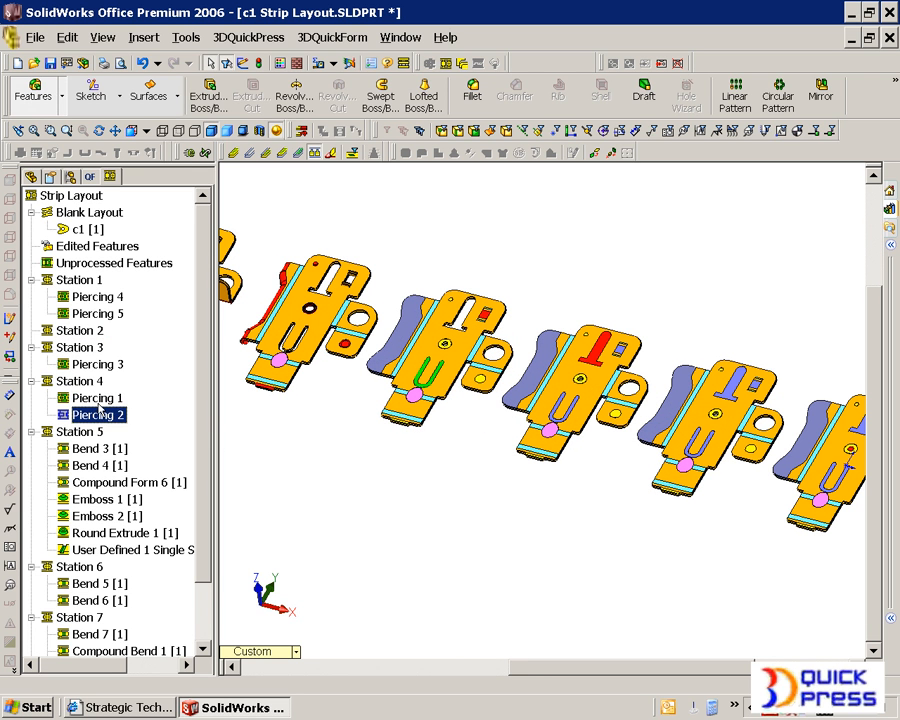
ctrl+click(98, 398)
drag(98, 398, 88, 281)
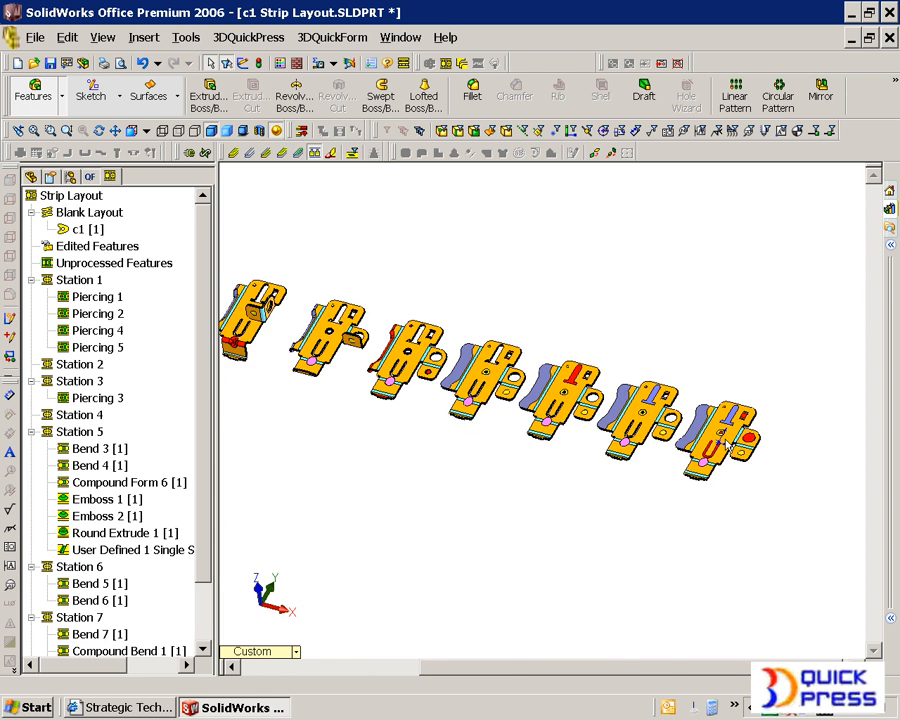
Reassign the curved side flange's User Defined 1 forming operation from Station 5 to Station 6
scroll(727, 441, down, 6)
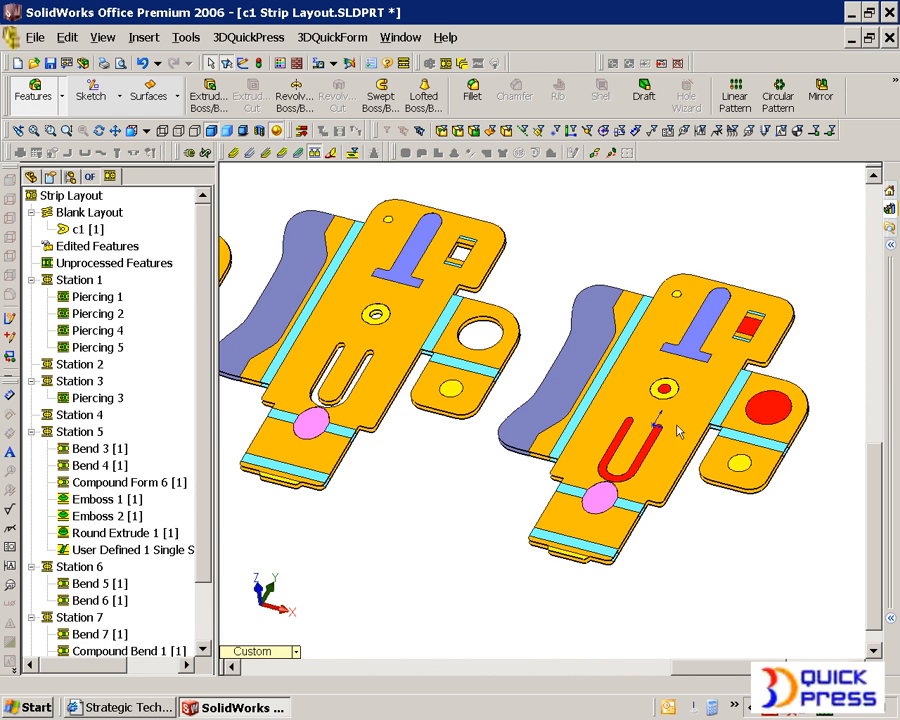
scroll(320, 428, up, 8)
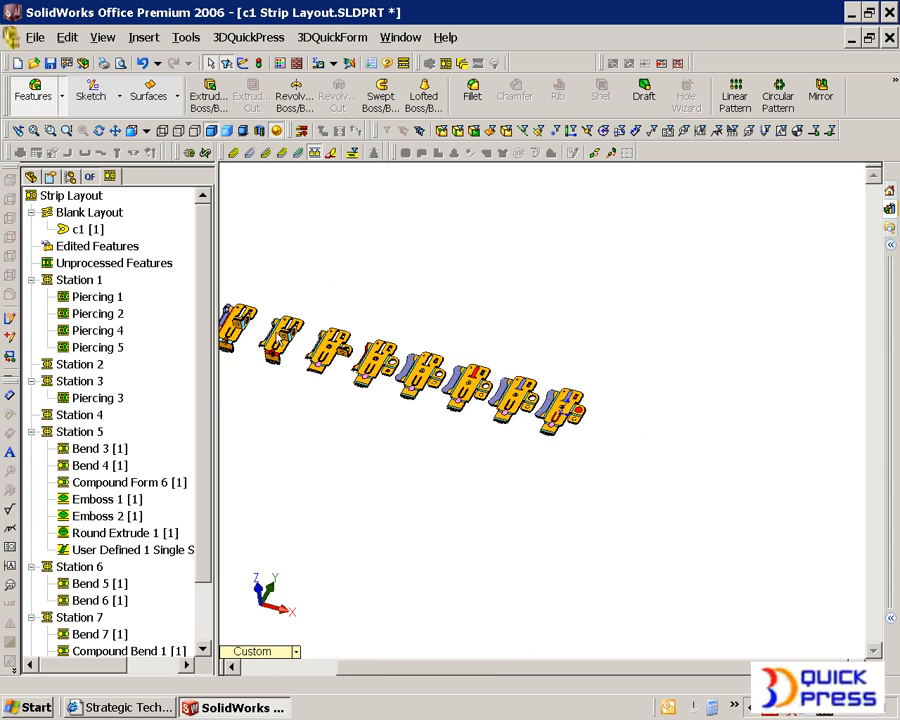
scroll(348, 376, down, 2)
middle_drag(451, 412, 456, 409)
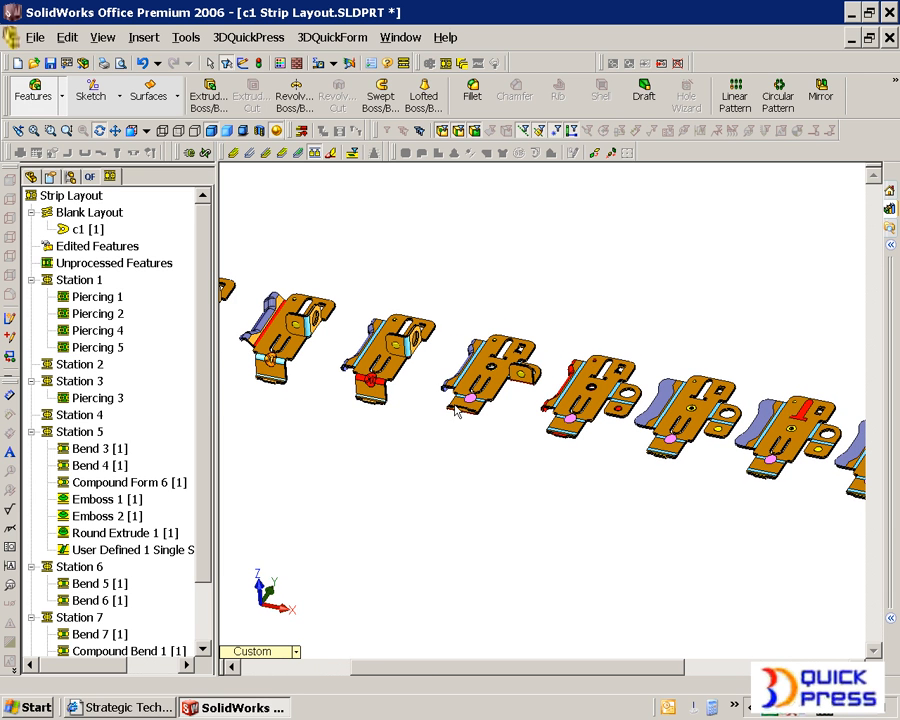
middle_drag(585, 443, 546, 408)
scroll(548, 408, down, 4)
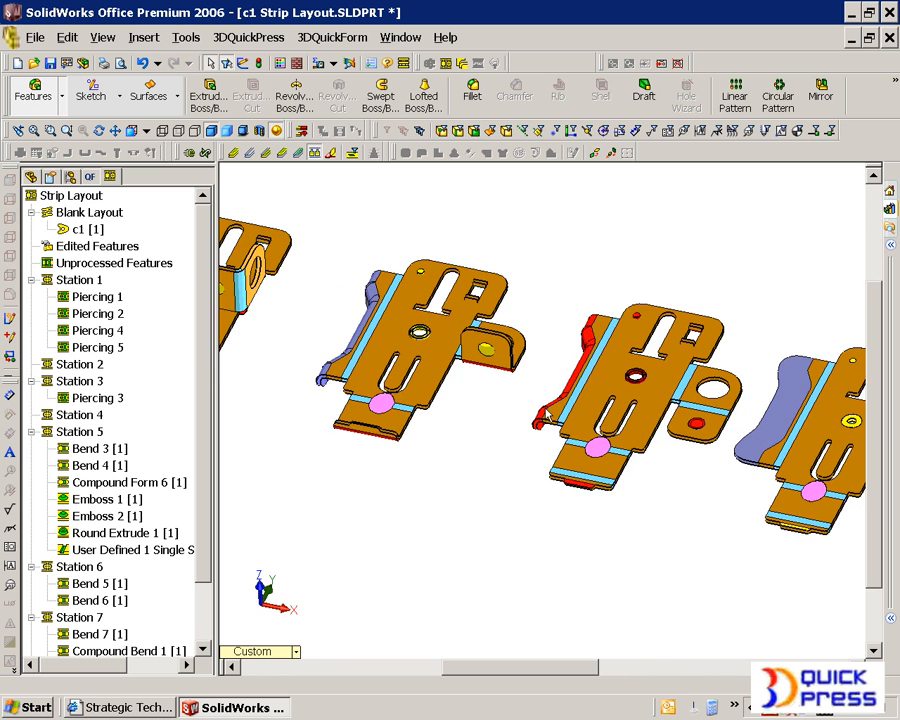
middle_drag(387, 398, 359, 392)
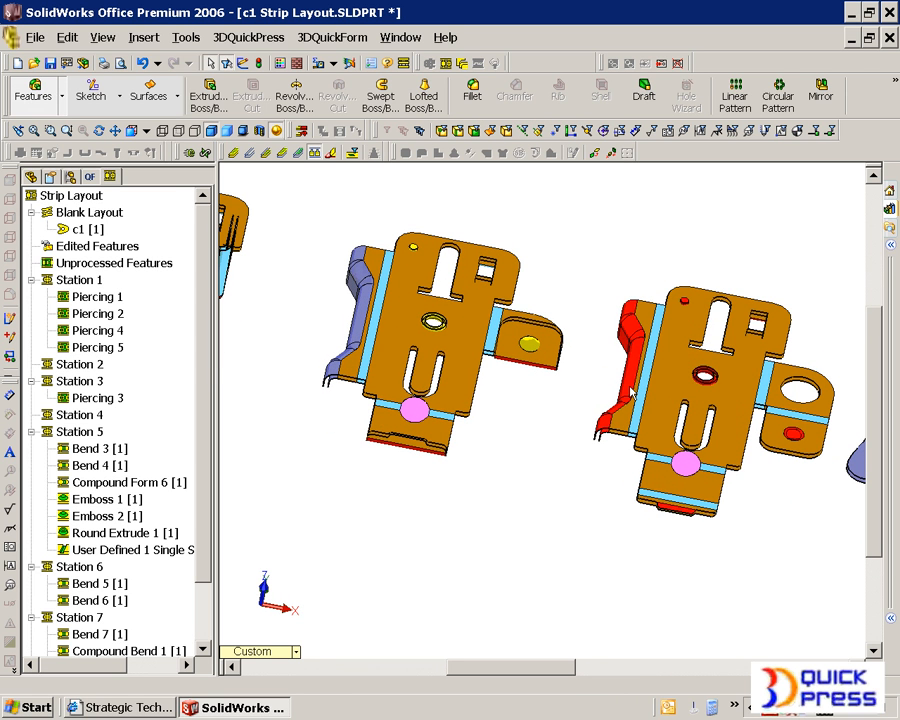
click(370, 342)
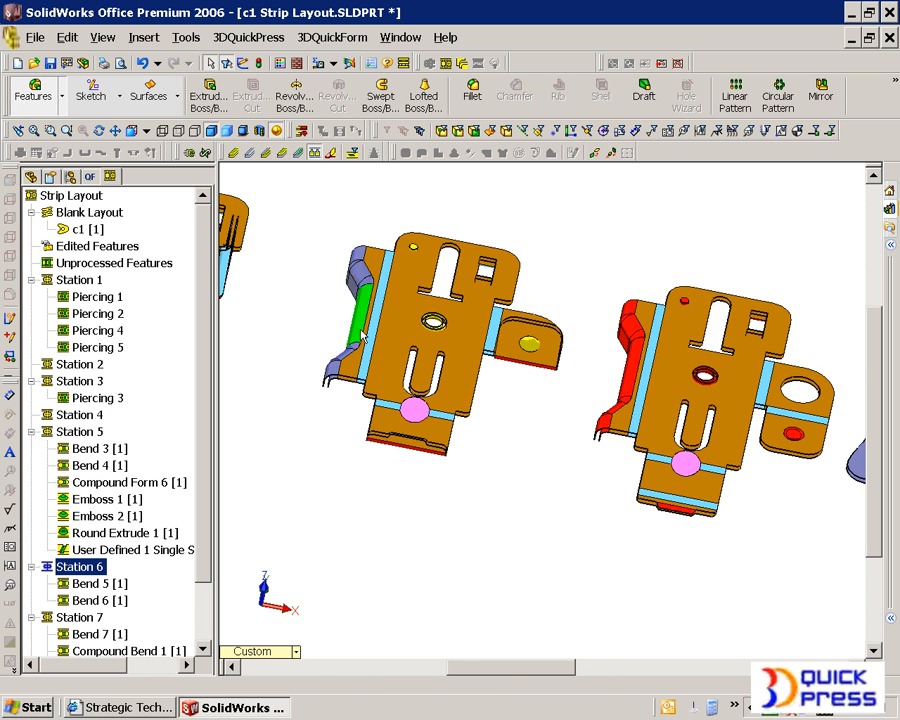
right_click(362, 342)
click(447, 541)
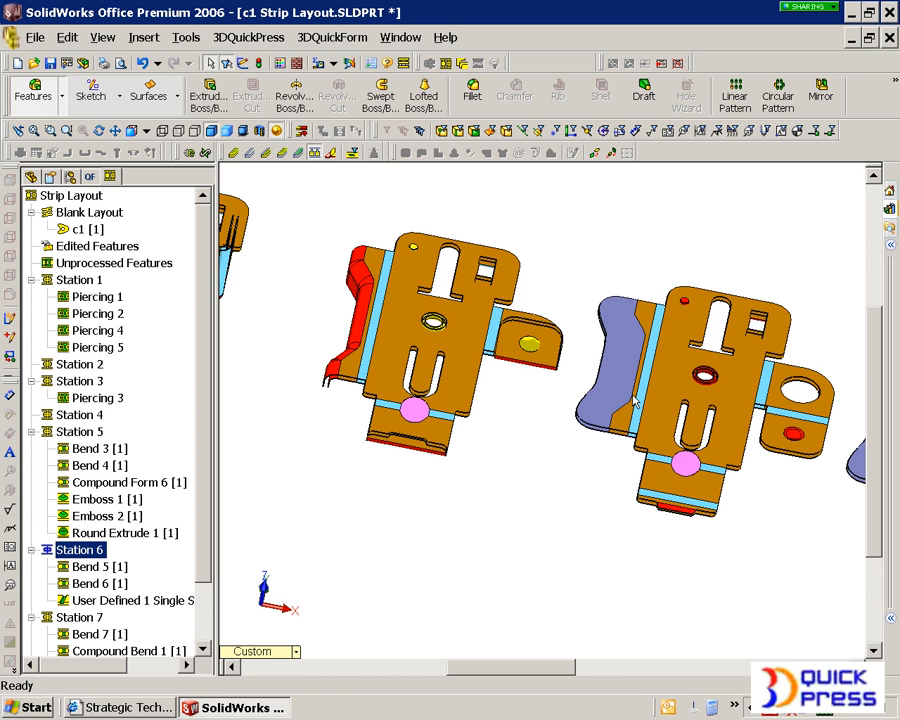
Activate Bend 8, the long bend beside the curved flange, at Station 6
click(365, 374)
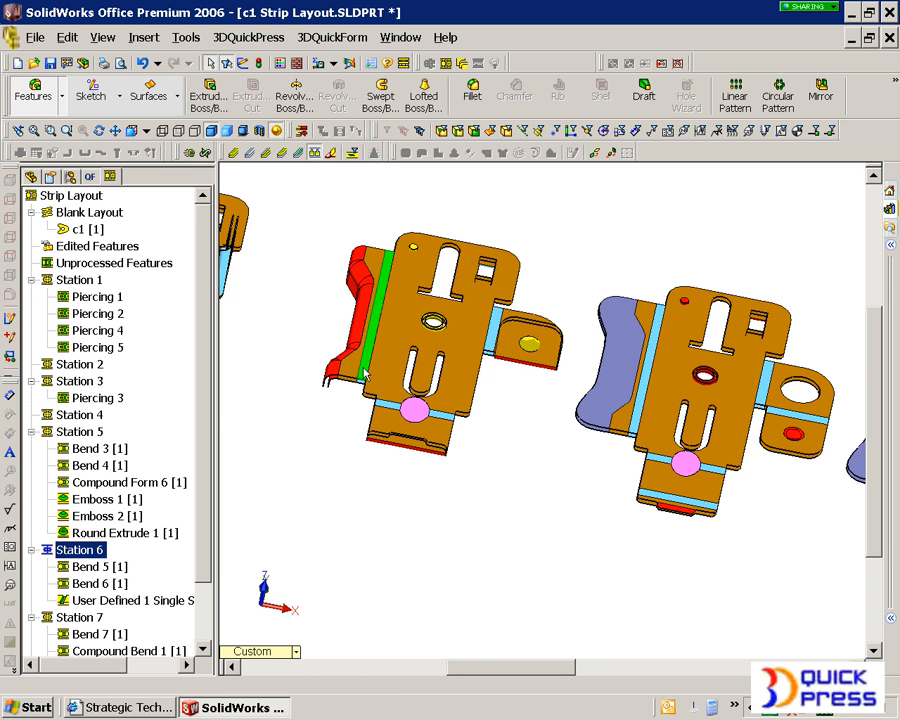
right_click(365, 374)
click(388, 538)
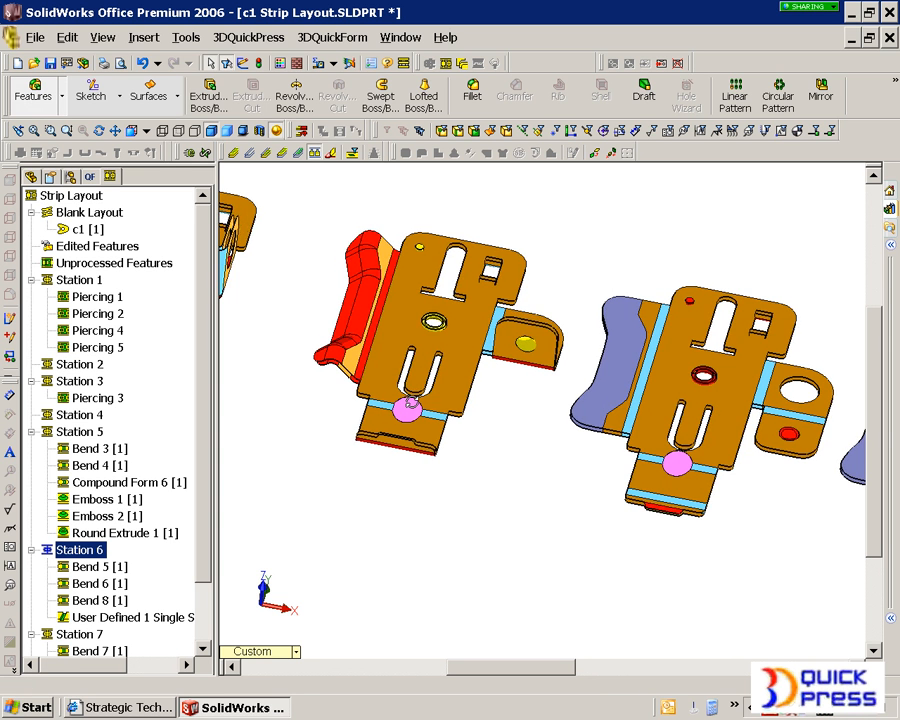
Split Bend 8 in Station 6 into three bend sections of 15° each
middle_drag(411, 402, 394, 396)
scroll(375, 349, down, 3)
click(372, 388)
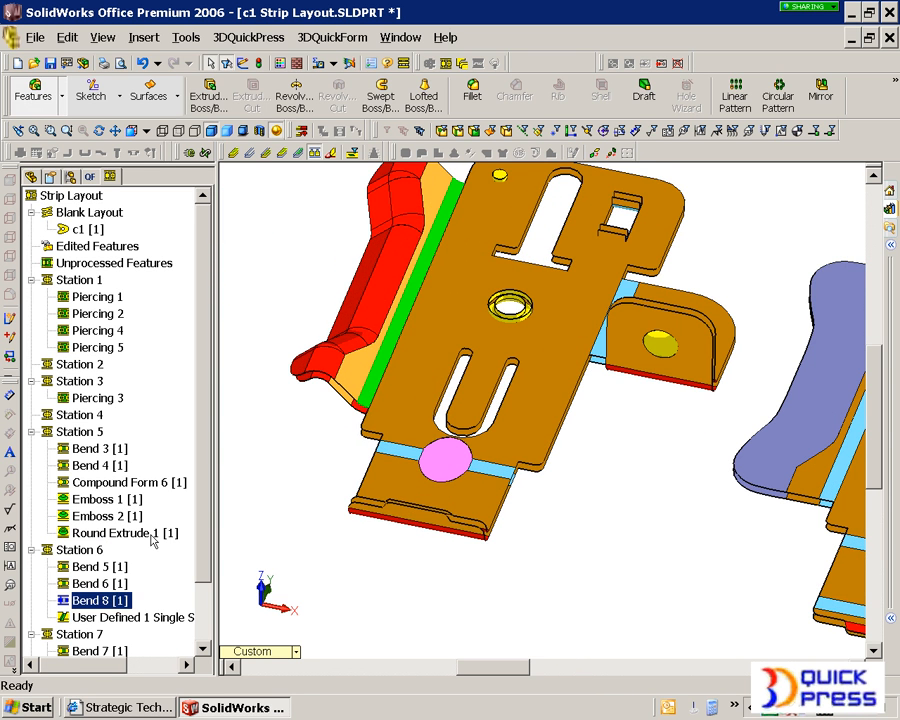
right_click(119, 604)
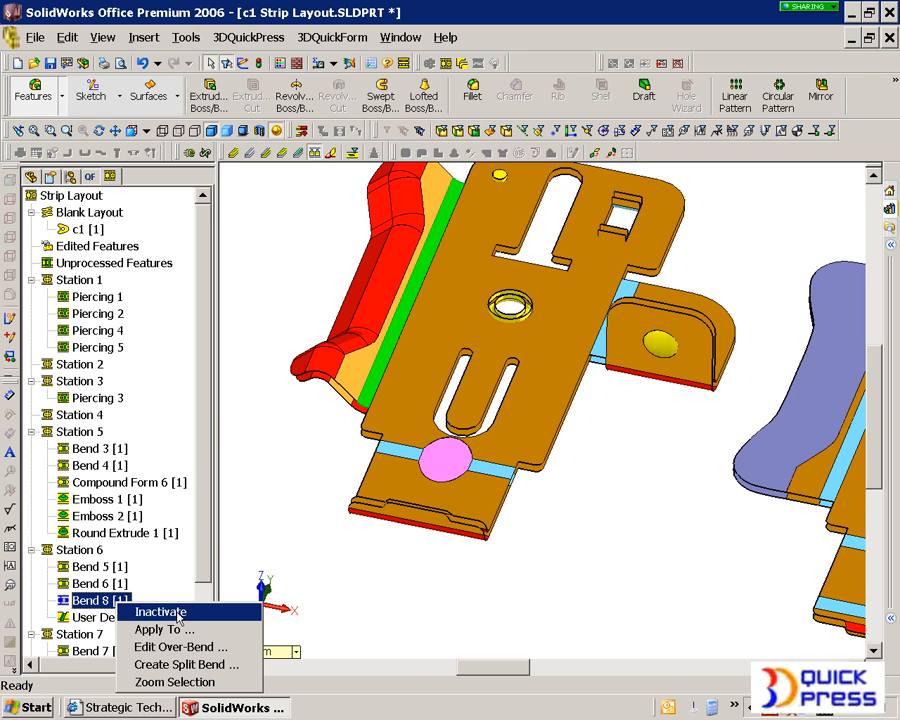
click(186, 664)
click(190, 266)
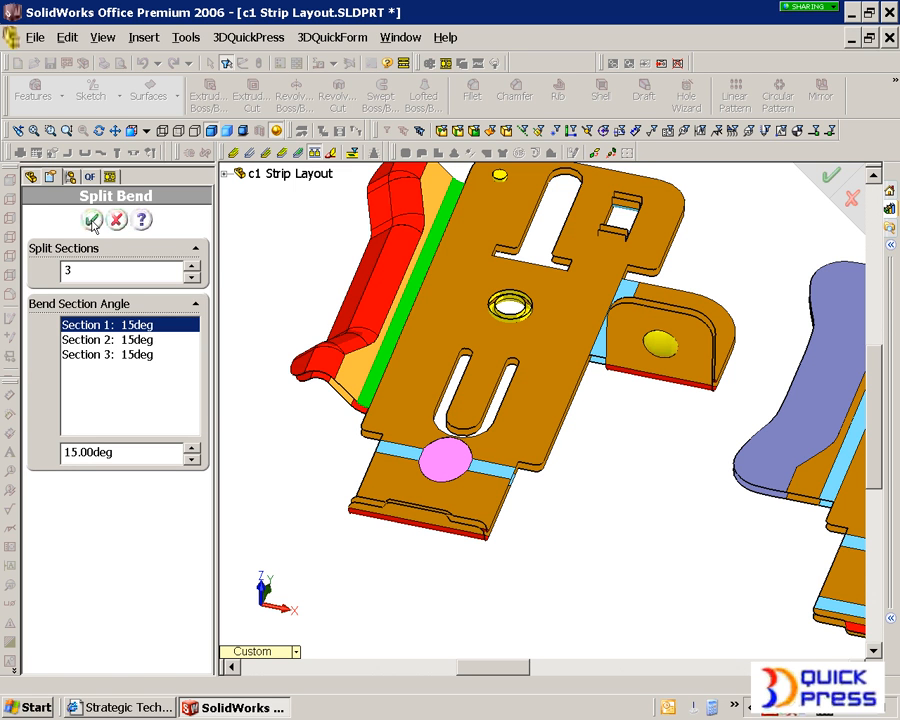
click(91, 219)
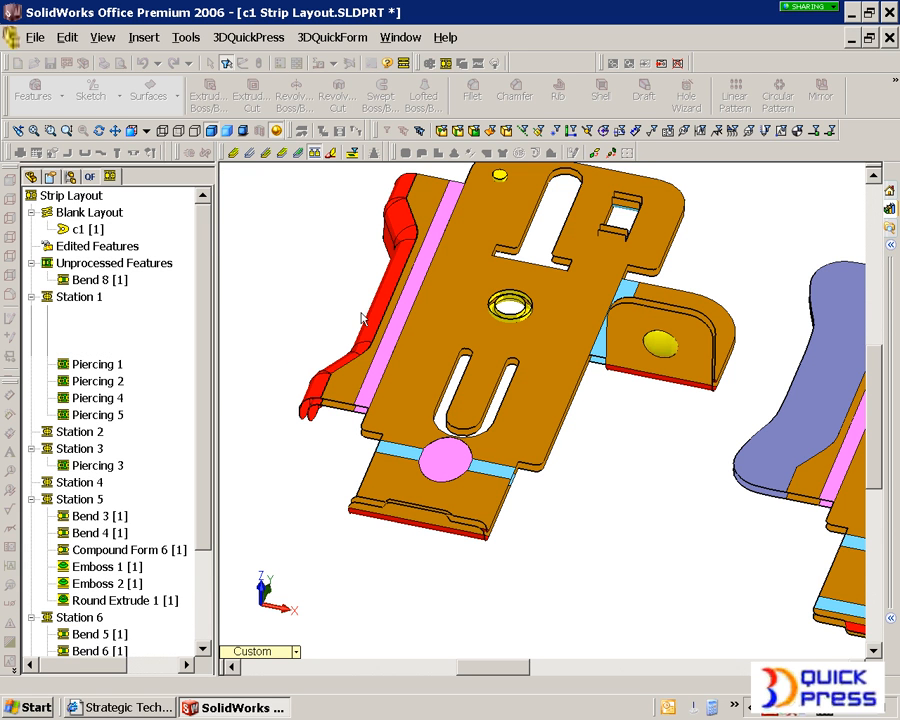
Inactivate the Bend 8 Split 1 section in Station 6 and apply it to Station 7 instead
scroll(375, 390, down, 5)
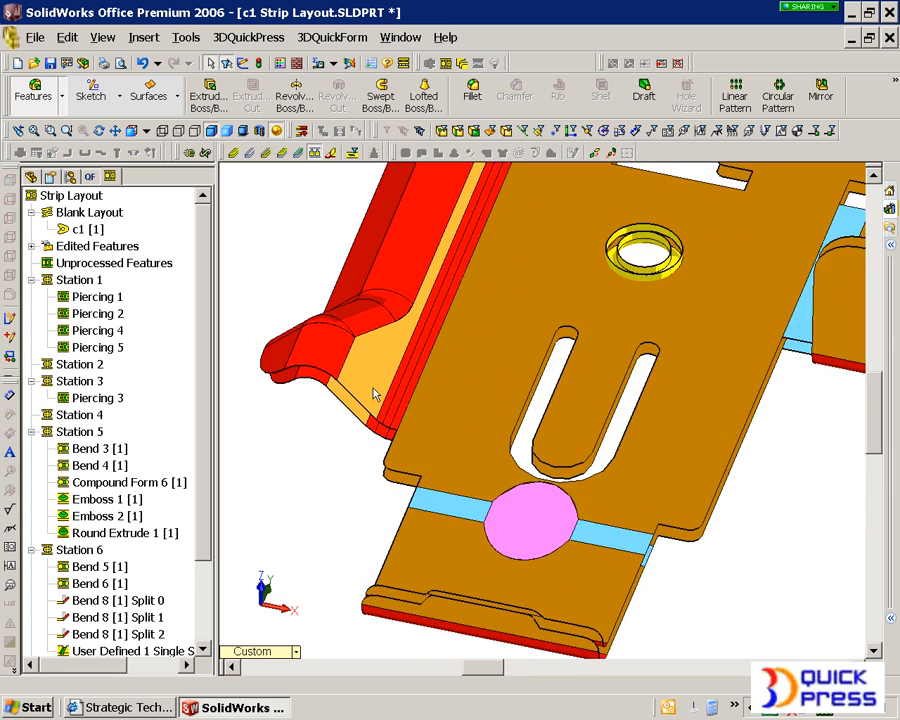
right_click(420, 435)
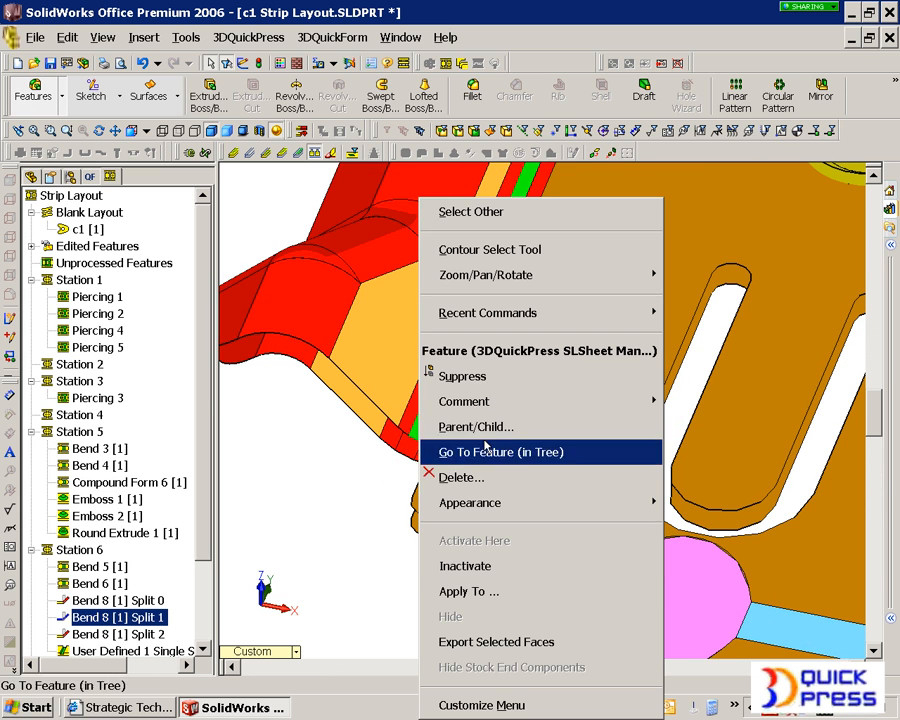
click(442, 562)
scroll(450, 528, up, 8)
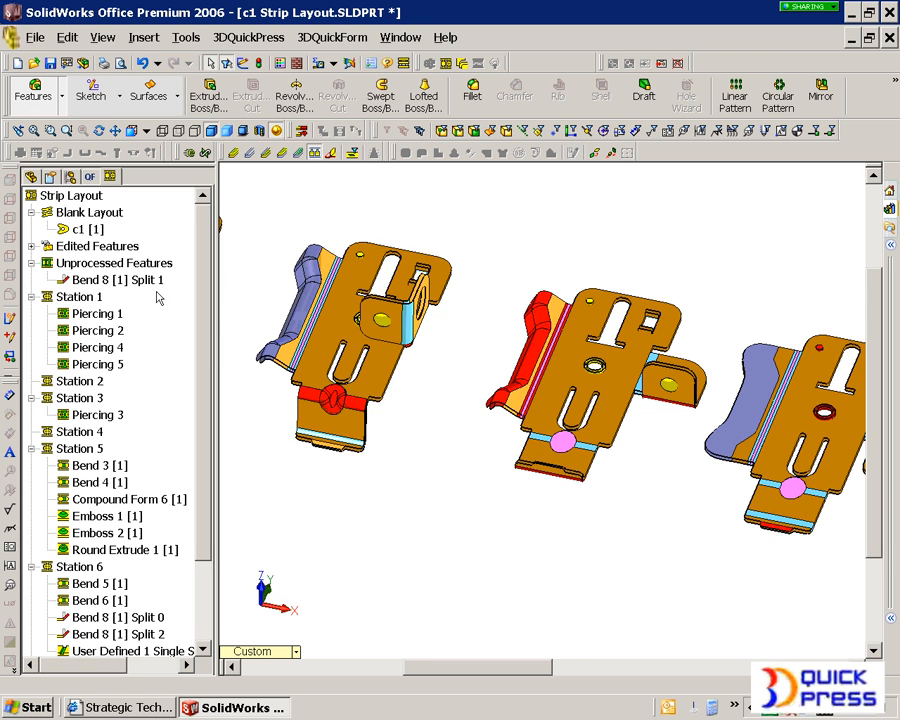
click(89, 281)
right_click(89, 284)
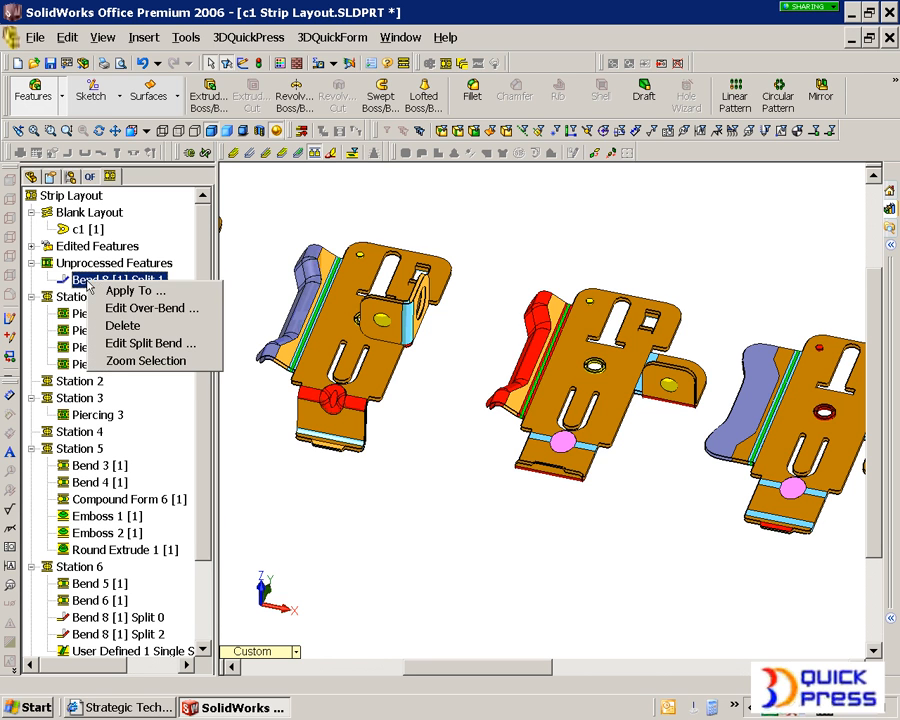
click(92, 290)
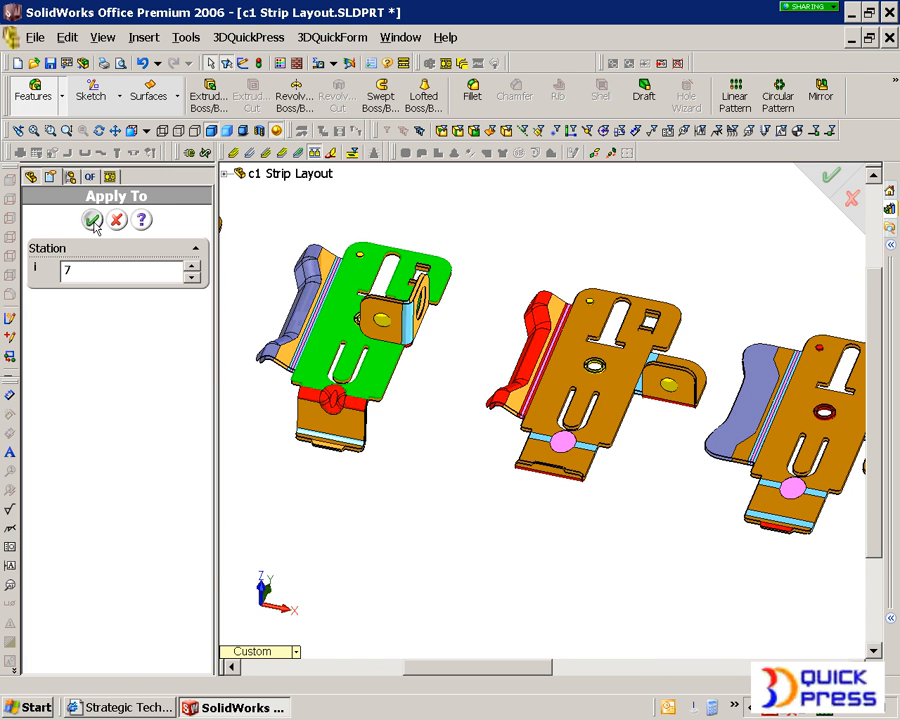
click(92, 221)
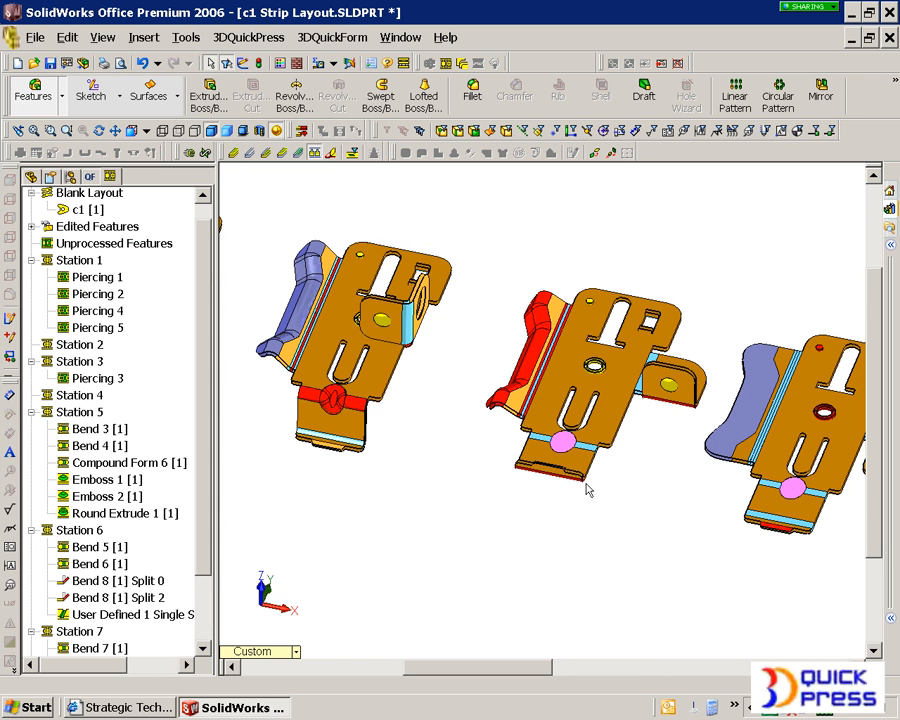
Enable over-bend for Bend 5 in Station 6 with an angle of 4°
scroll(566, 472, down, 5)
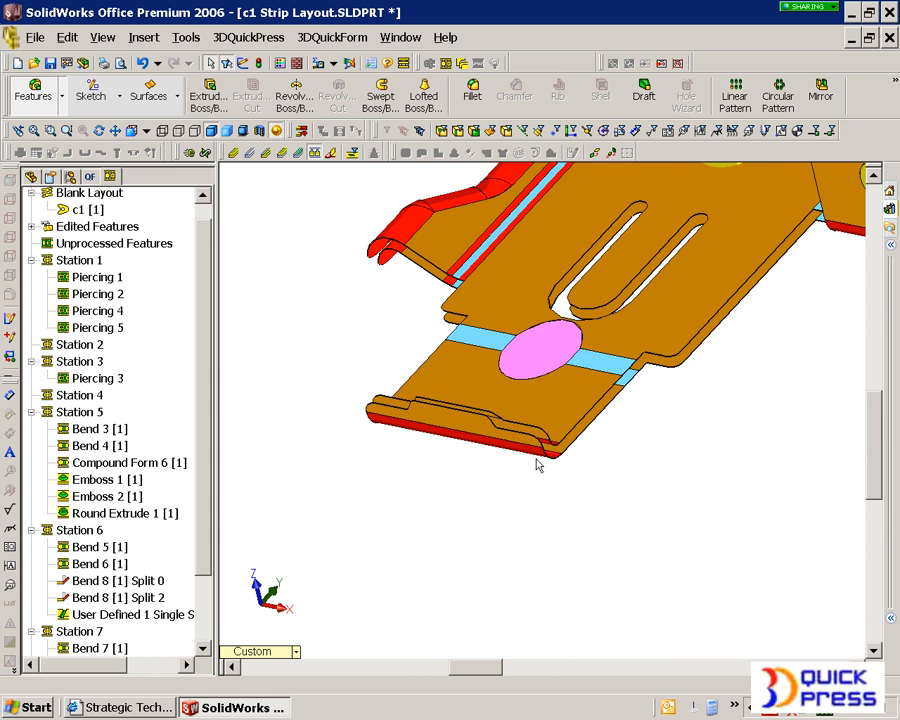
click(537, 458)
right_click(120, 547)
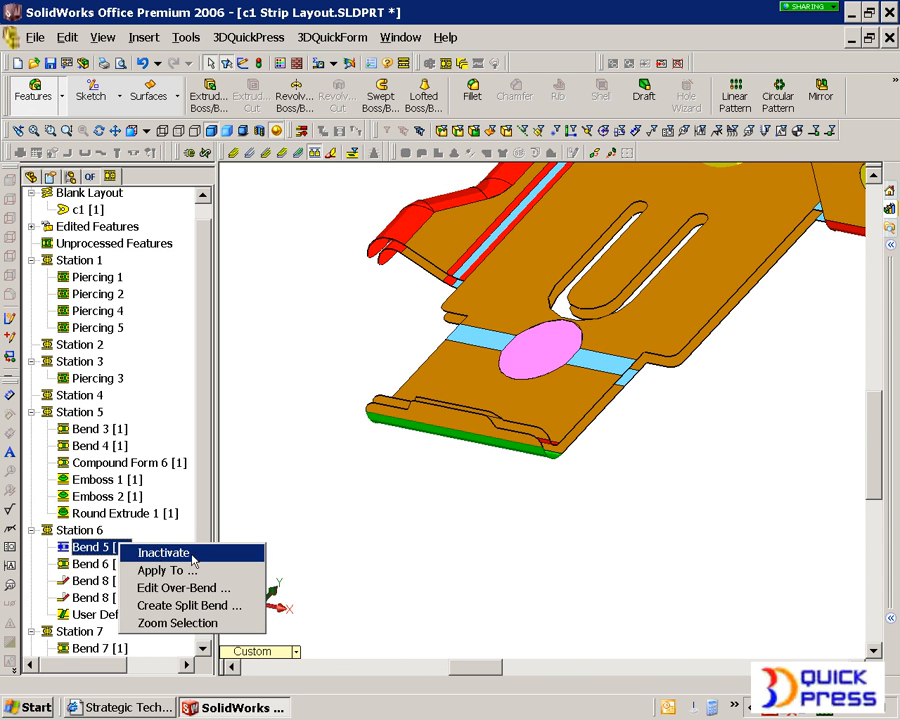
click(198, 590)
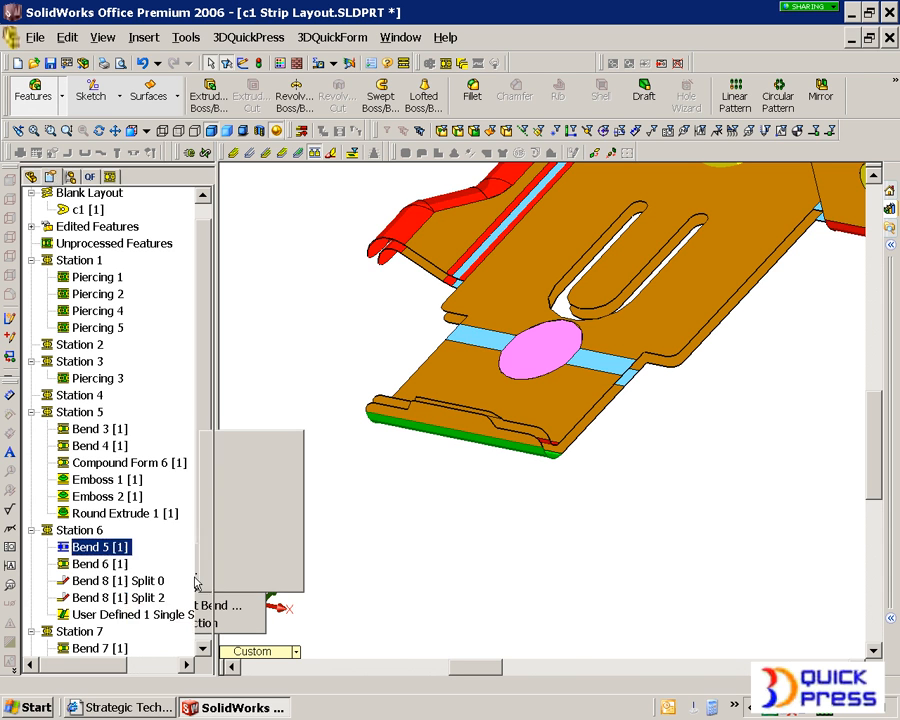
click(92, 318)
click(192, 286)
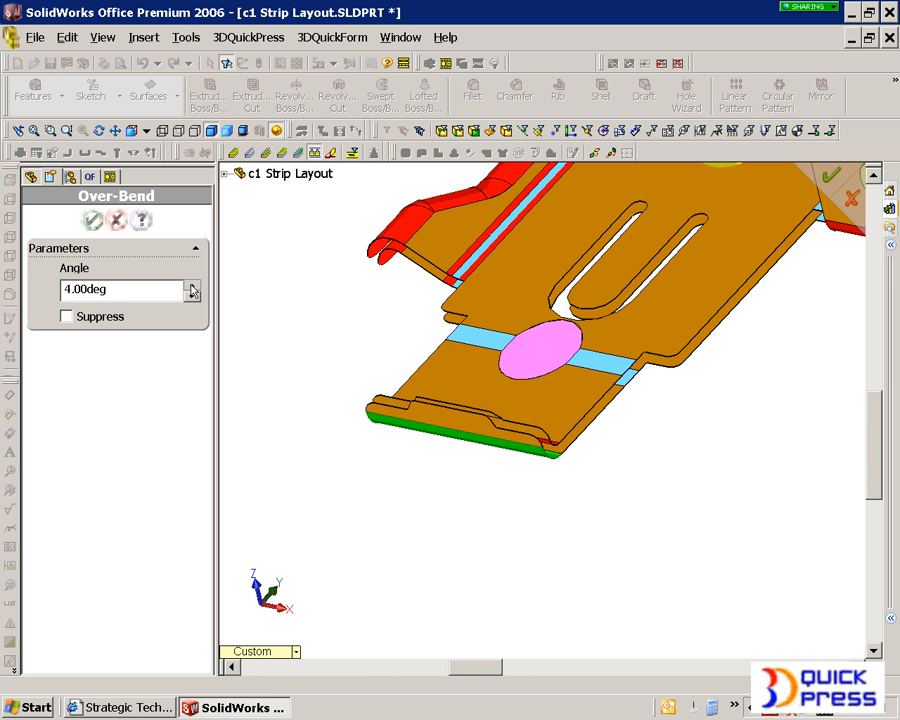
click(90, 221)
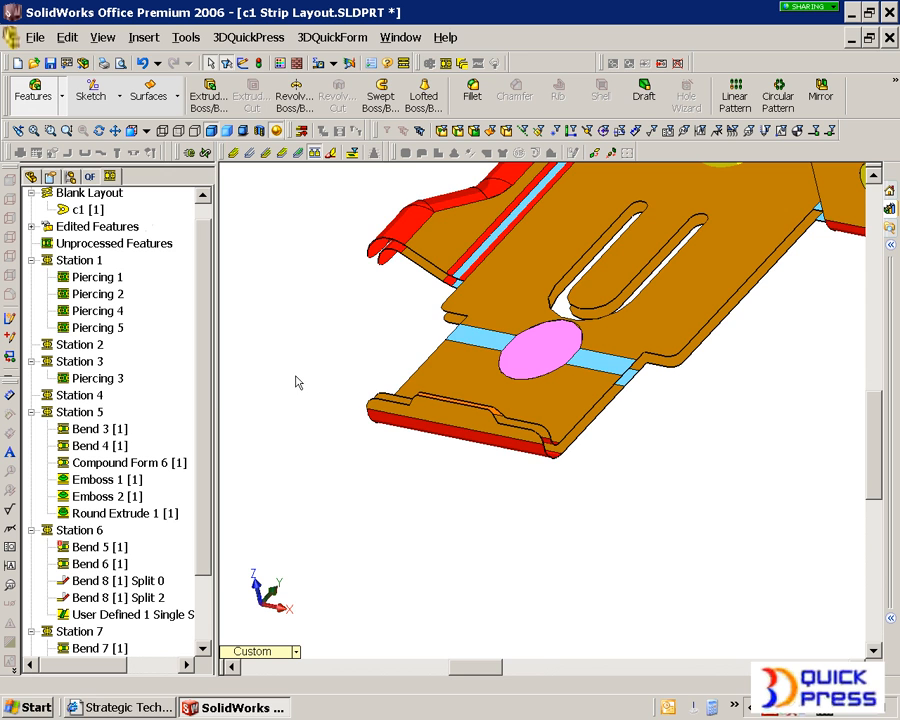
Compare the over-bent end flange at Station 6 with the same flange at Station 7
scroll(484, 472, up, 5)
scroll(340, 362, down, 4)
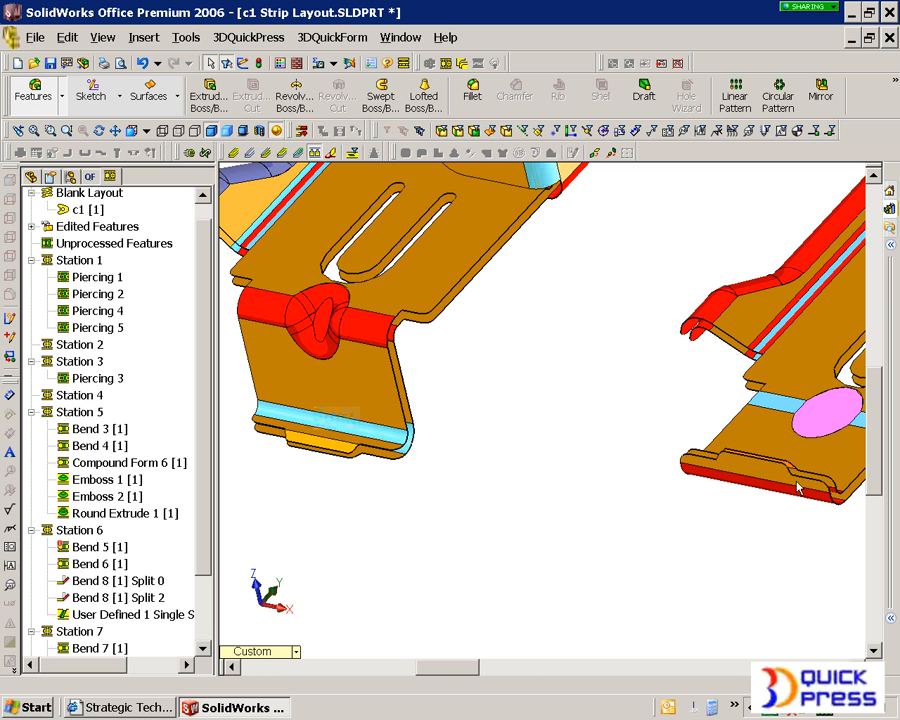
scroll(366, 438, up, 5)
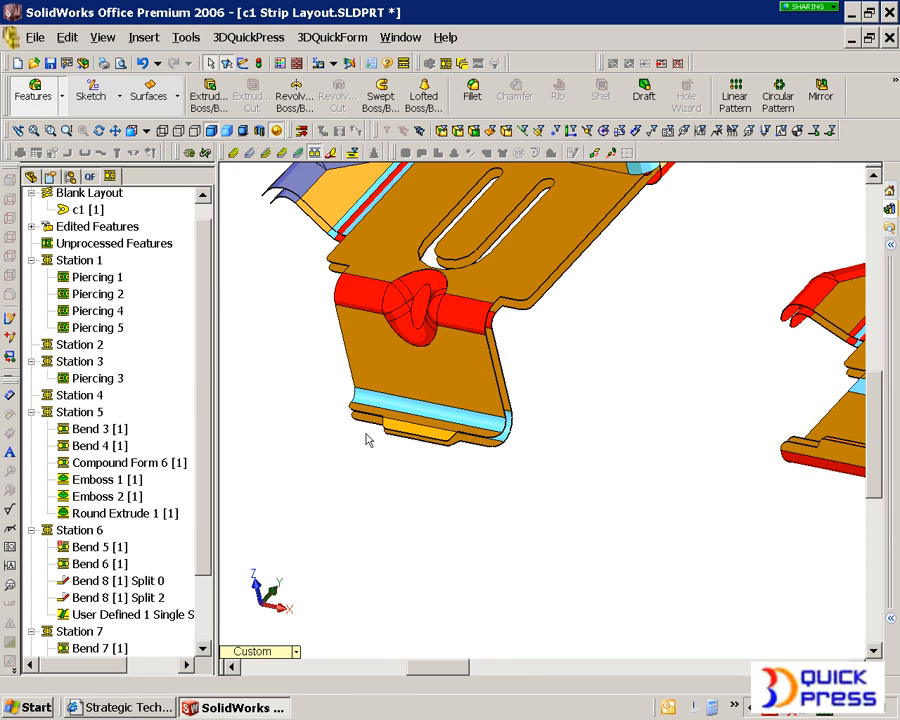
middle_drag(371, 435, 590, 425)
scroll(772, 418, down, 3)
scroll(554, 419, down, 1)
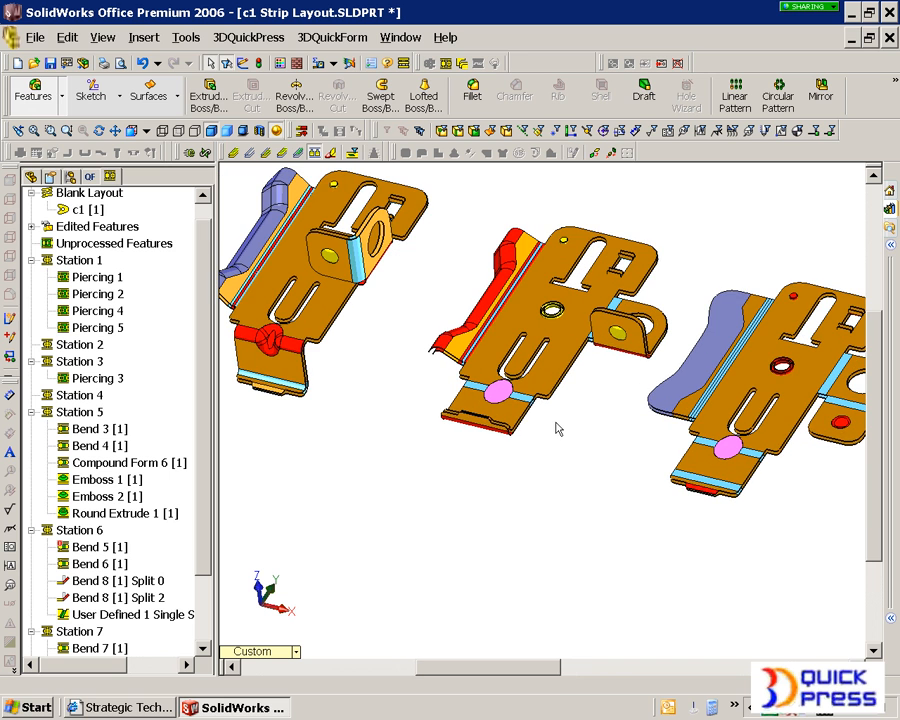
Compare the strip display with and without the surrounding strip's outer faces, switching between its top and bottom faces
click(315, 153)
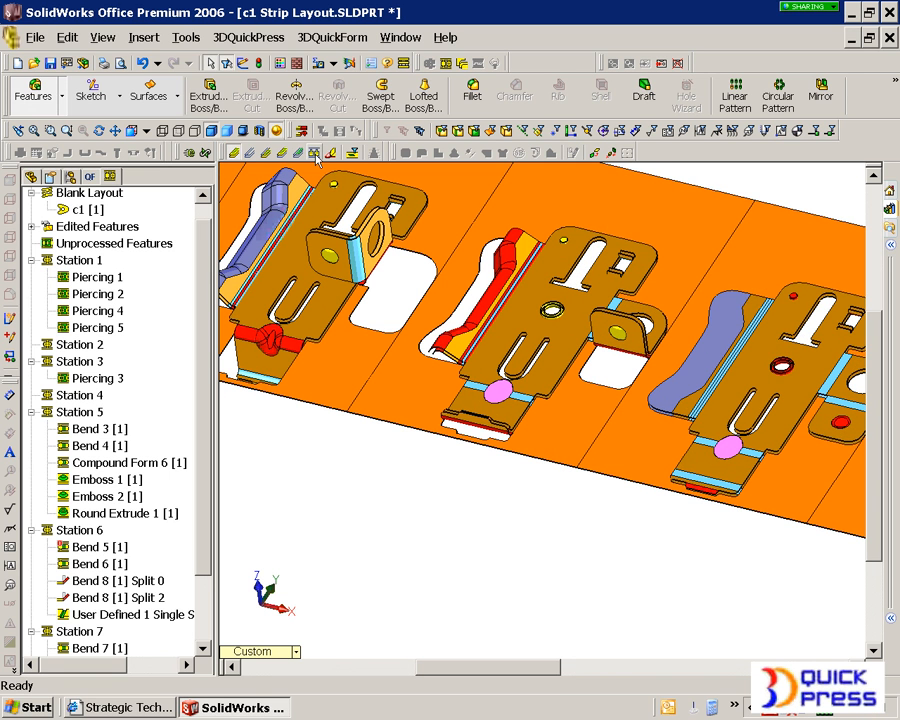
click(251, 154)
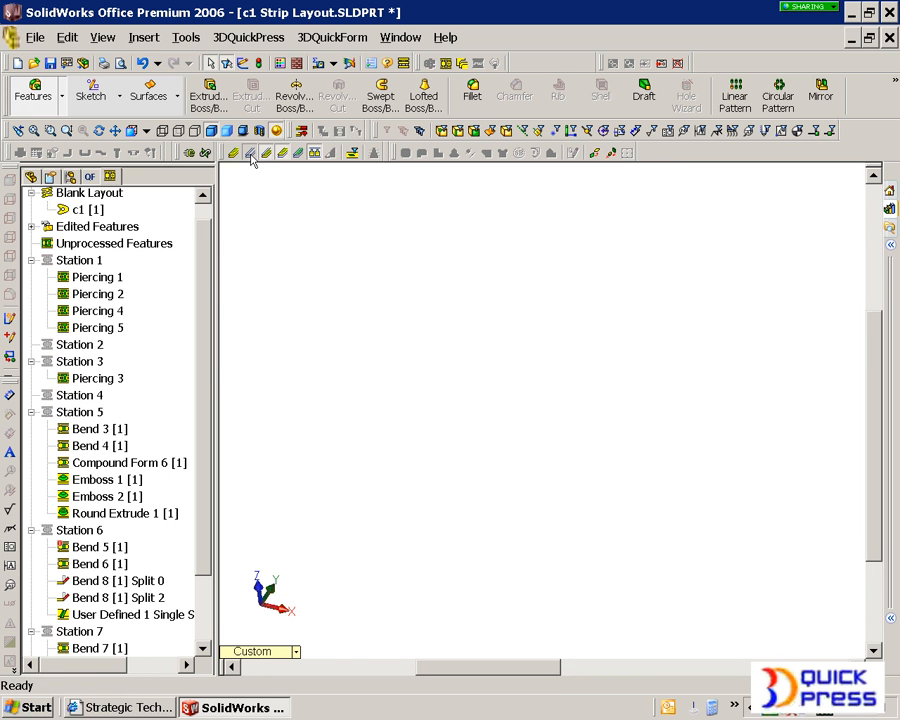
click(269, 154)
click(281, 154)
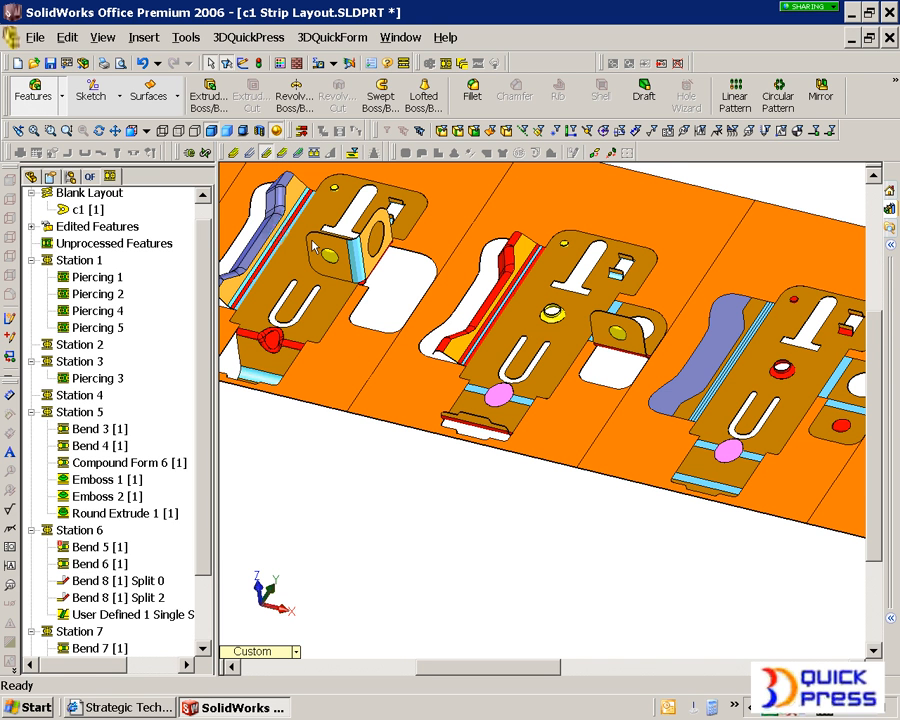
click(307, 153)
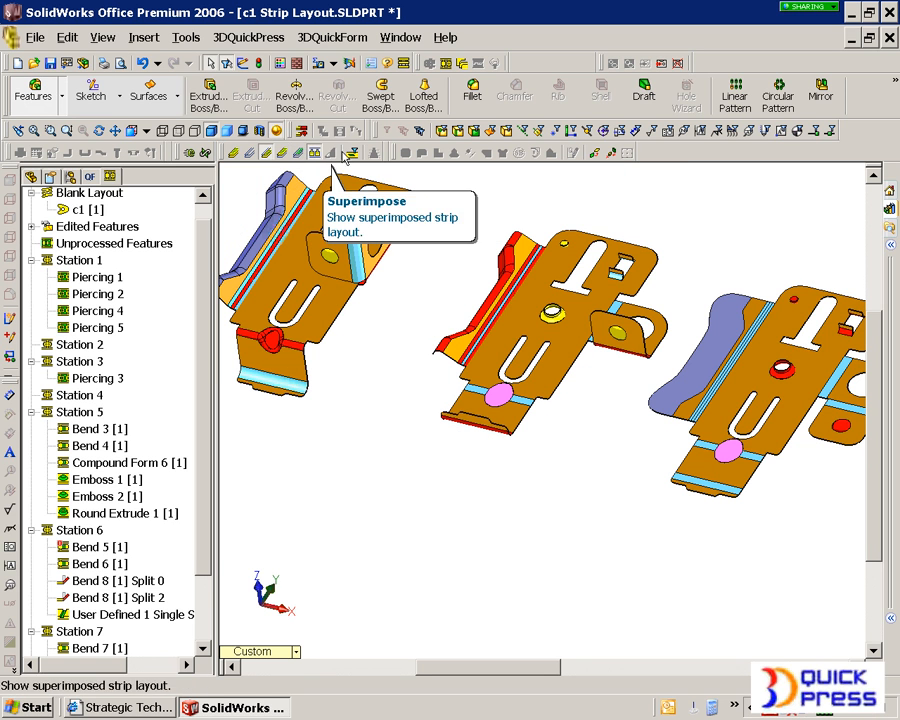
click(329, 157)
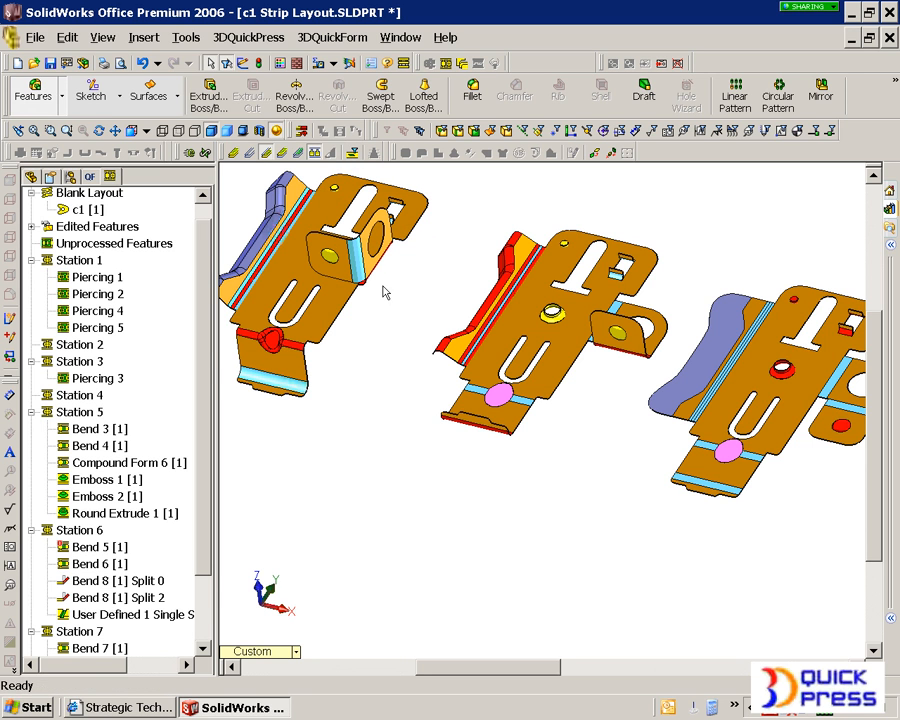
click(300, 153)
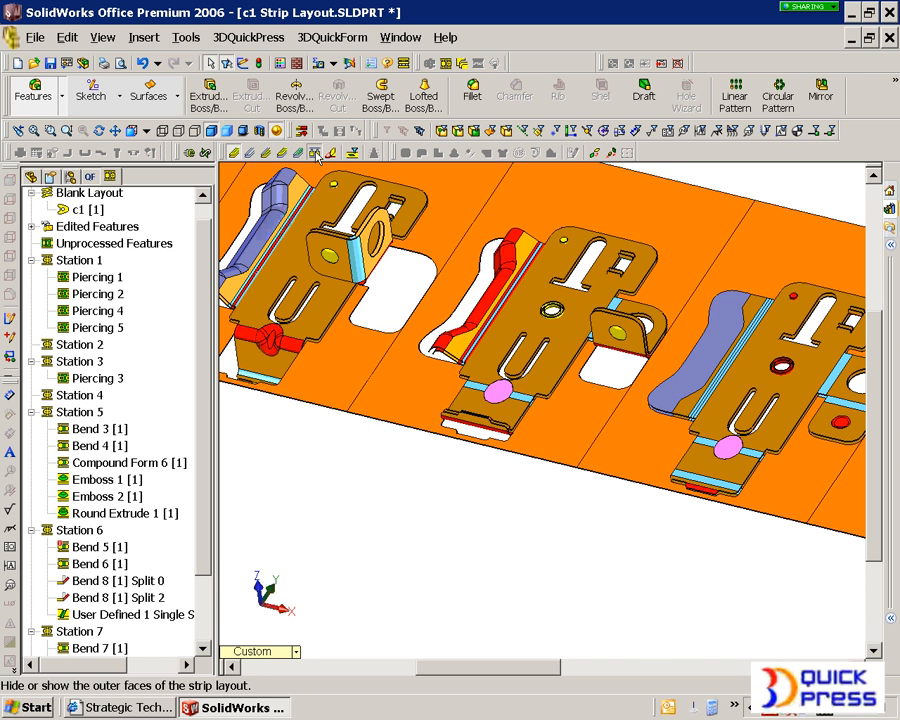
Accept the strip transparency at the low end of its scale and superimpose the strip layout on the stations
click(301, 154)
click(301, 155)
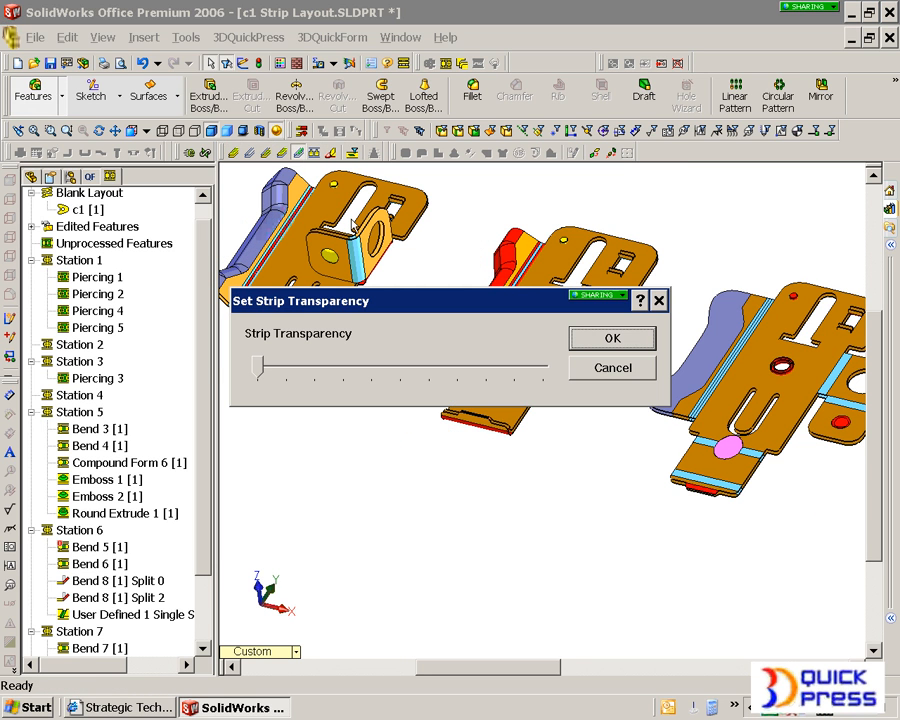
click(604, 342)
click(330, 153)
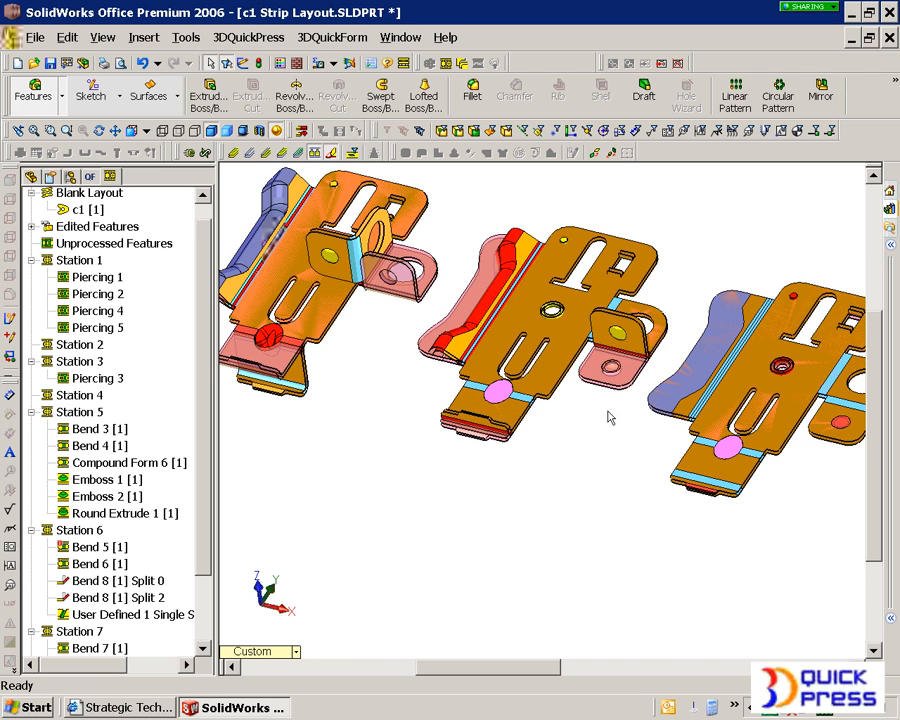
Examine the superimposed shapes before and after forming, restore the surrounding strip's display and turn off the superimposed layout
scroll(609, 410, down, 3)
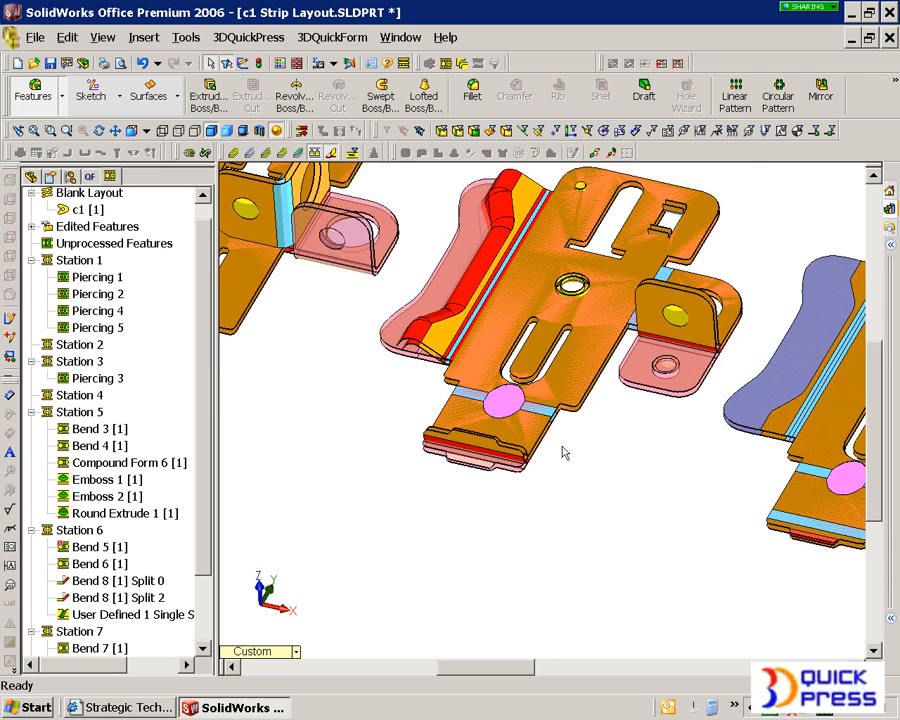
middle_drag(563, 453, 528, 411)
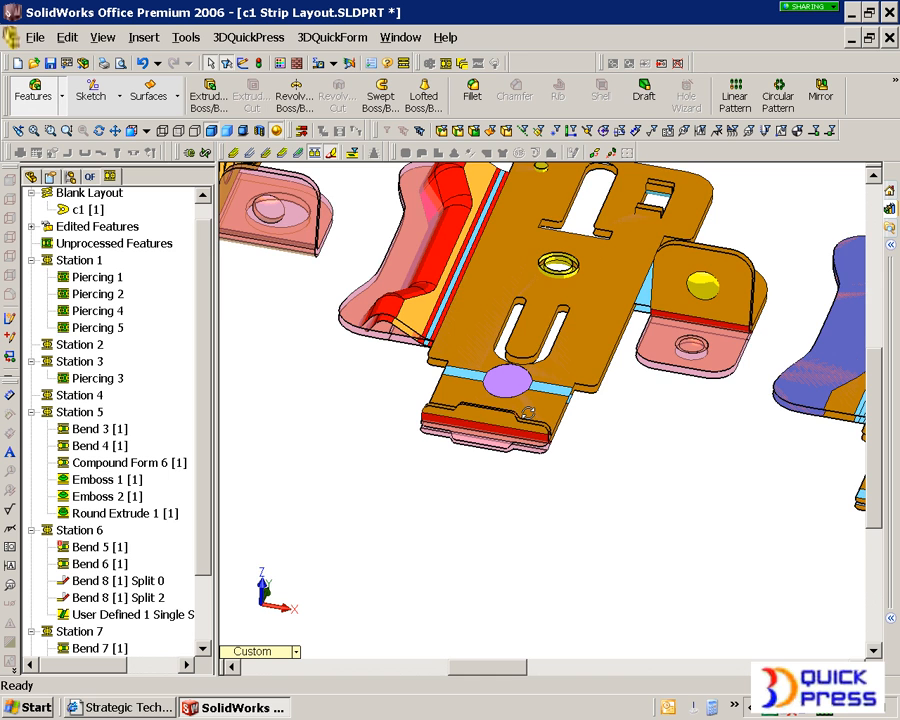
scroll(528, 408, up, 3)
middle_drag(547, 368, 612, 405)
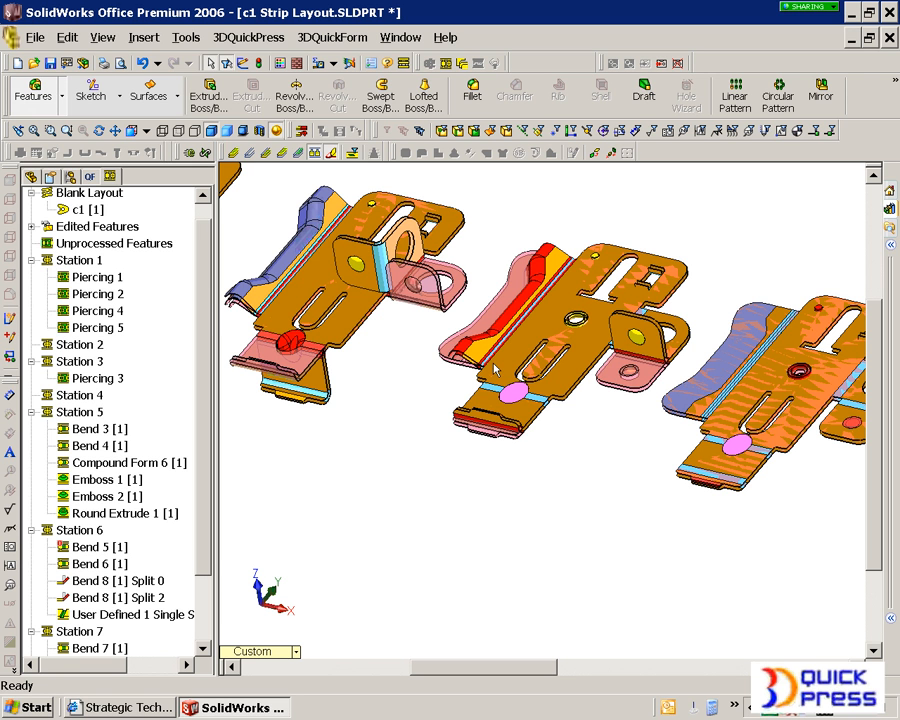
middle_drag(494, 368, 414, 347)
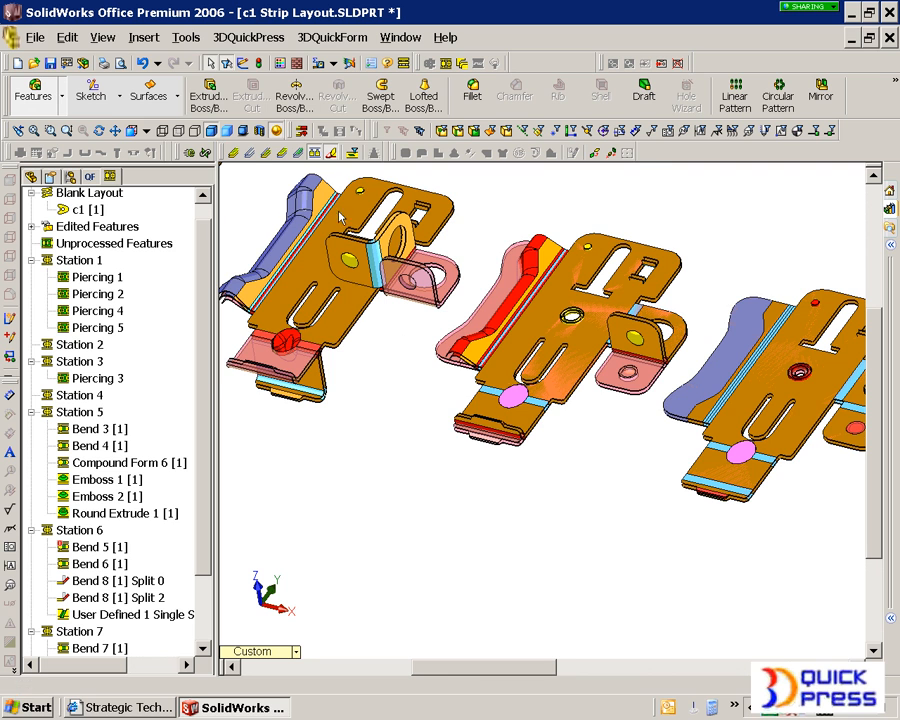
click(247, 153)
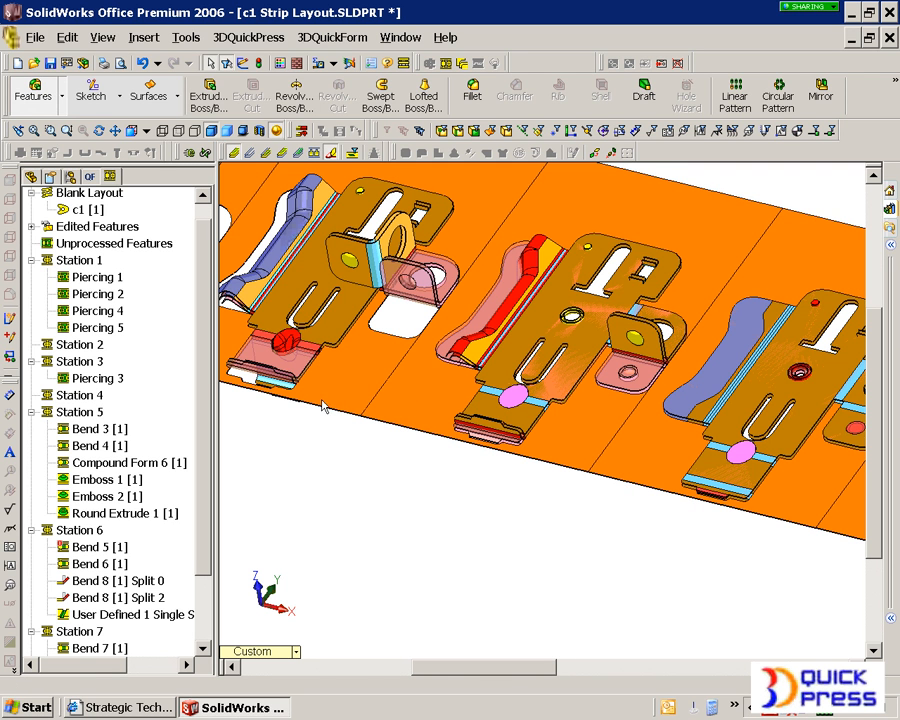
click(331, 153)
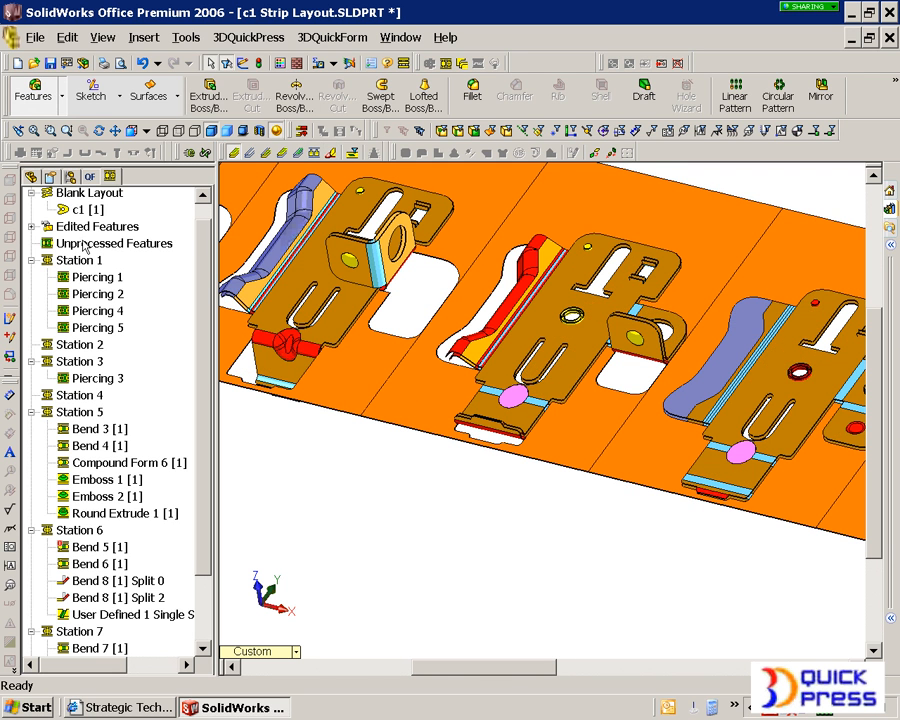
Create a notching feature sketch from the unprocessed features and place points at the midpoints of both blanks' lowest tab edges
right_click(84, 247)
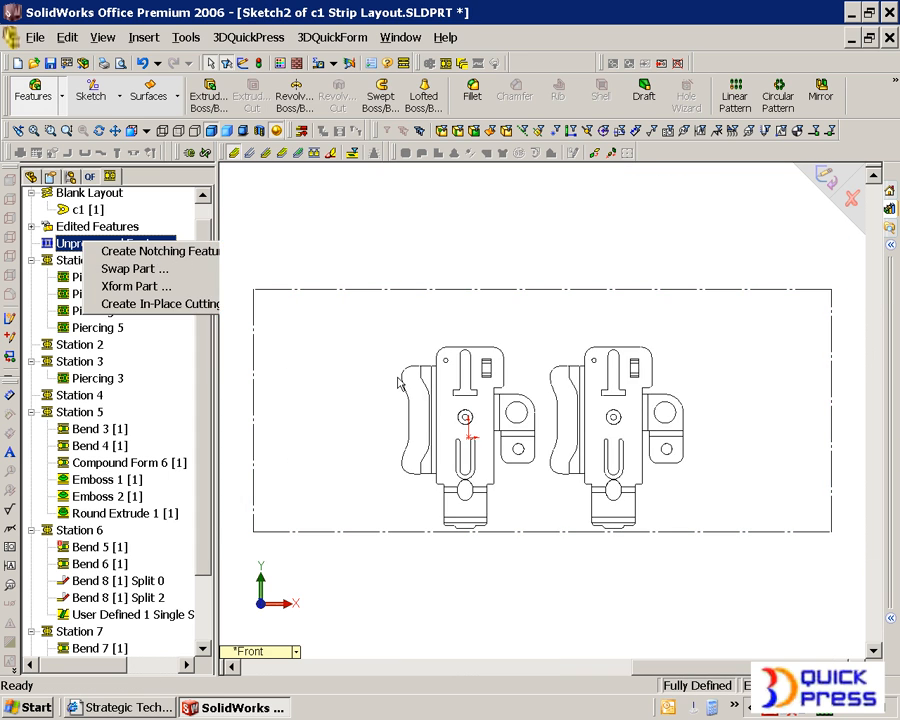
scroll(537, 460, down, 4)
scroll(677, 352, up, 1)
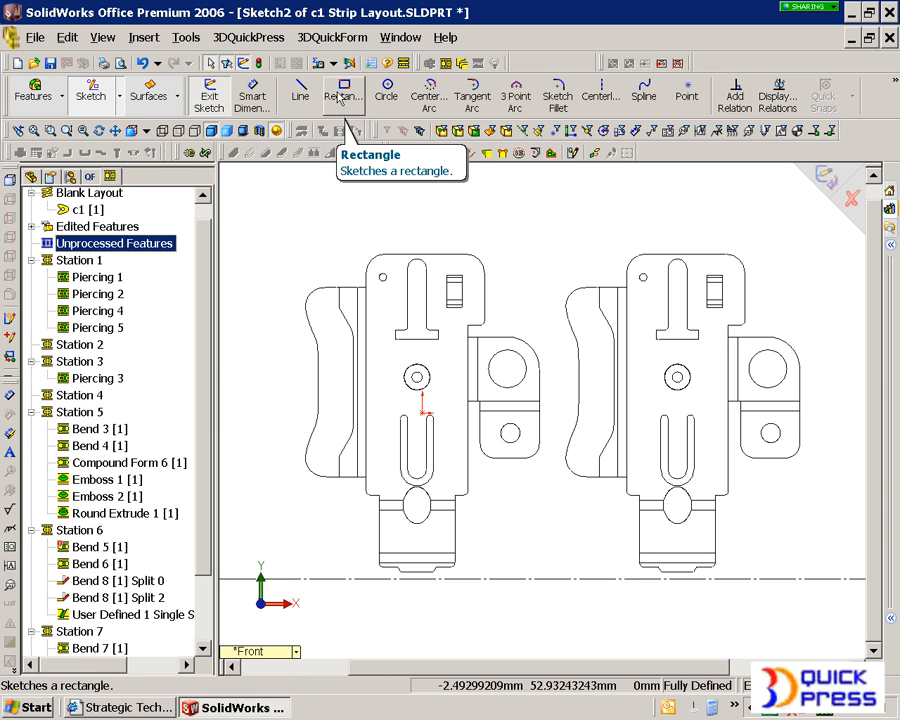
click(686, 92)
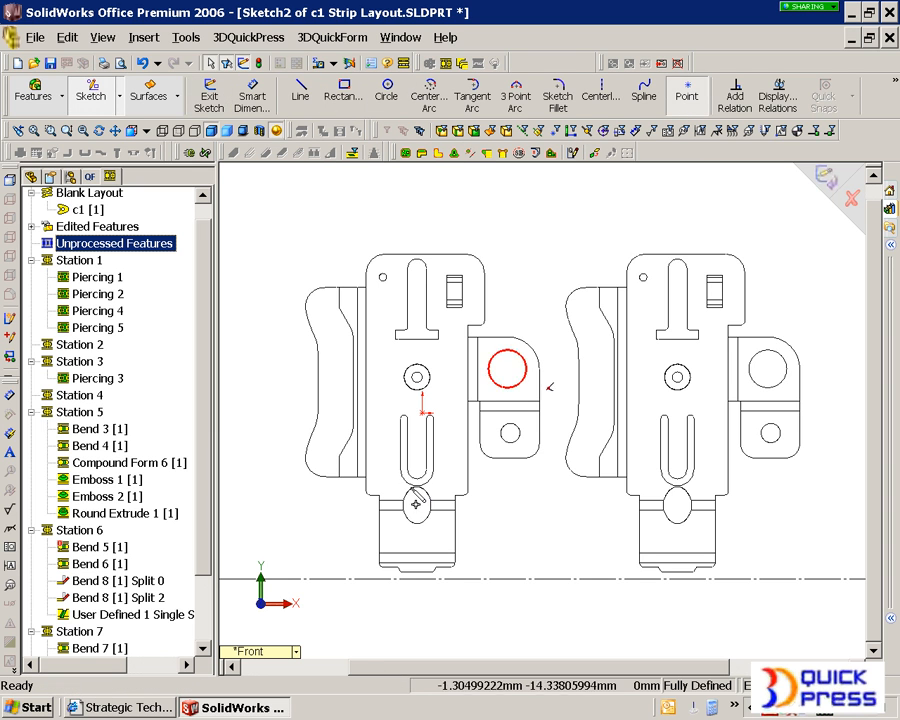
click(418, 571)
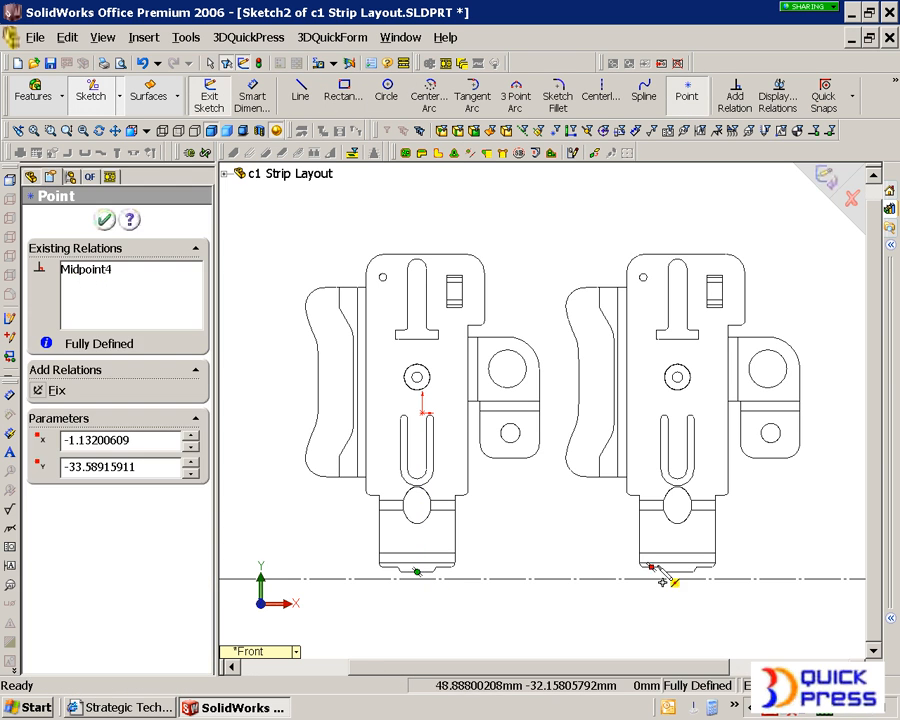
click(678, 573)
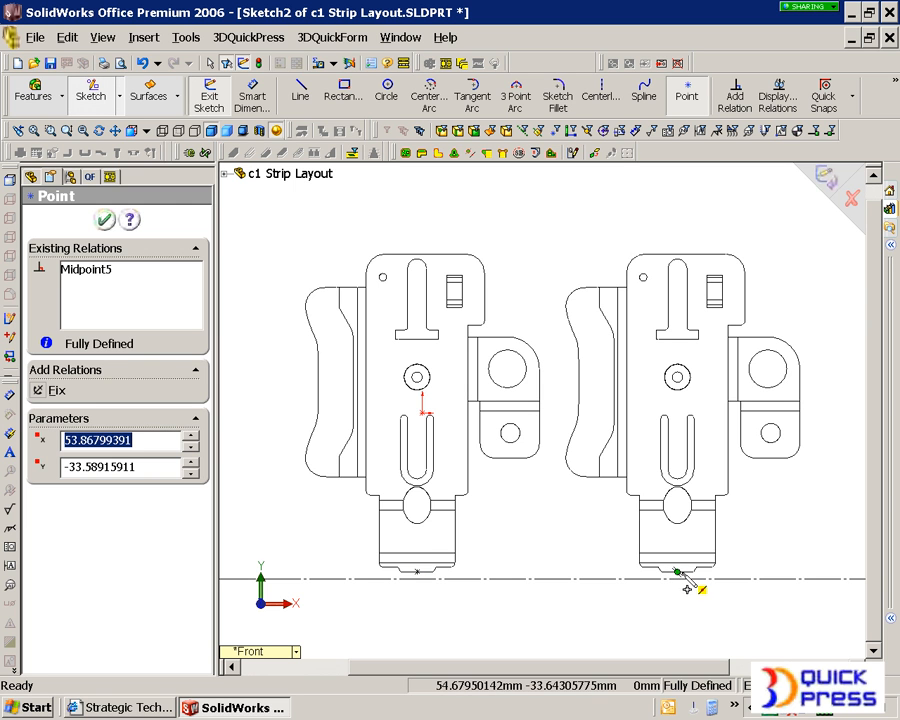
Sketch connected lines down the first blank: a vertical about 39.5 mm, a slanted line and a vertical about 12.9 mm through the lower midpoint
click(338, 94)
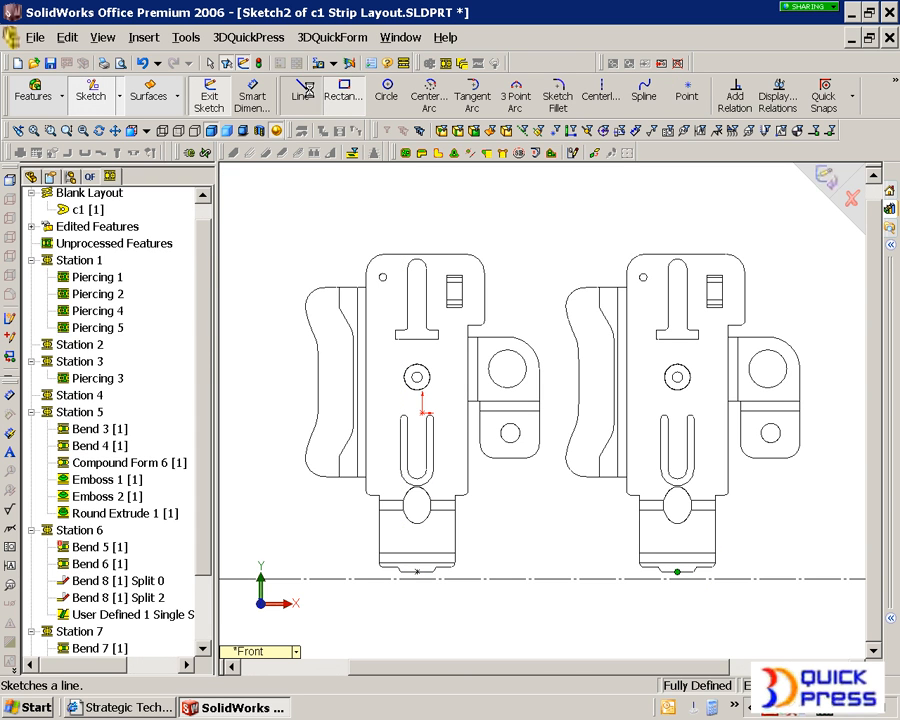
click(300, 94)
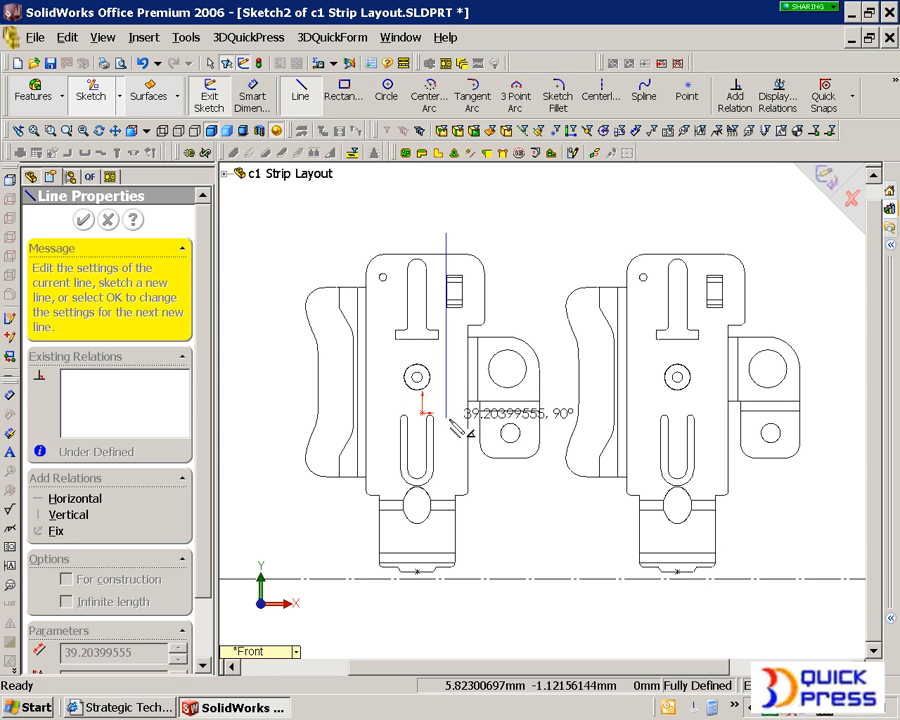
click(449, 419)
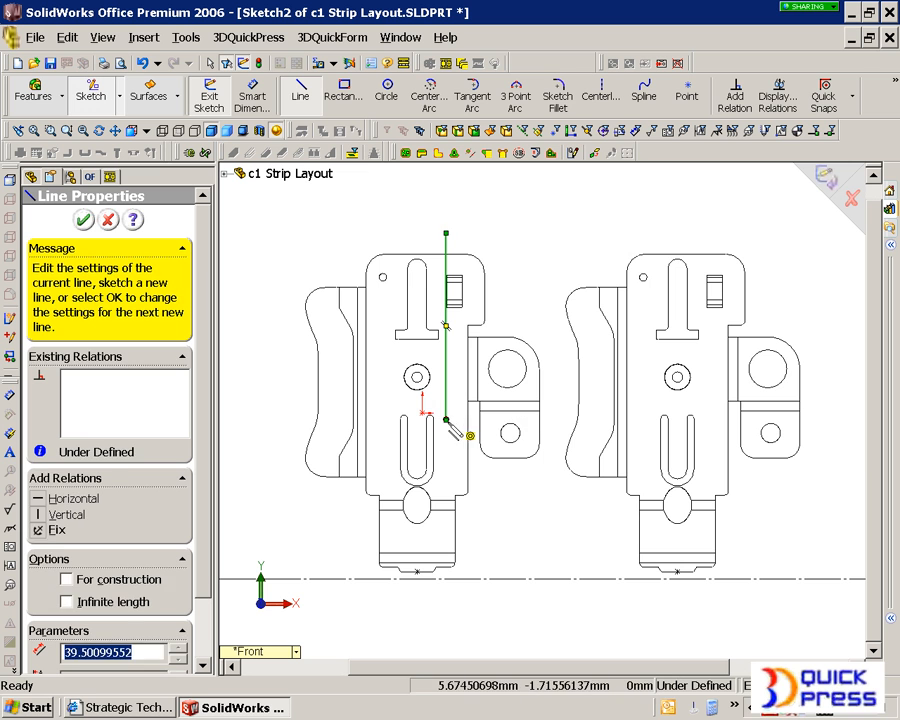
click(418, 540)
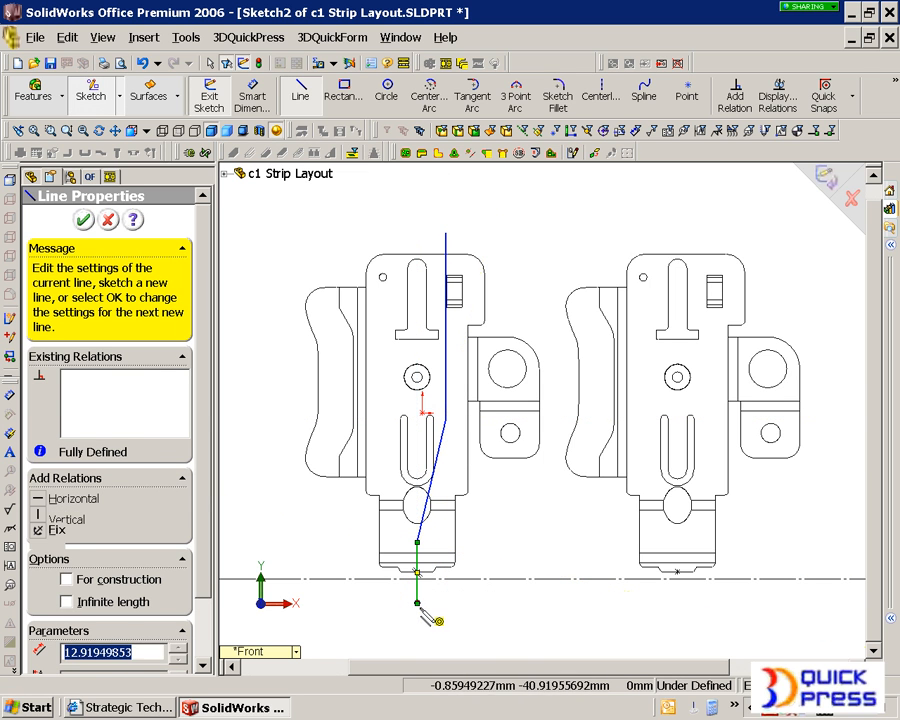
click(418, 603)
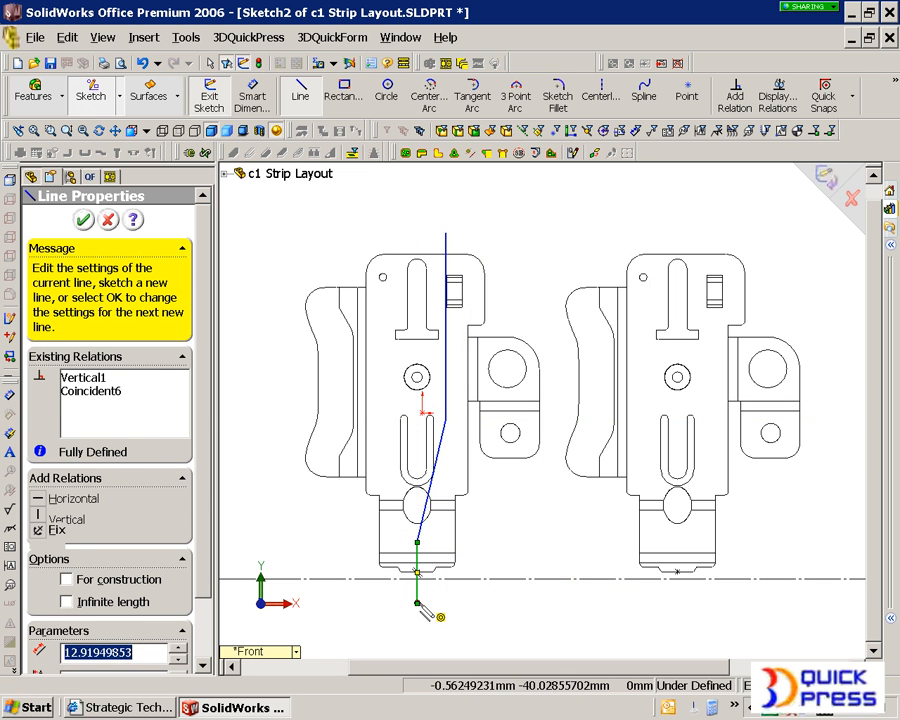
Close the notching profile through the second blank's lower midpoint with a slanted line about 49.5 mm, a vertical about 16 mm and a horizontal across the top
click(678, 603)
double_click(678, 543)
click(678, 543)
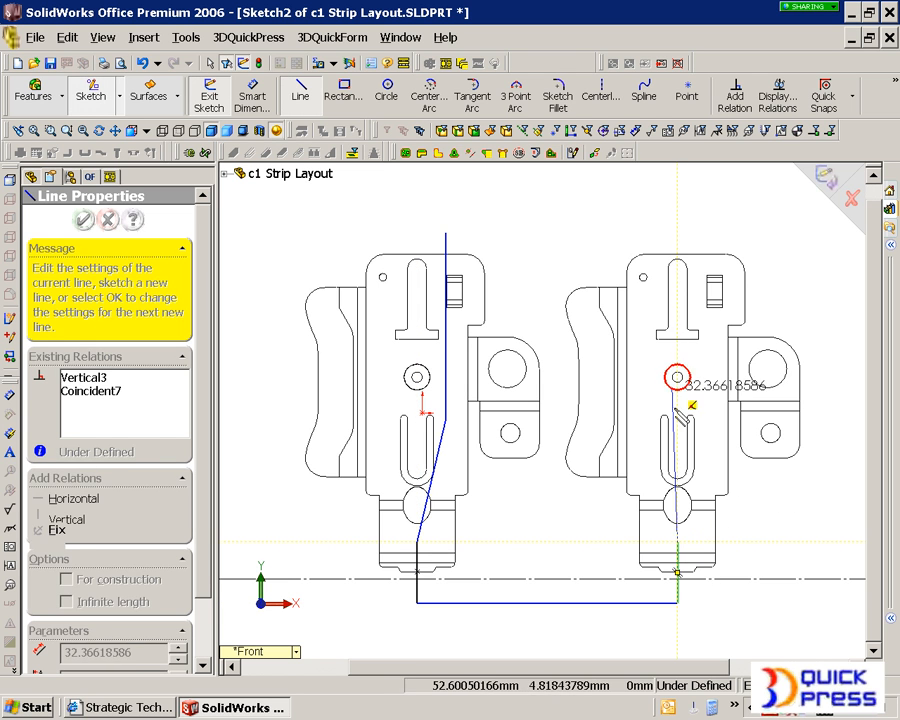
click(657, 305)
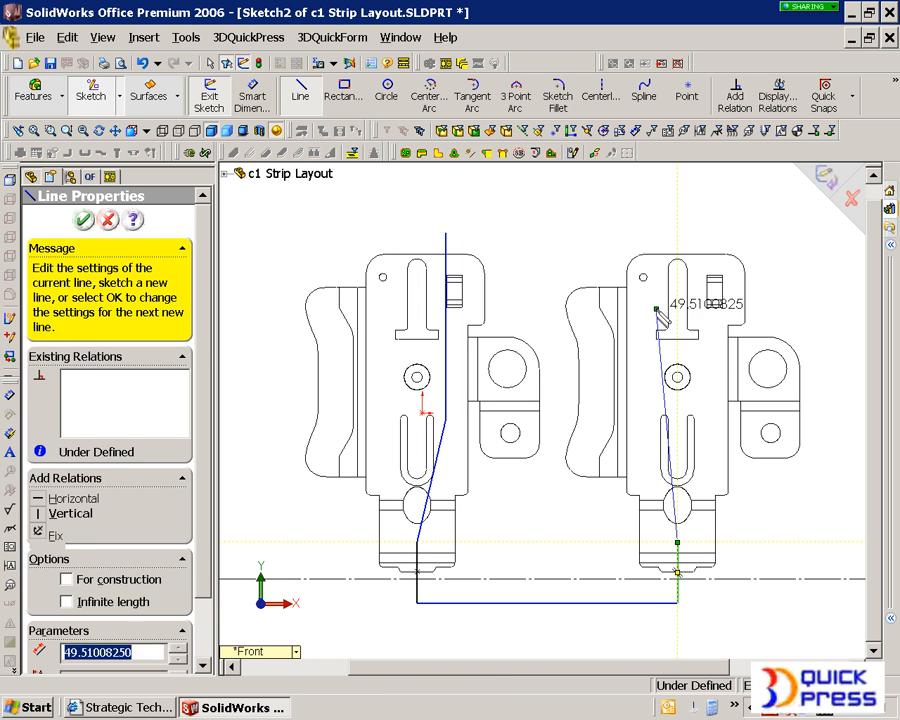
click(657, 244)
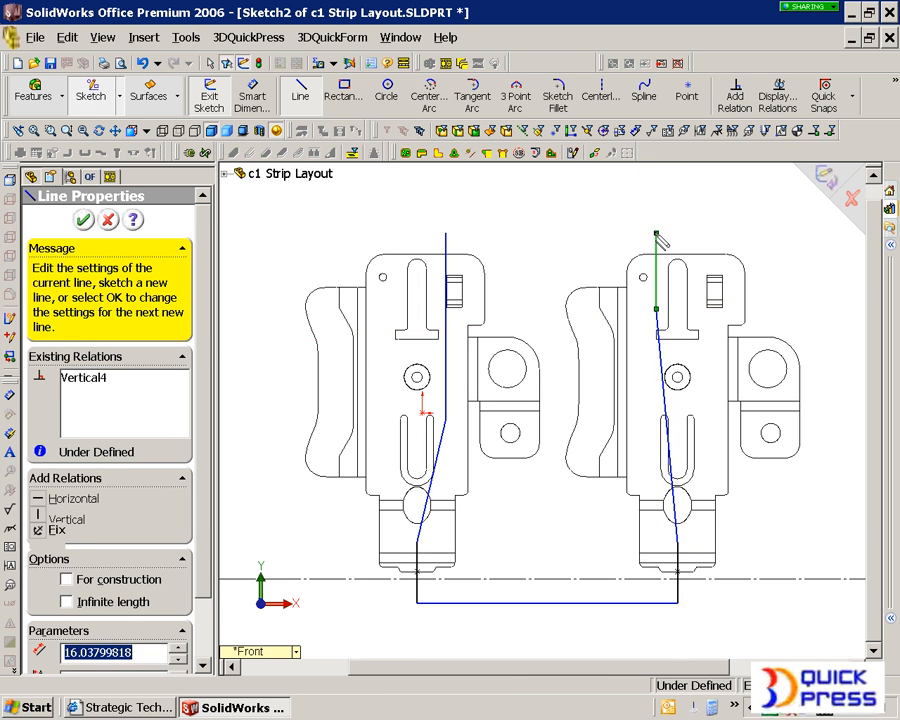
double_click(447, 233)
right_click(522, 212)
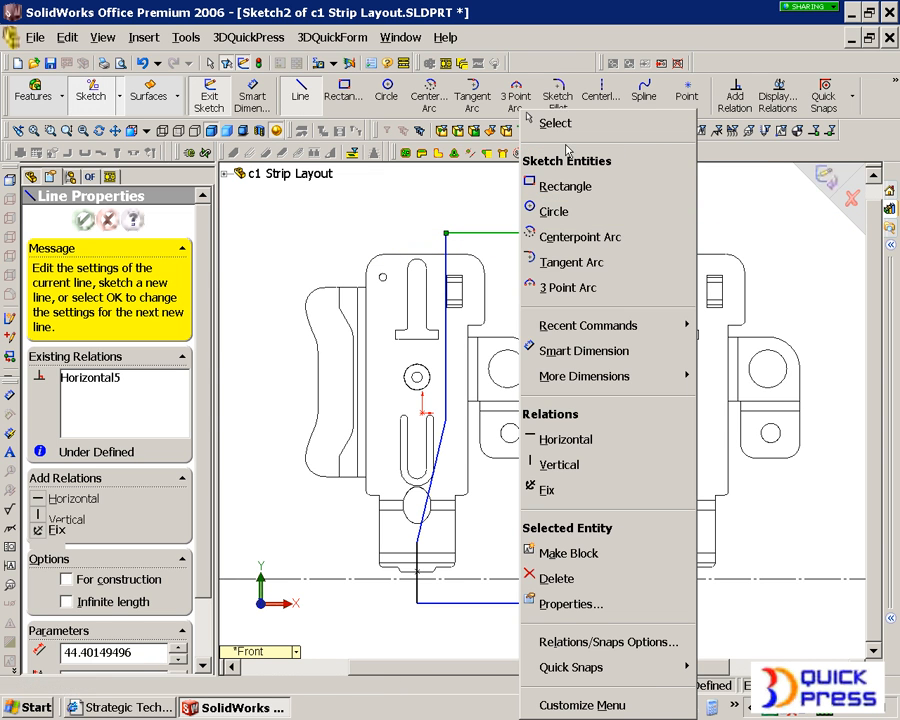
click(562, 124)
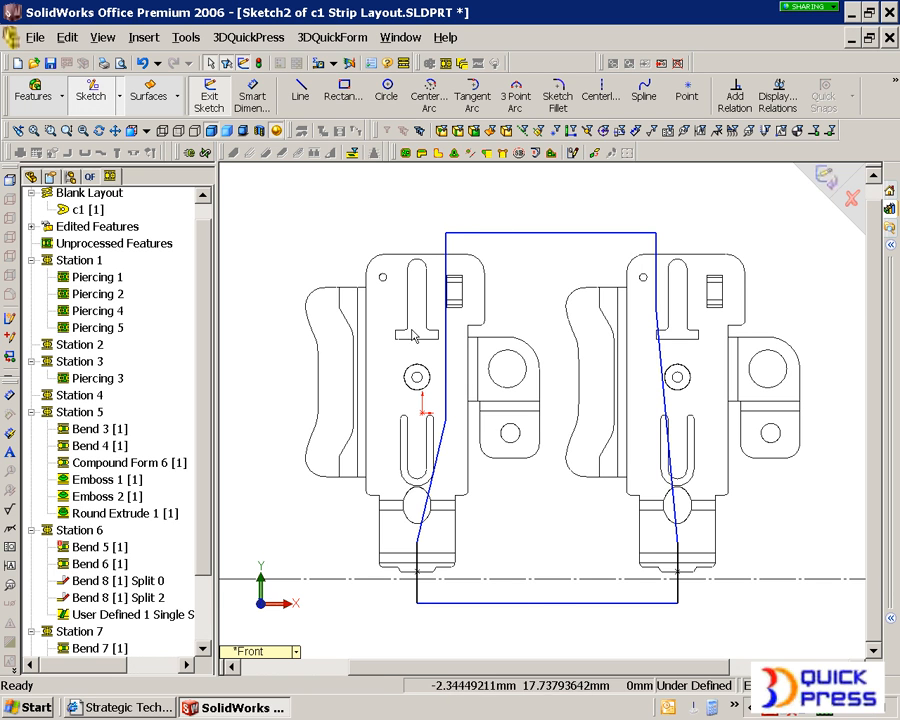
Trim the notching profile to the outer contours of both blanks and inspect its corner at the second blank's upper edge
click(573, 153)
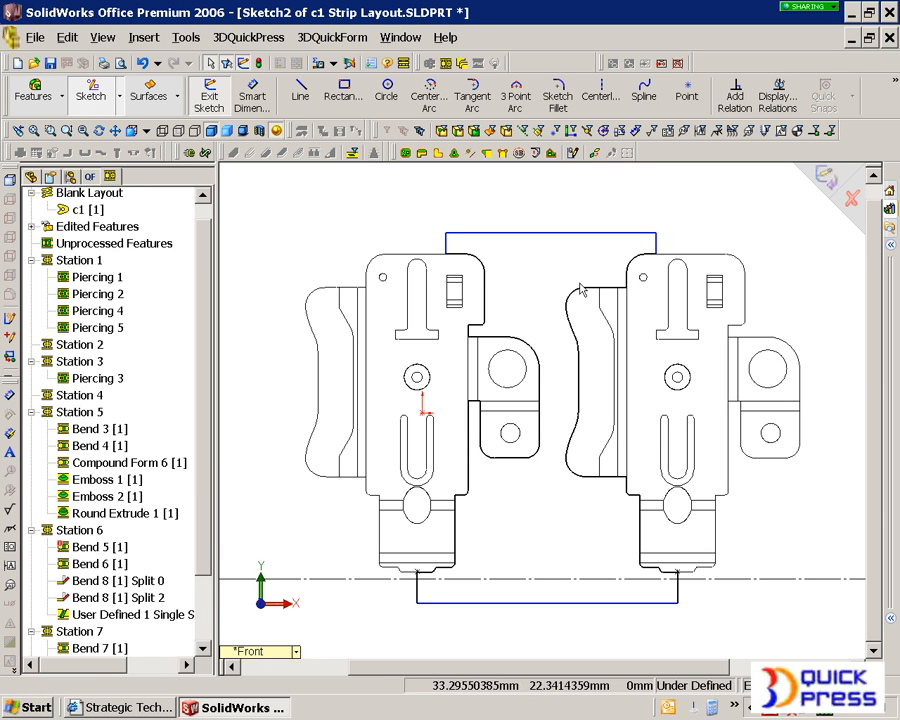
scroll(589, 368, down, 6)
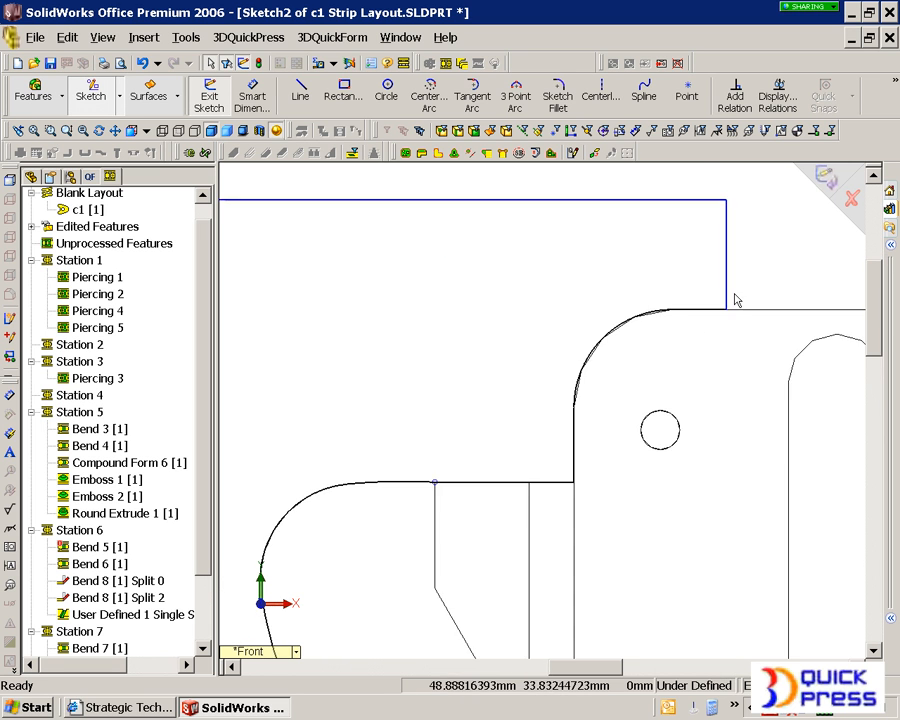
scroll(736, 299, down, 3)
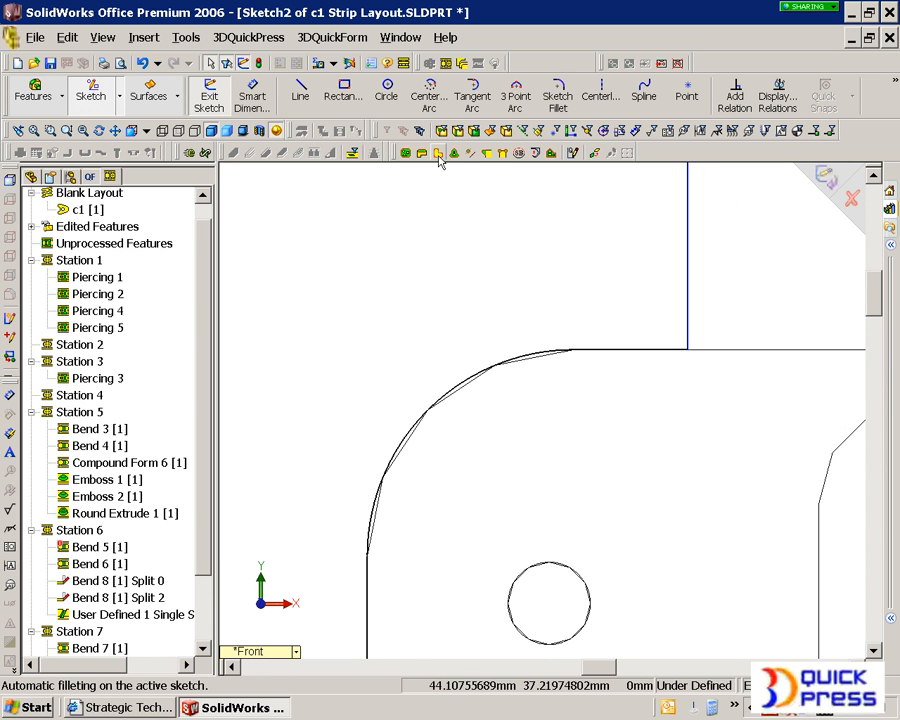
Apply an All Round corner treatment with the .2w x .5l x .17r setting to the notching profile's corner and reposition its width dimension
click(487, 155)
click(112, 272)
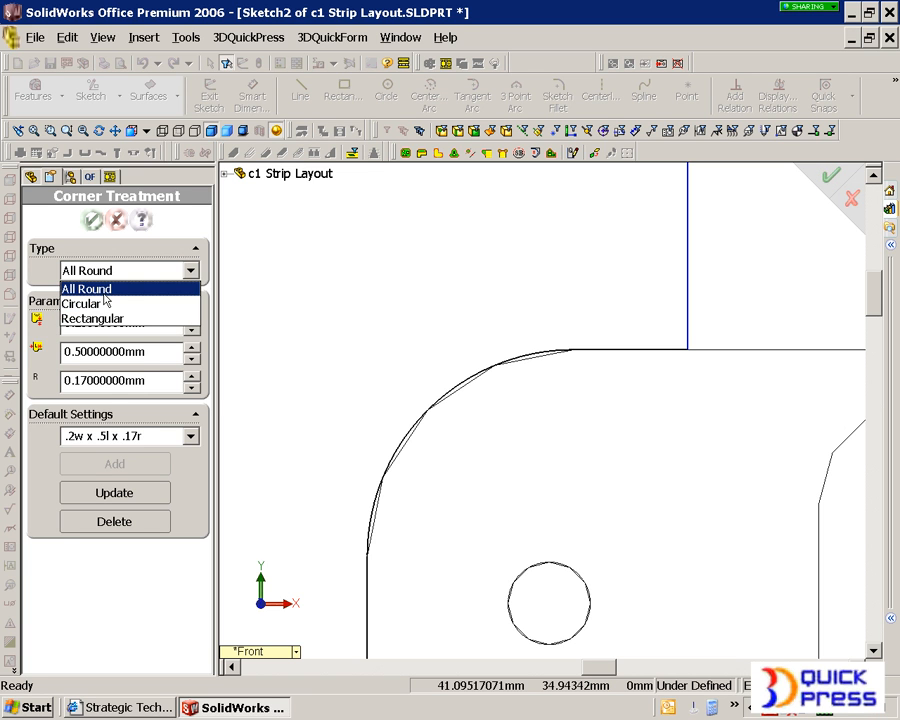
click(104, 291)
click(138, 434)
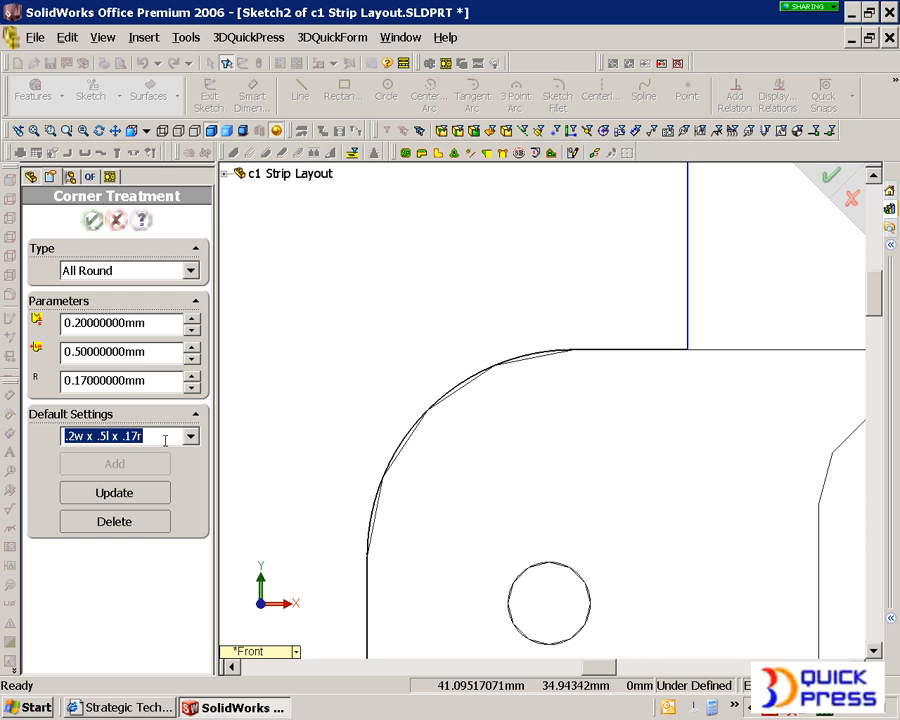
click(687, 322)
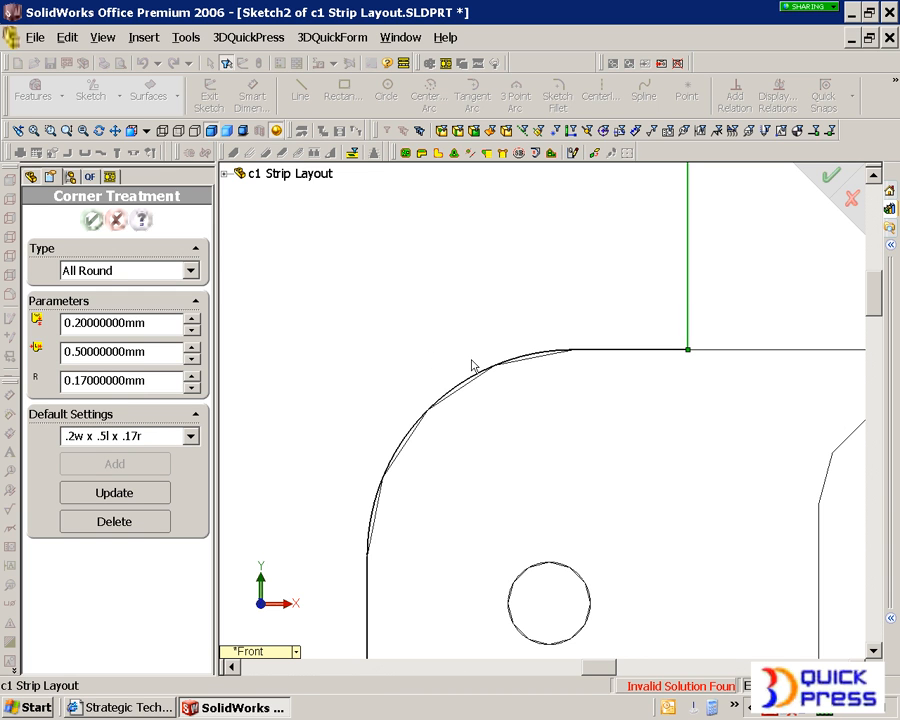
scroll(708, 366, down, 5)
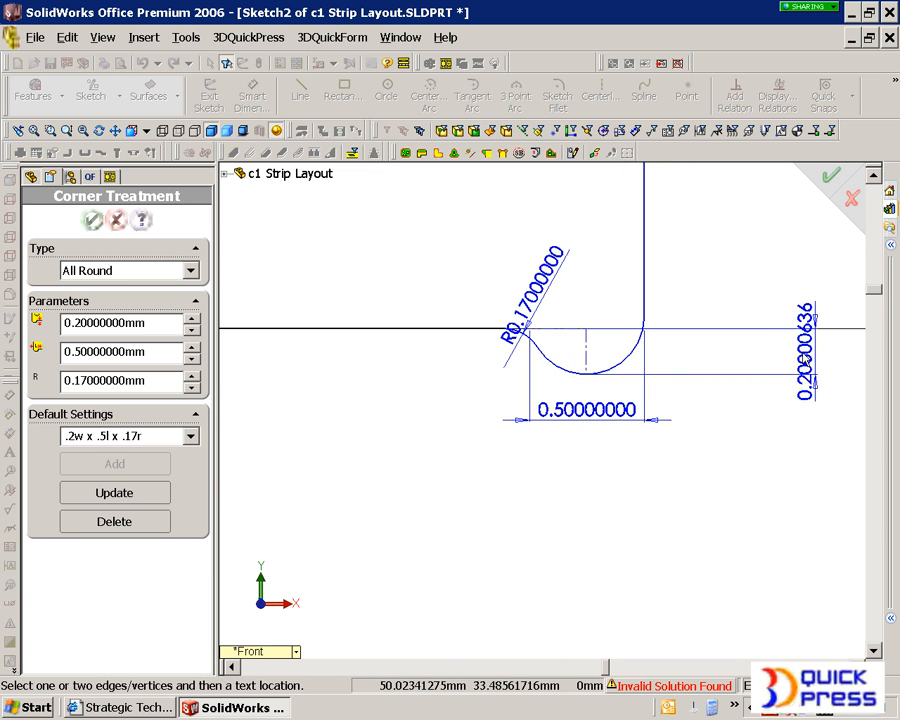
drag(806, 350, 708, 260)
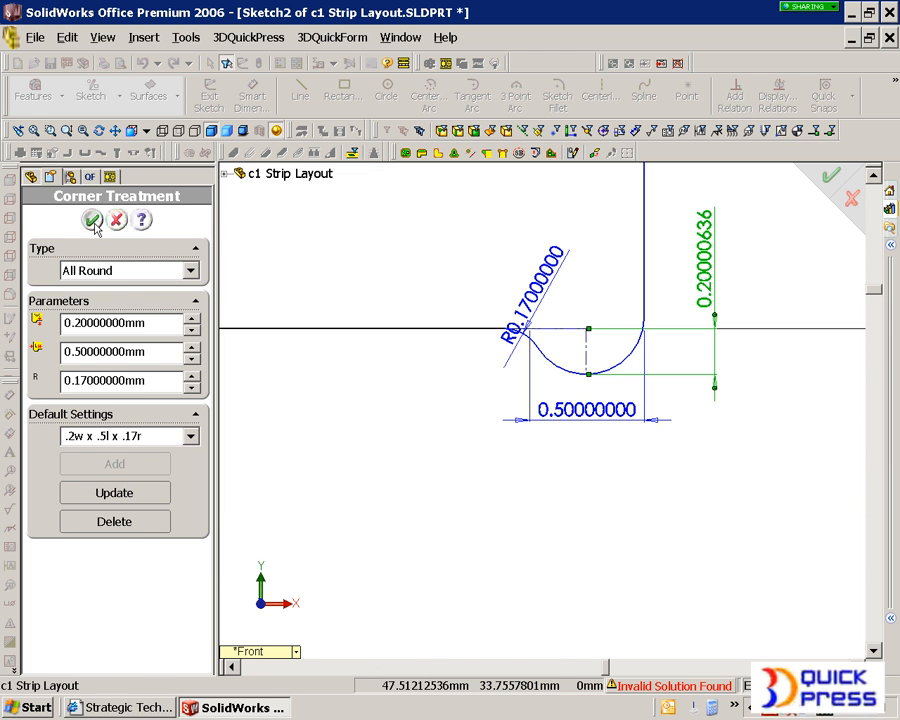
click(92, 221)
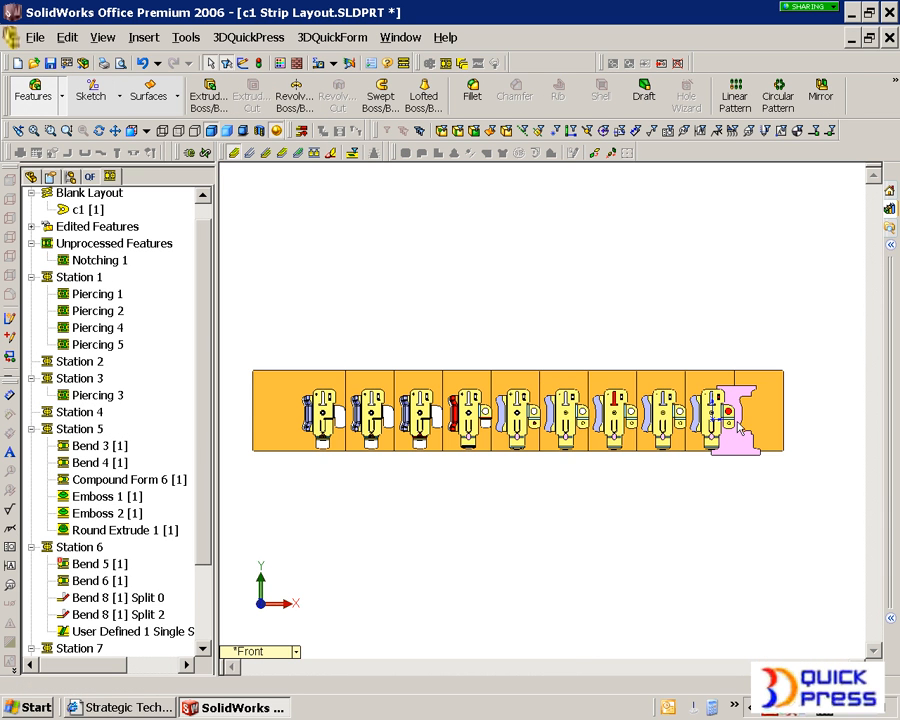
Assign the Notching 1 feature to Station 3 and check the resulting cut along the strip
scroll(740, 428, down, 2)
click(712, 445)
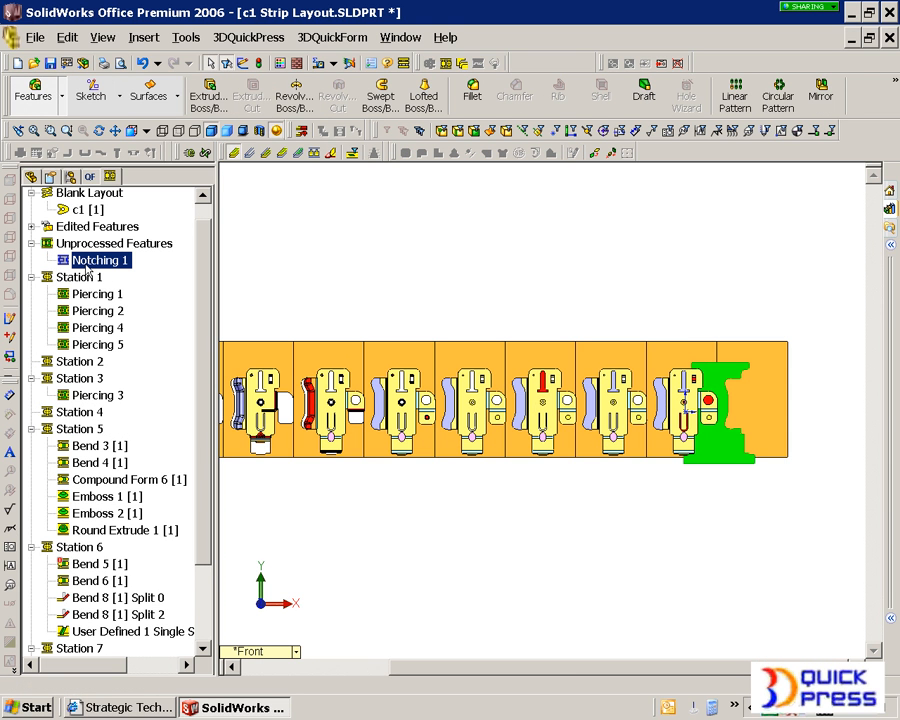
drag(87, 263, 110, 377)
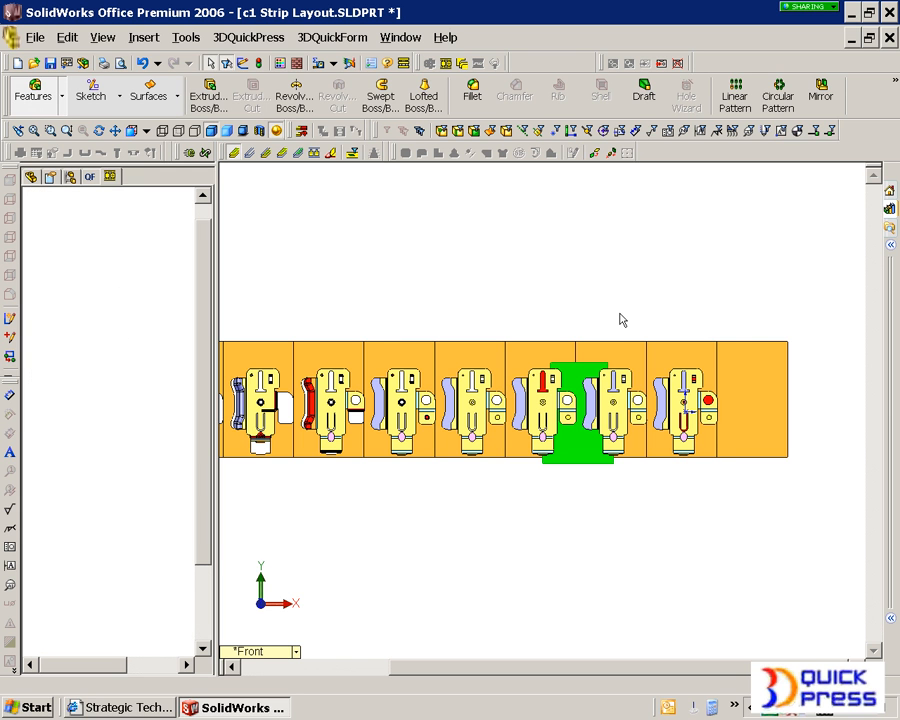
scroll(398, 364, up, 2)
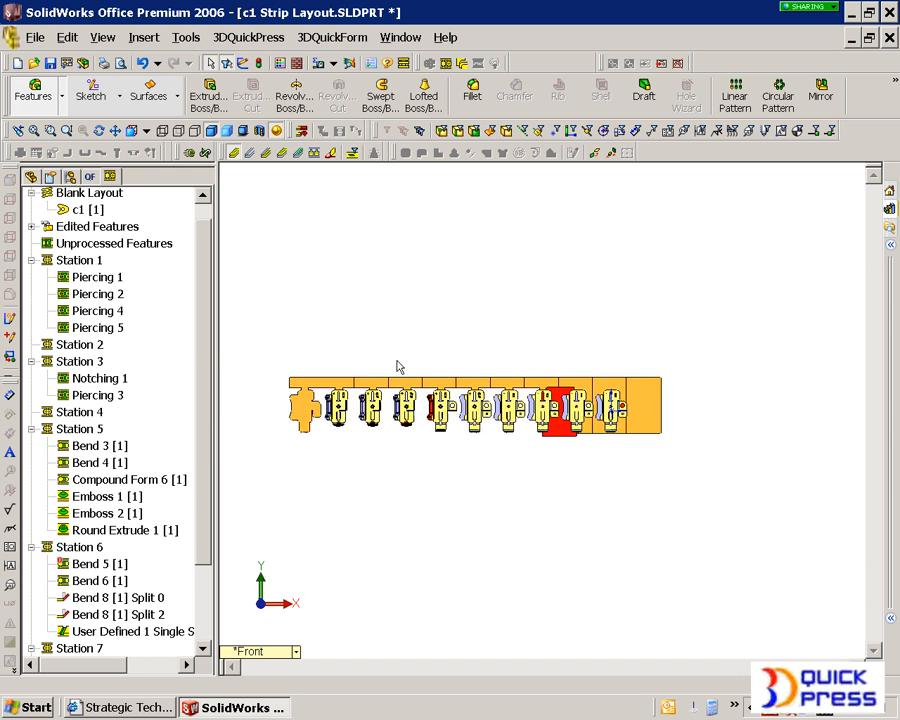
scroll(468, 420, down, 2)
scroll(467, 417, up, 2)
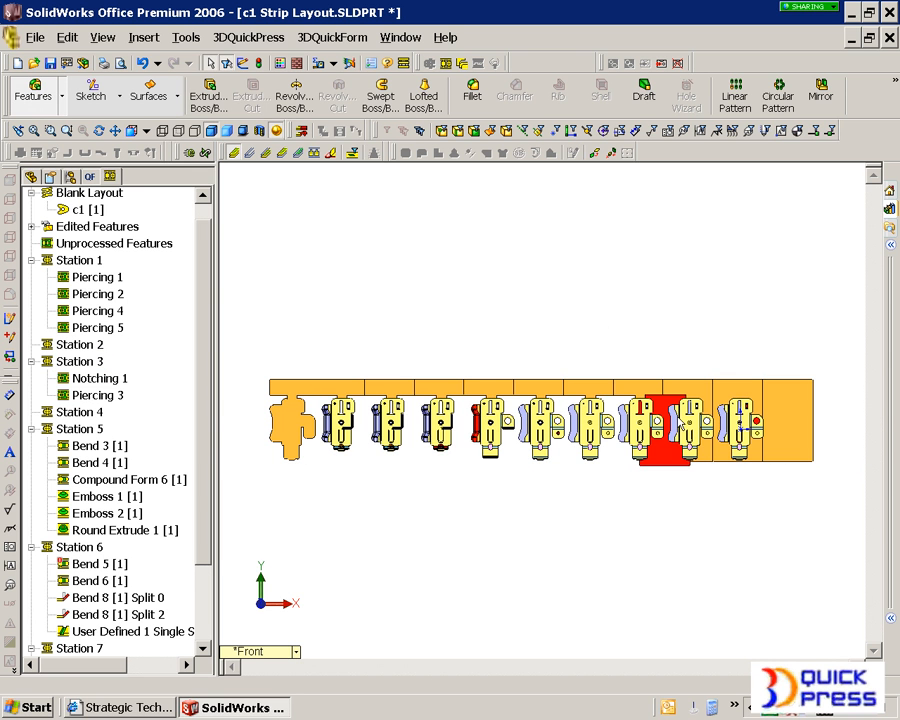
scroll(681, 423, down, 3)
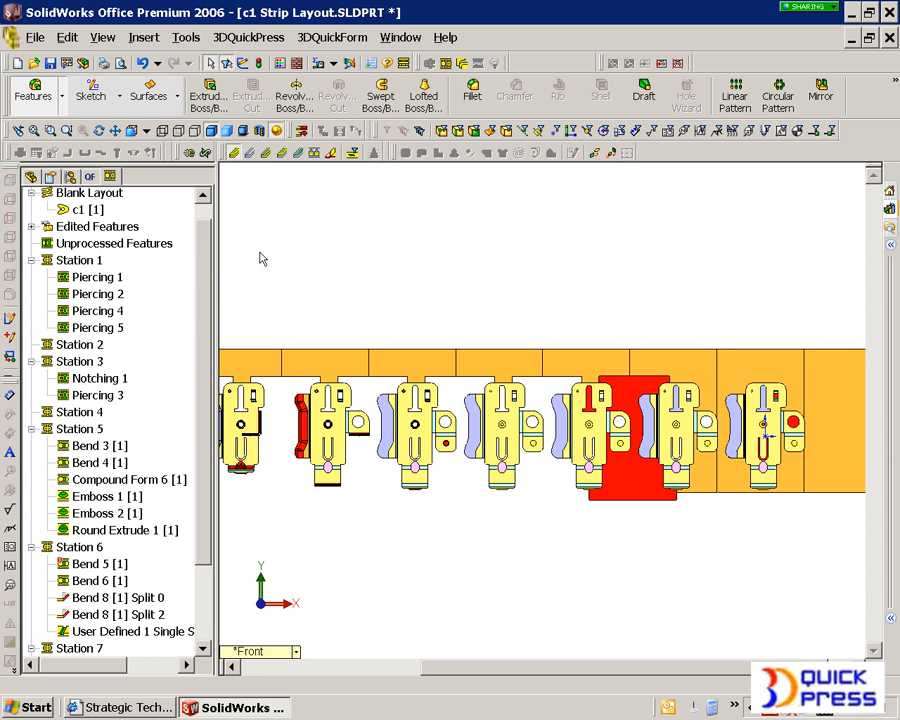
Start a new notching feature sketch from the unprocessed features, enable Create Notch Batch Mode and display the existing notching outline
right_click(120, 250)
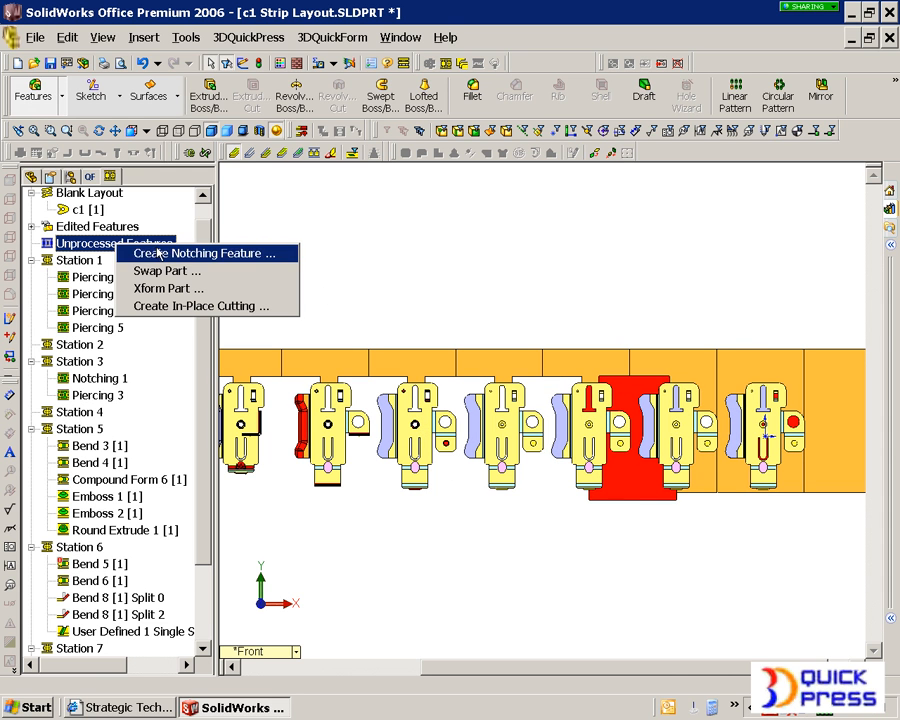
click(126, 254)
right_click(463, 214)
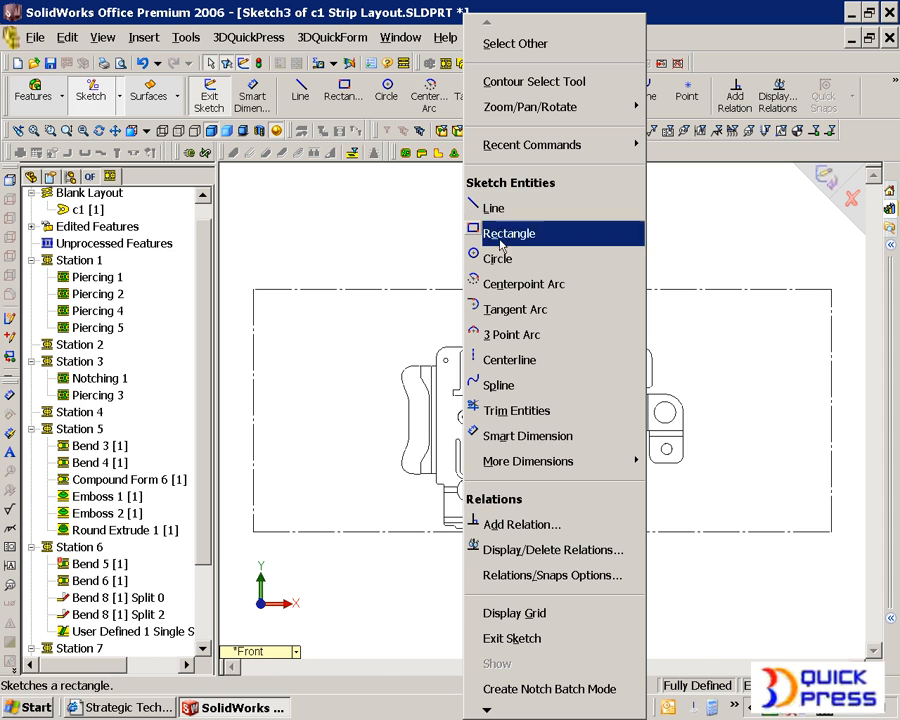
click(543, 704)
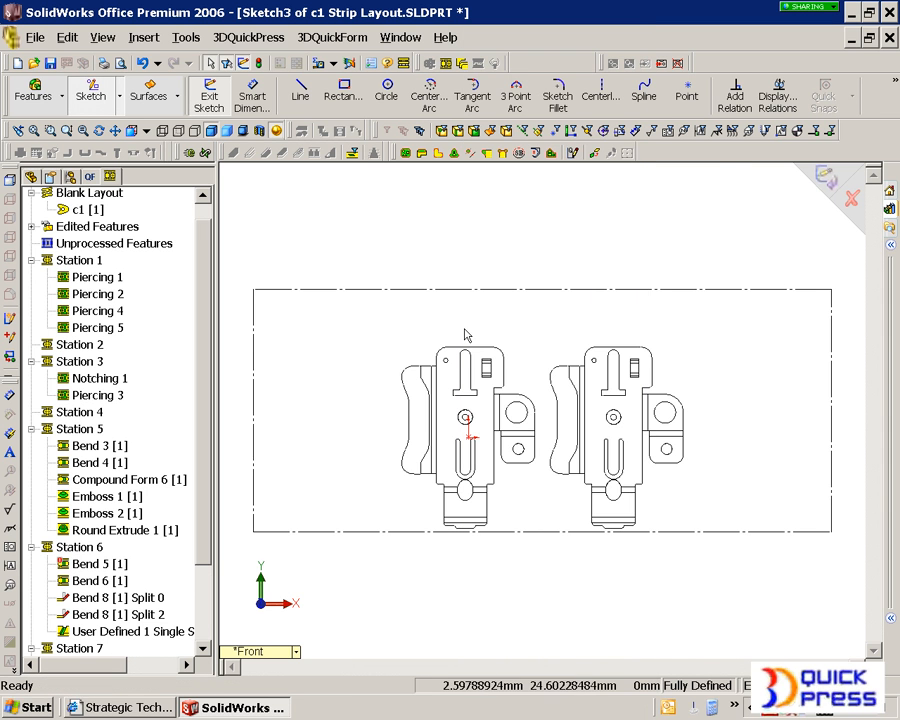
right_click(460, 238)
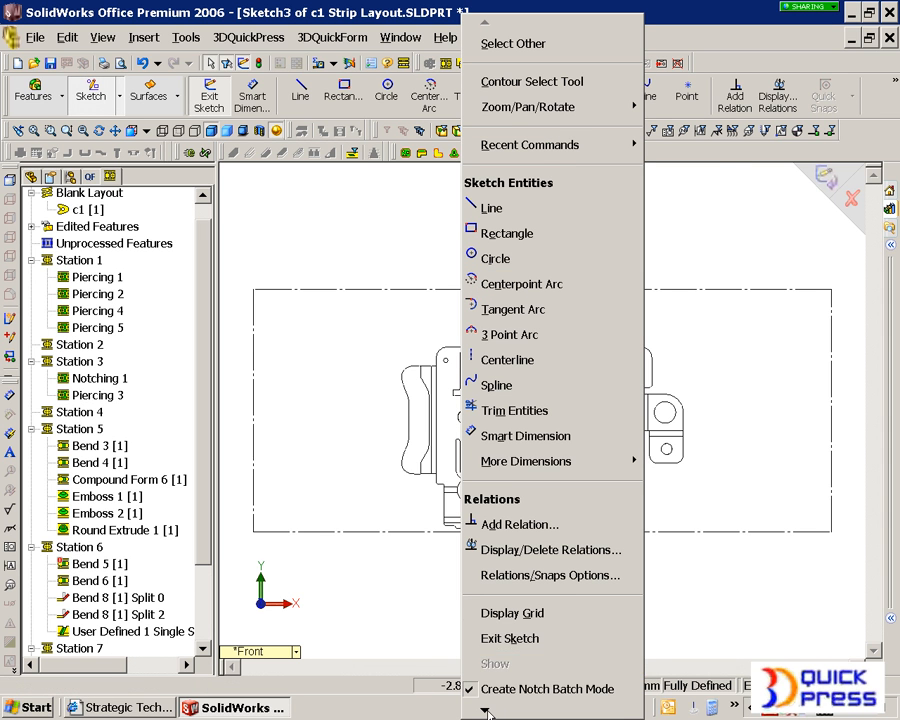
scroll(502, 680, down, 4)
click(505, 651)
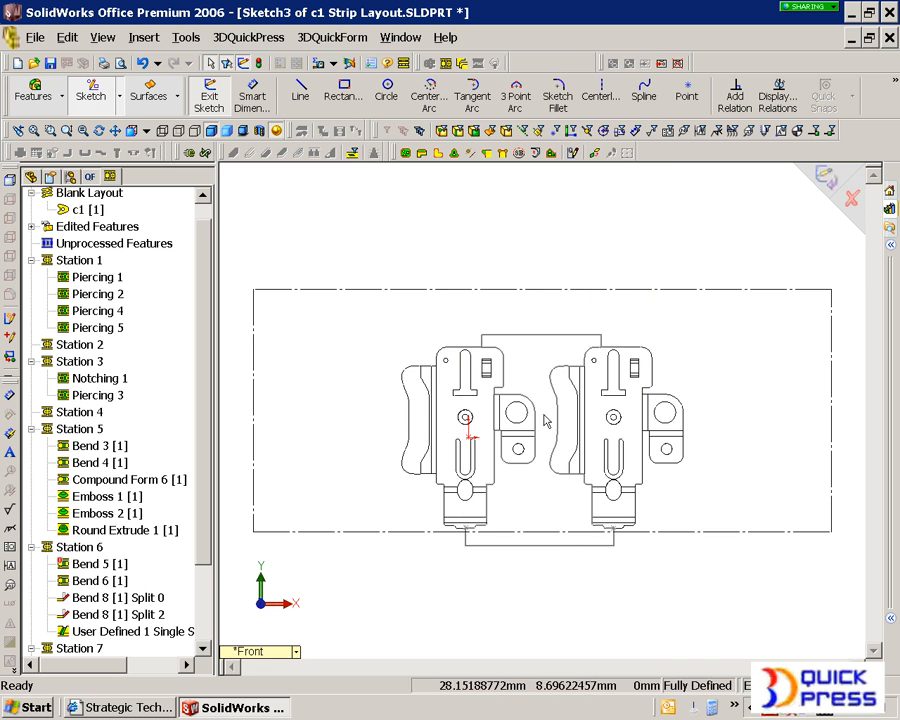
scroll(541, 418, down, 3)
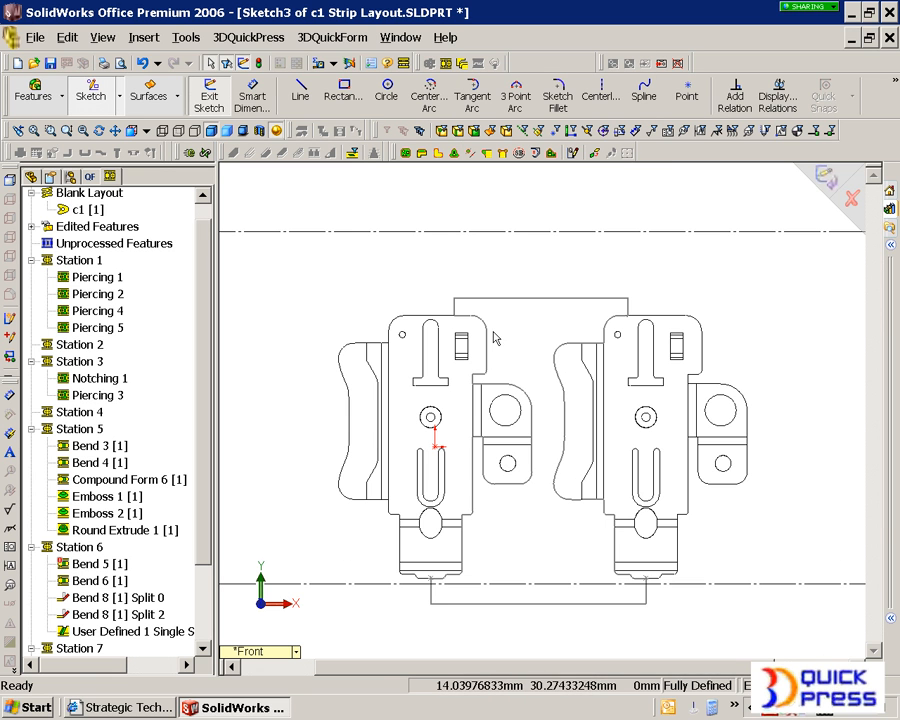
Sketch a rectangular notch across the carrier above the first blank, trim its lower edge to the blank's outer contour and finish the sketch
click(344, 92)
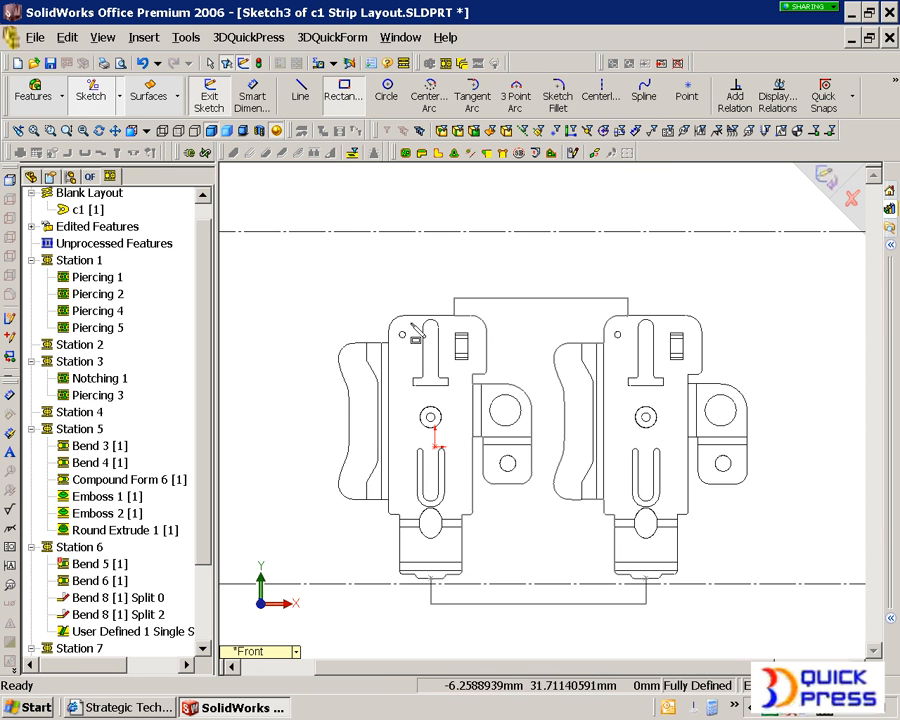
drag(410, 321, 457, 219)
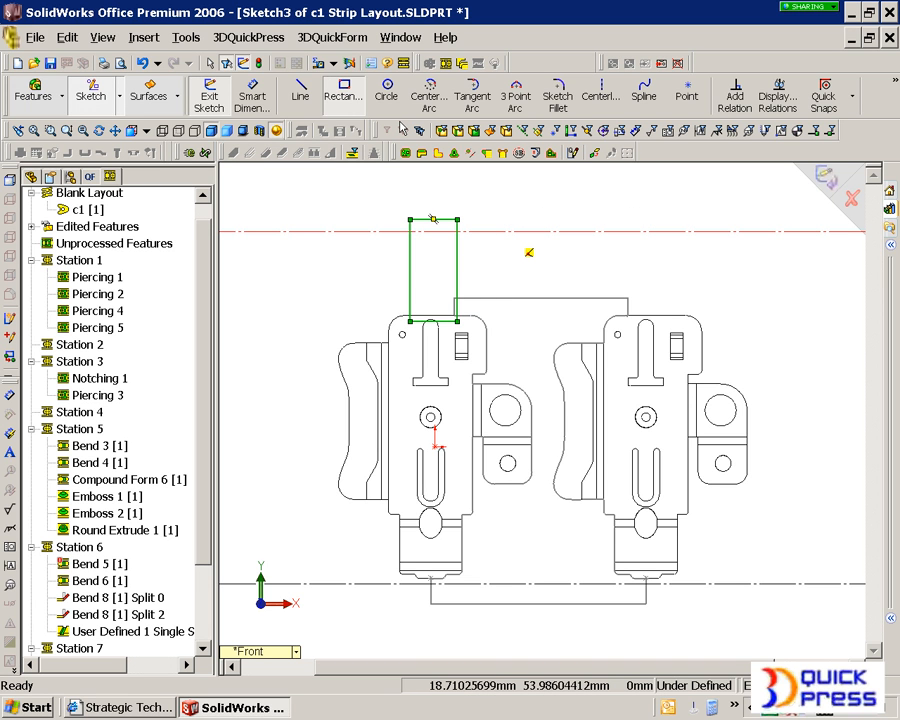
click(572, 152)
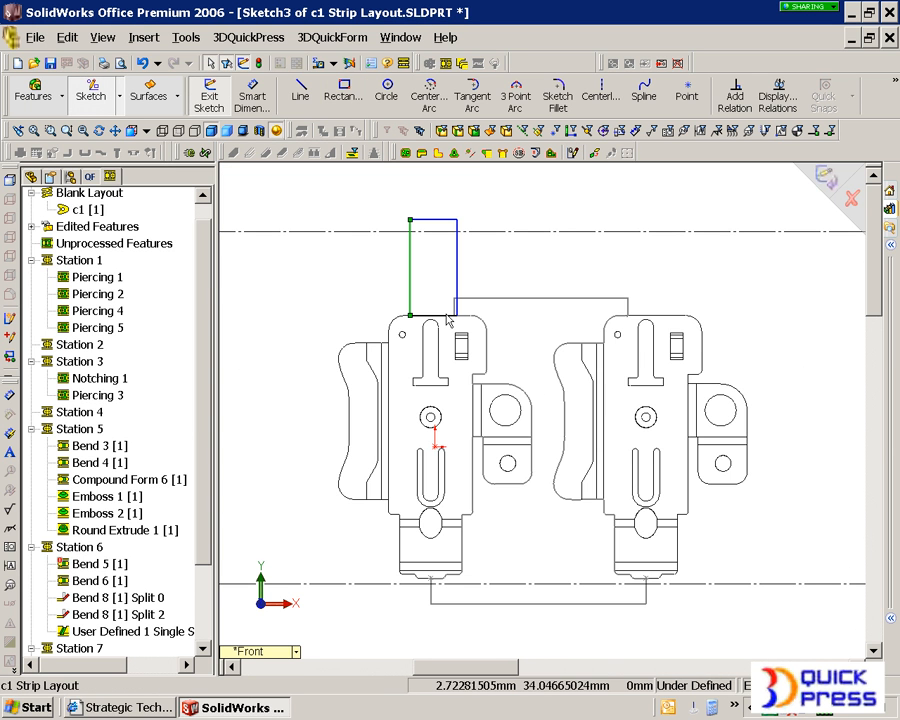
scroll(437, 327, down, 3)
scroll(437, 323, down, 3)
scroll(481, 248, up, 3)
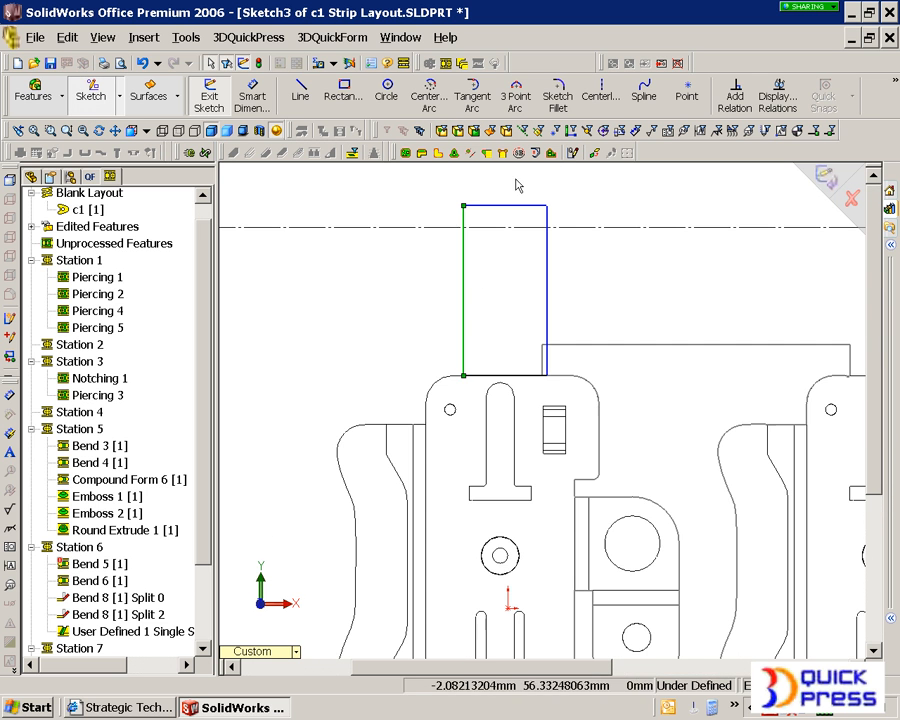
click(517, 177)
scroll(550, 358, down, 1)
click(824, 179)
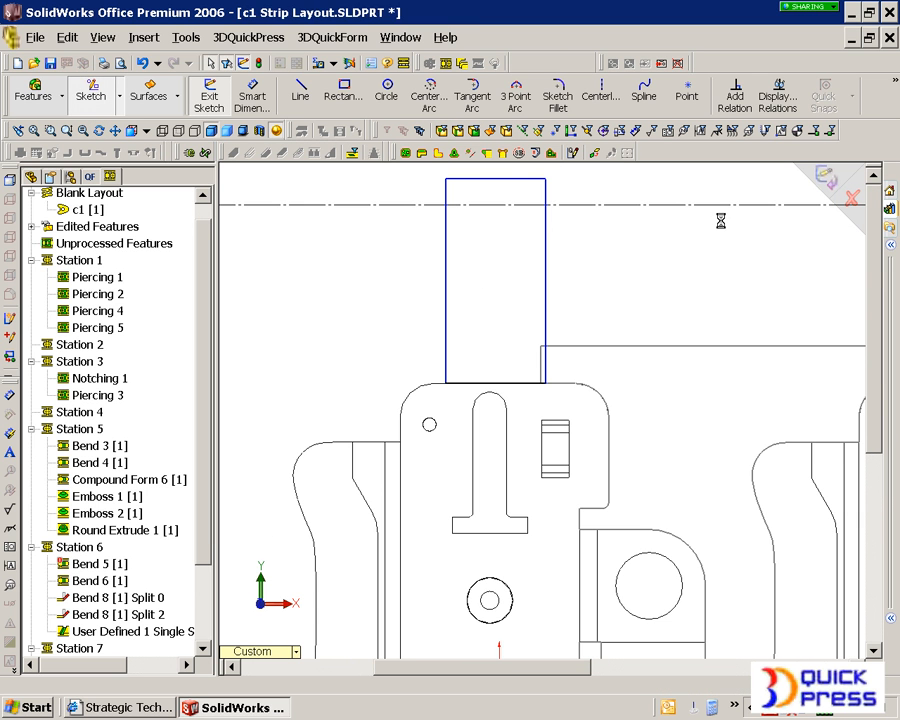
Continue with the next notching feature, sketch a circle of about 3.4 mm radius inside the rectangular notch, and end the notching batch
click(410, 379)
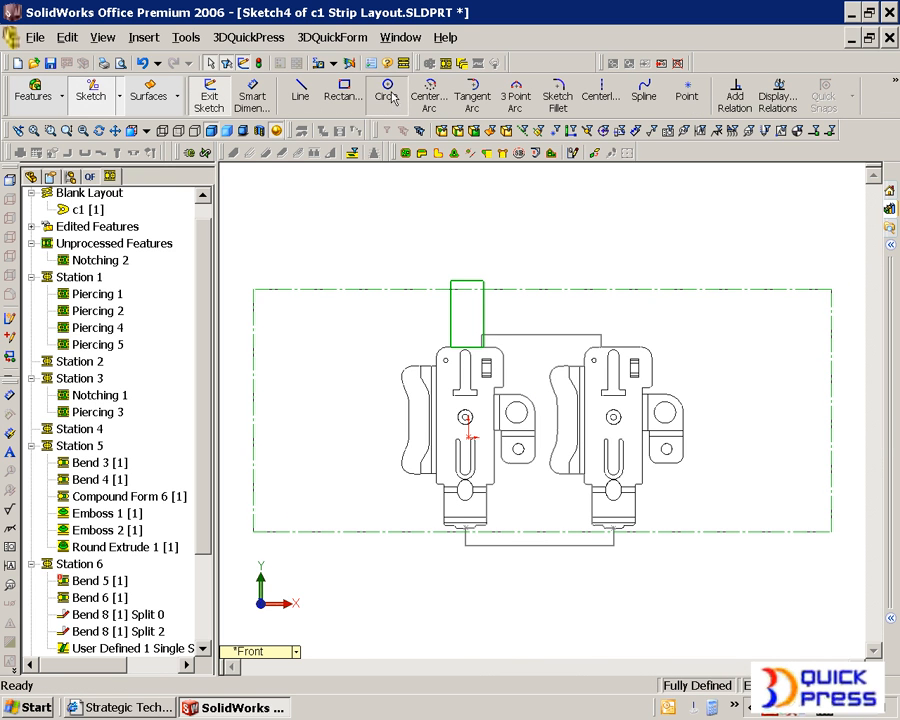
drag(468, 313, 478, 322)
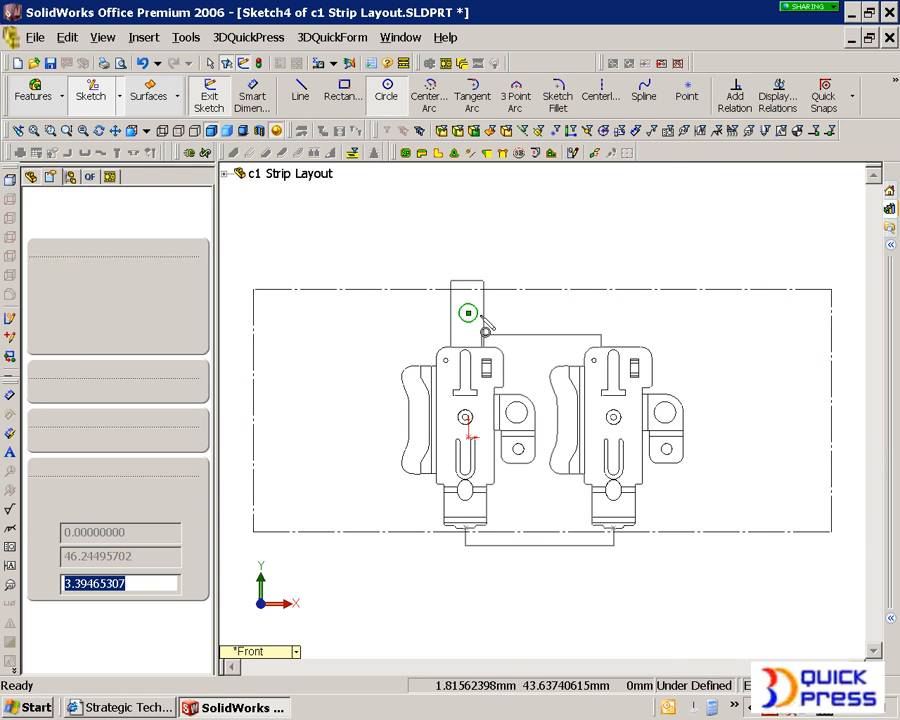
right_click(500, 250)
click(522, 124)
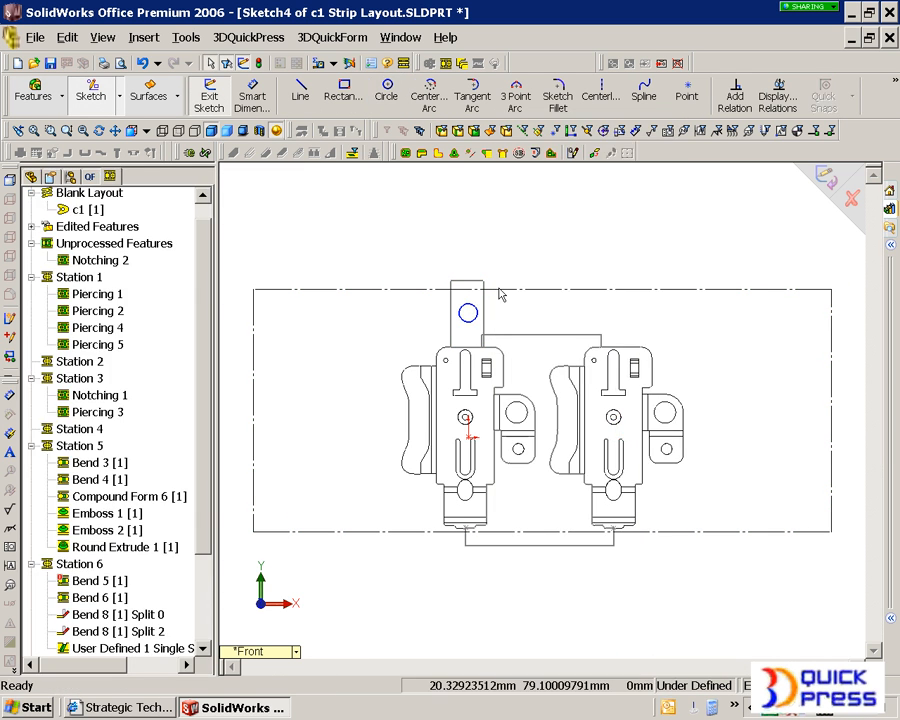
click(830, 172)
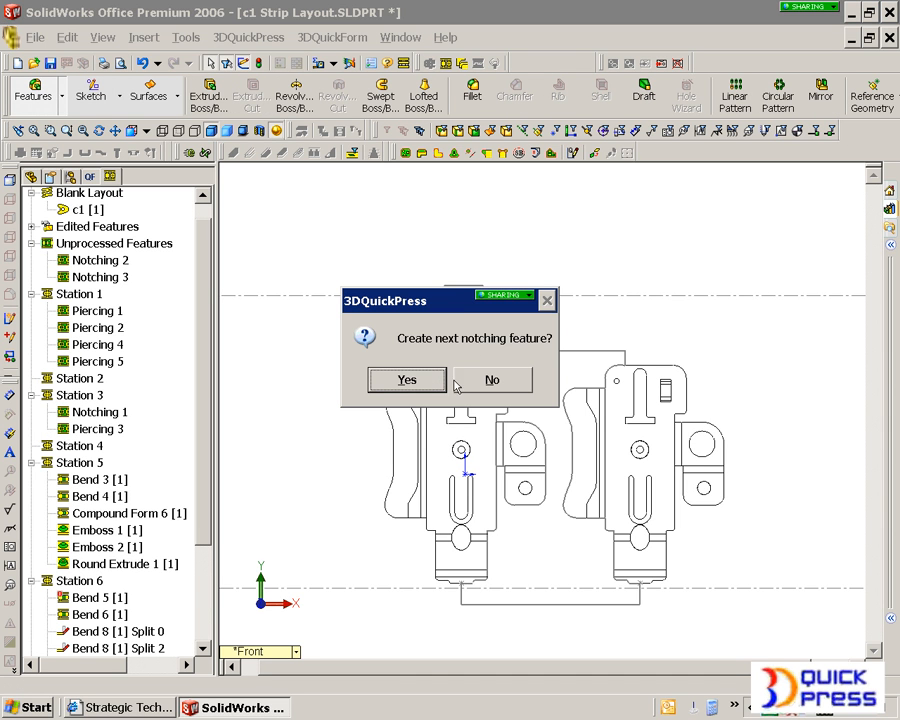
click(488, 380)
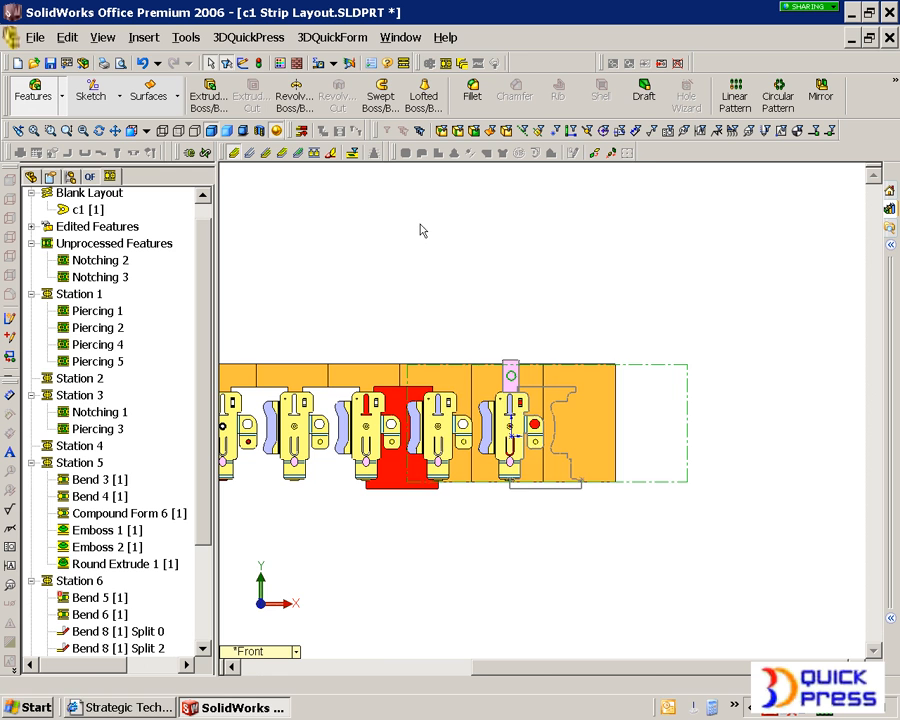
Hide the notching sketch outlines displayed over the strip layout
right_click(422, 227)
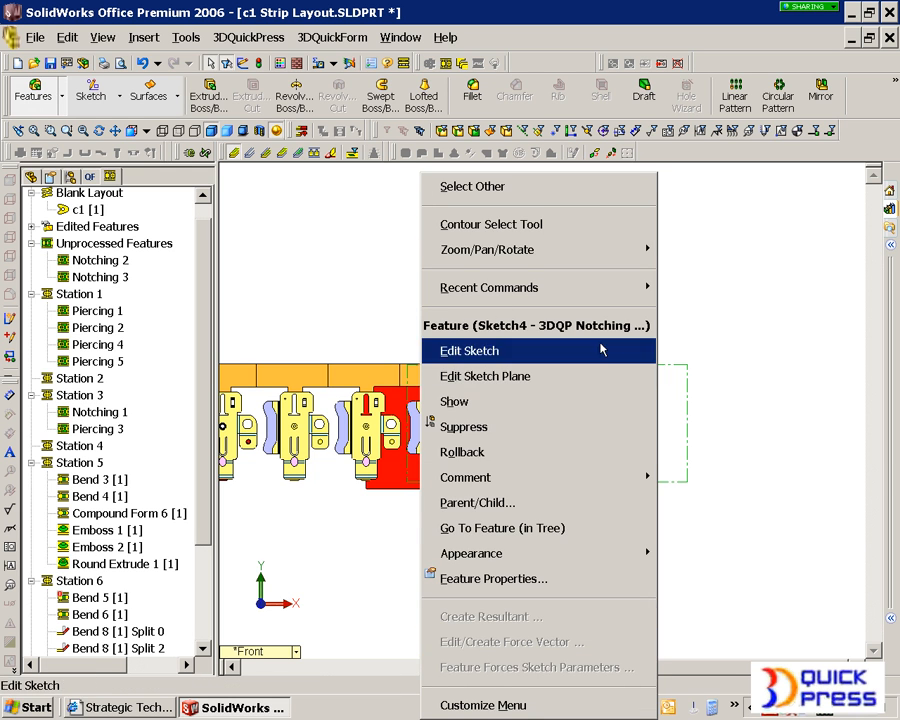
key(Escape)
right_click(443, 250)
click(495, 617)
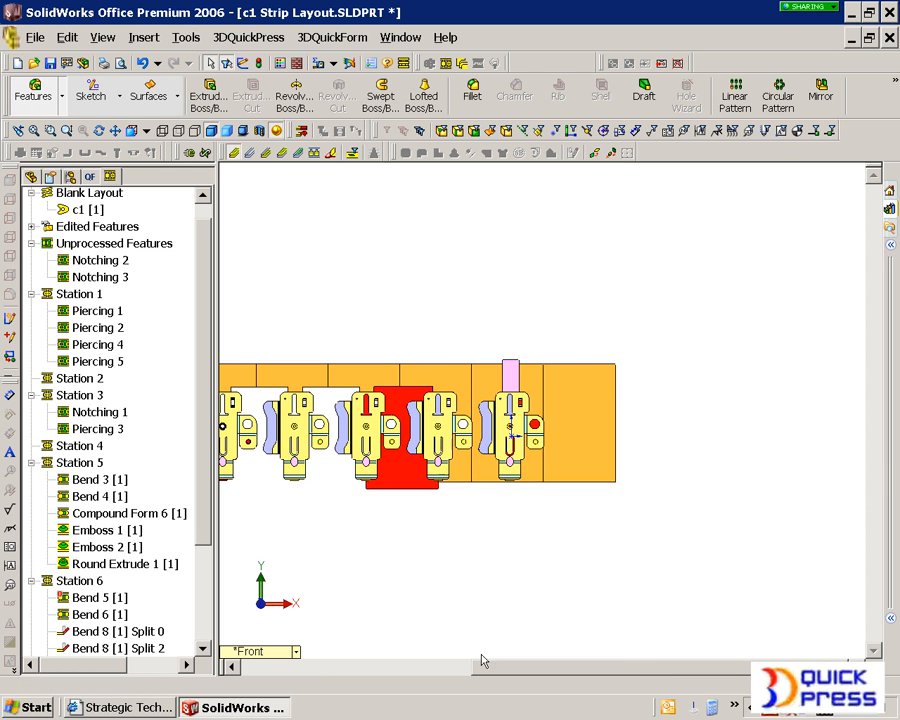
Apply the Notching 2 feature to station 9 and check the cut-off at the strip's end
scroll(424, 462, up, 4)
scroll(368, 445, down, 5)
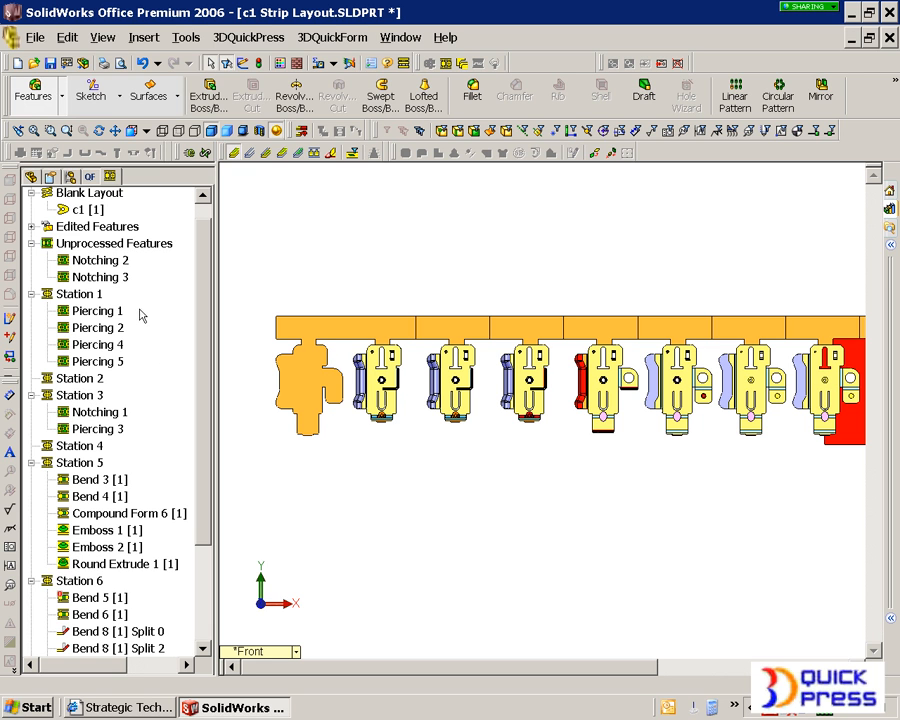
click(87, 262)
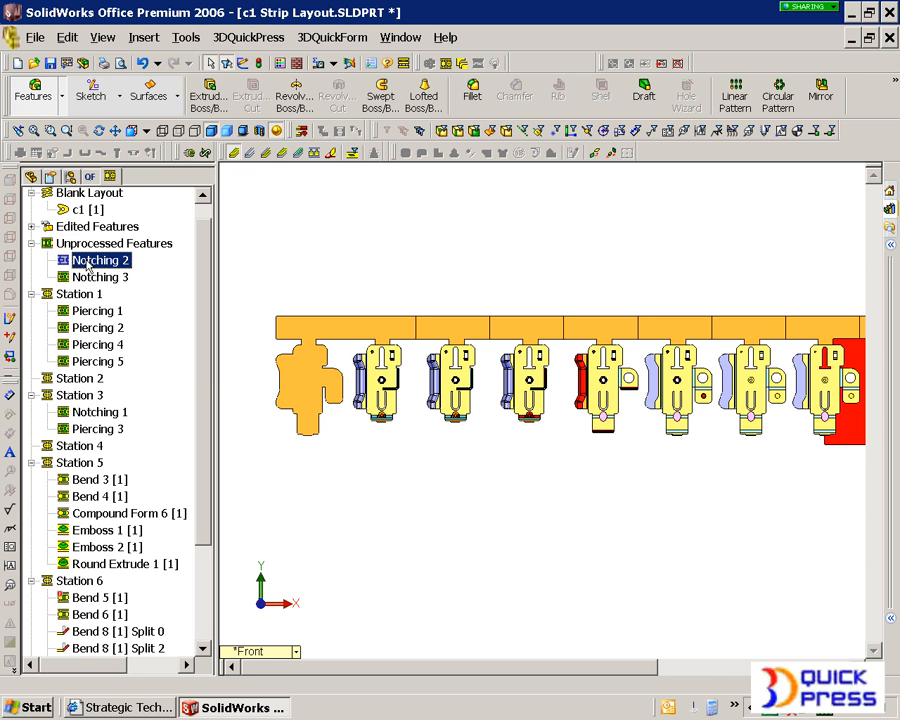
right_click(87, 262)
click(133, 268)
click(306, 386)
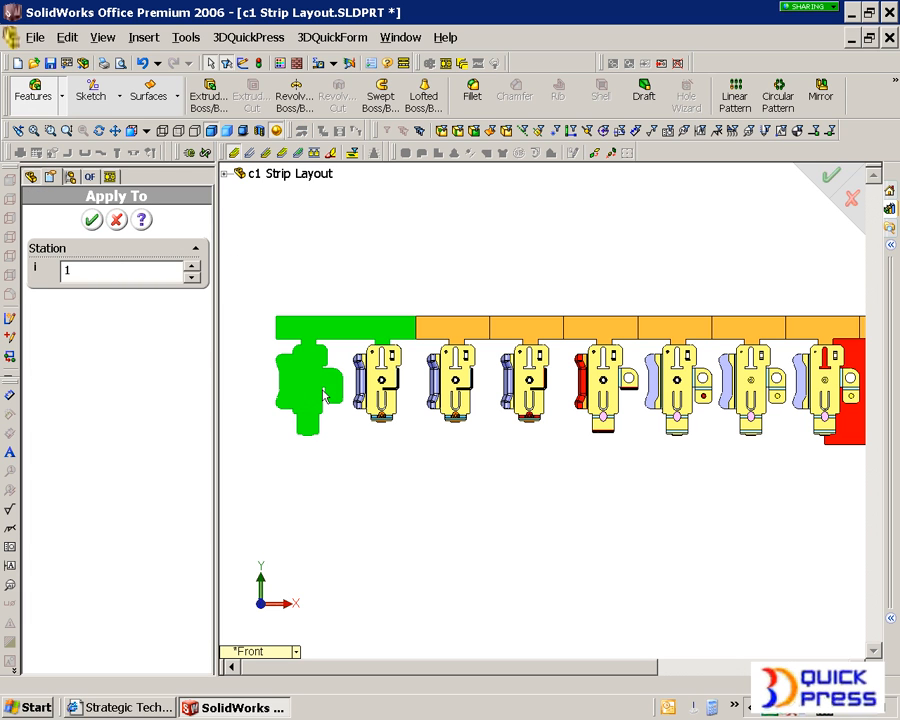
click(403, 394)
click(388, 394)
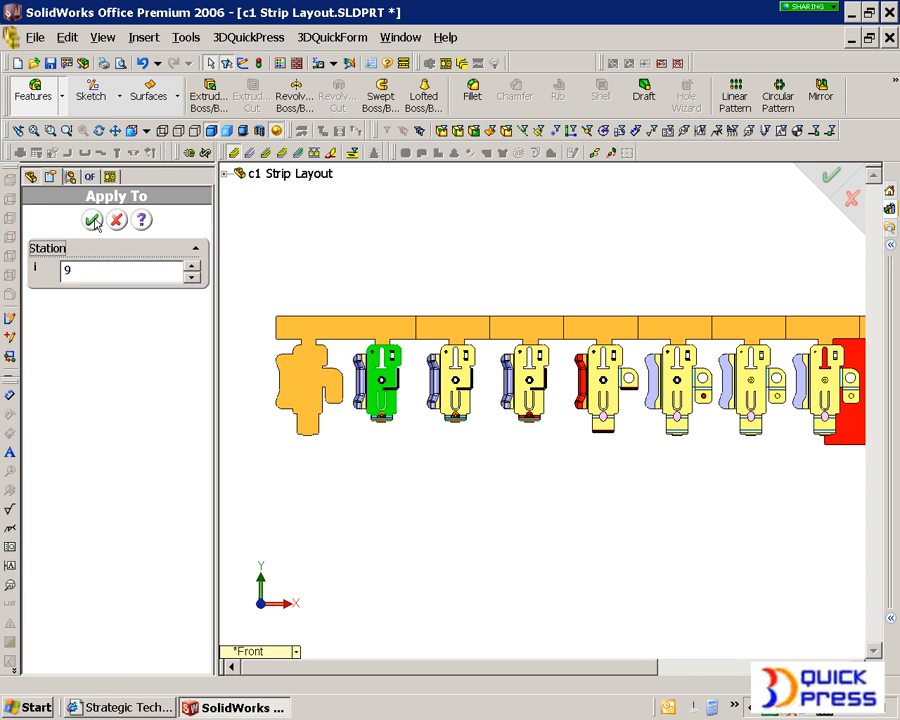
click(94, 222)
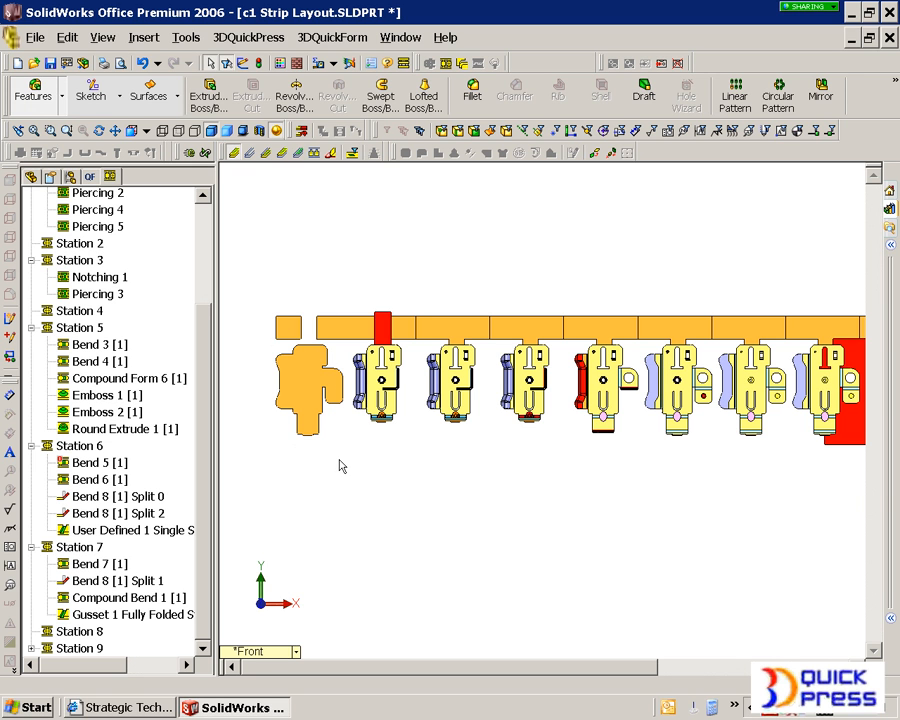
scroll(612, 500, up, 5)
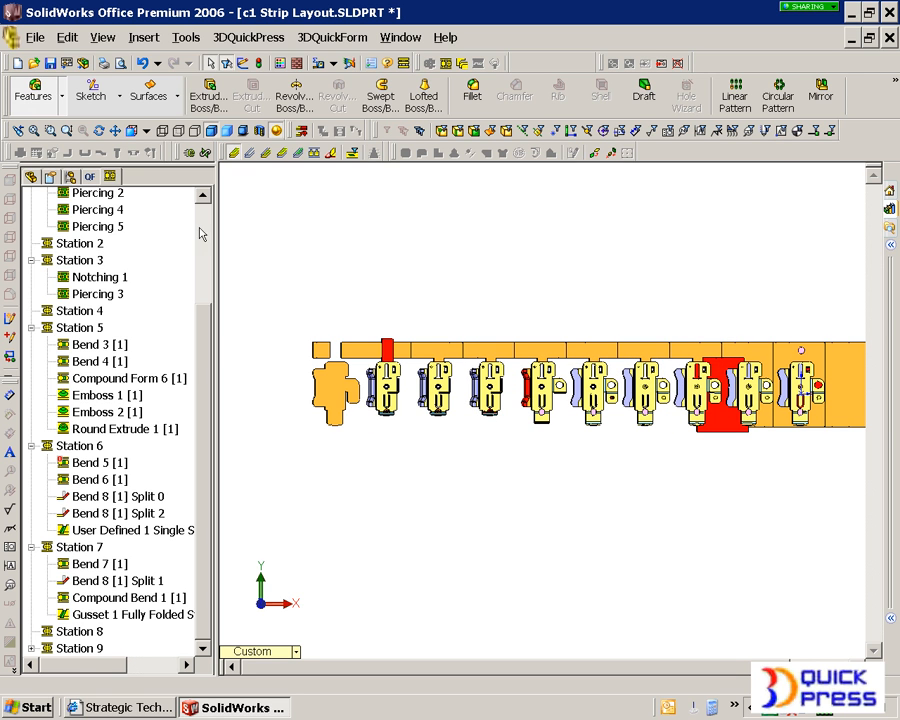
Assign the Notching 3 feature to station 1 and check the round pilot hole it cuts along the carrier
drag(199, 233, 142, 150)
mouse_move(104, 283)
mouse_down()
mouse_move(120, 300)
mouse_move(90, 297)
mouse_up()
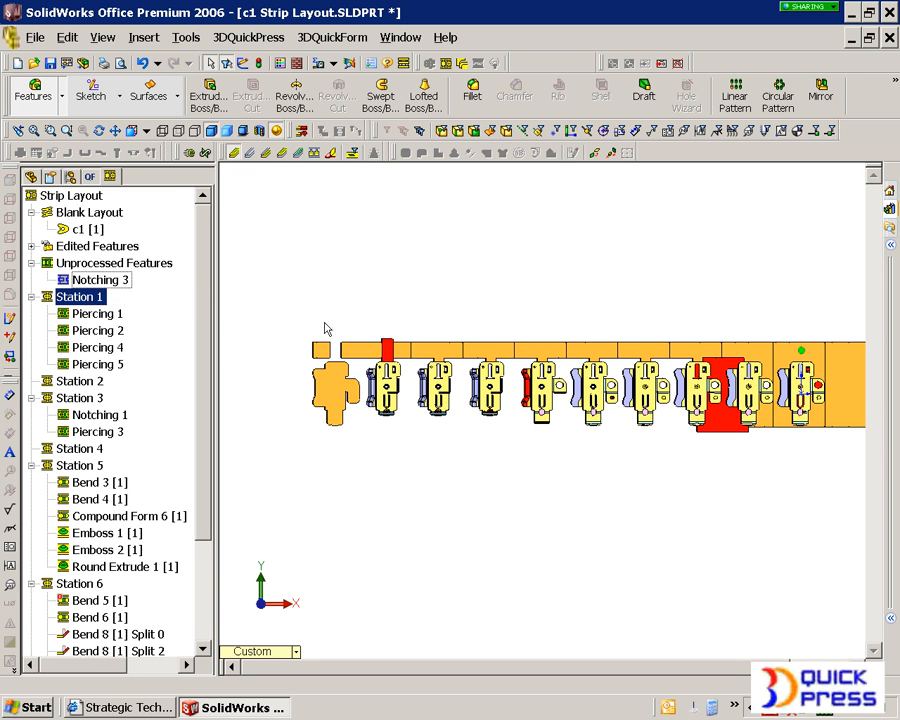
click(796, 317)
scroll(791, 354, down, 1)
scroll(740, 375, down, 3)
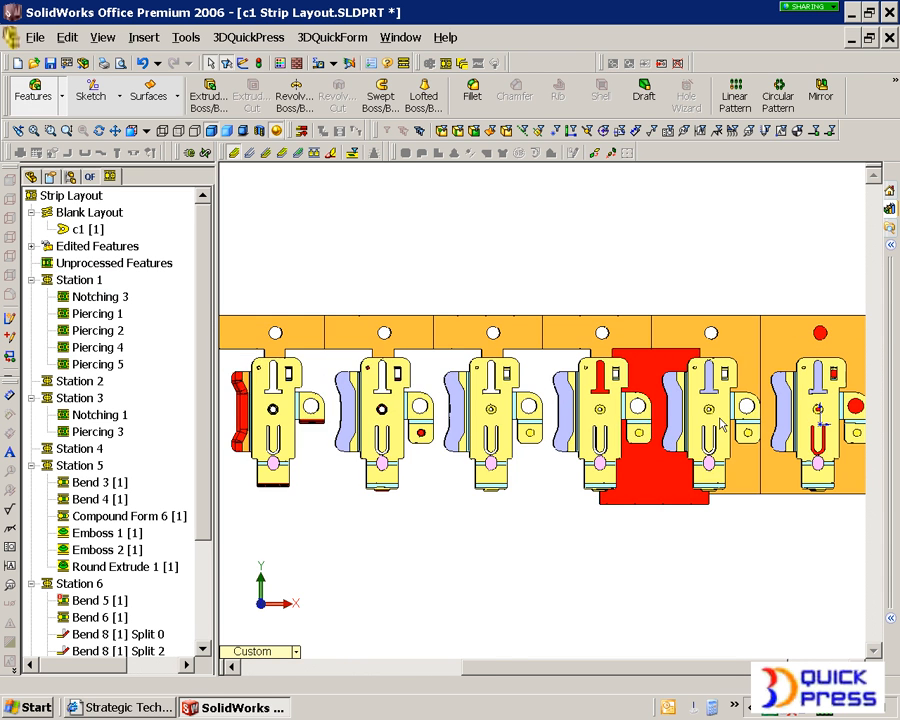
middle_drag(740, 375, 674, 403)
scroll(497, 355, up, 2)
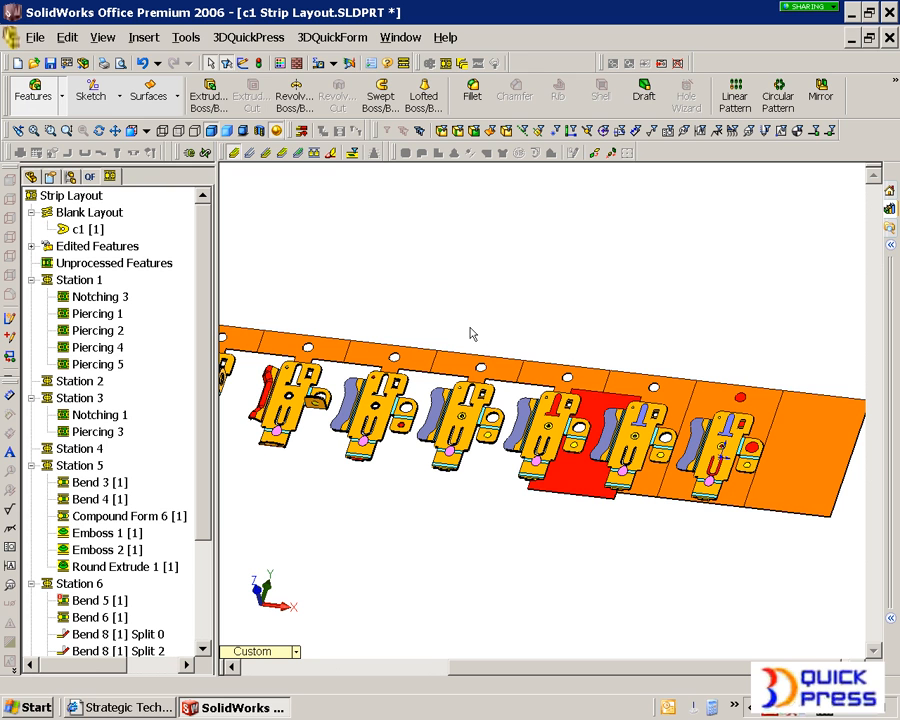
Turn on the center of force indicator for the strip layout and inspect it around the notched stations
click(226, 38)
mouse_move(330, 90)
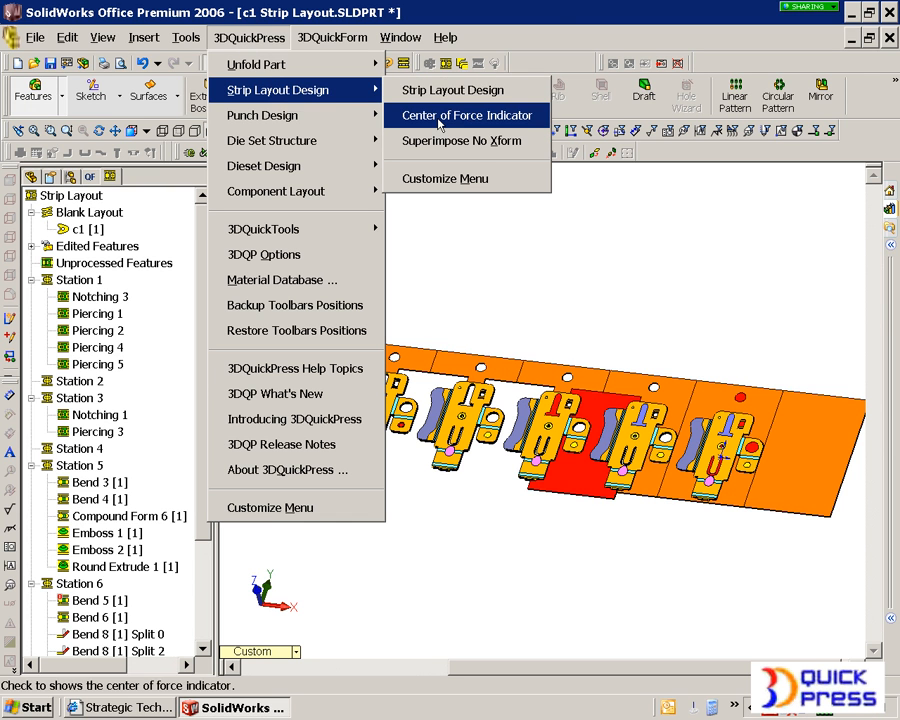
click(412, 113)
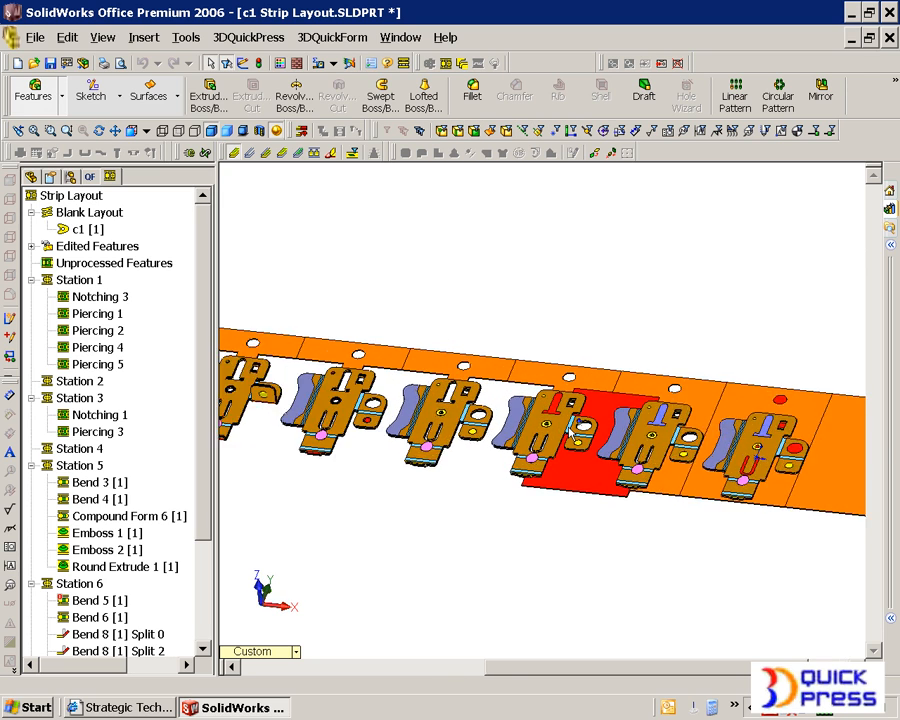
scroll(571, 432, down, 6)
scroll(551, 410, up, 6)
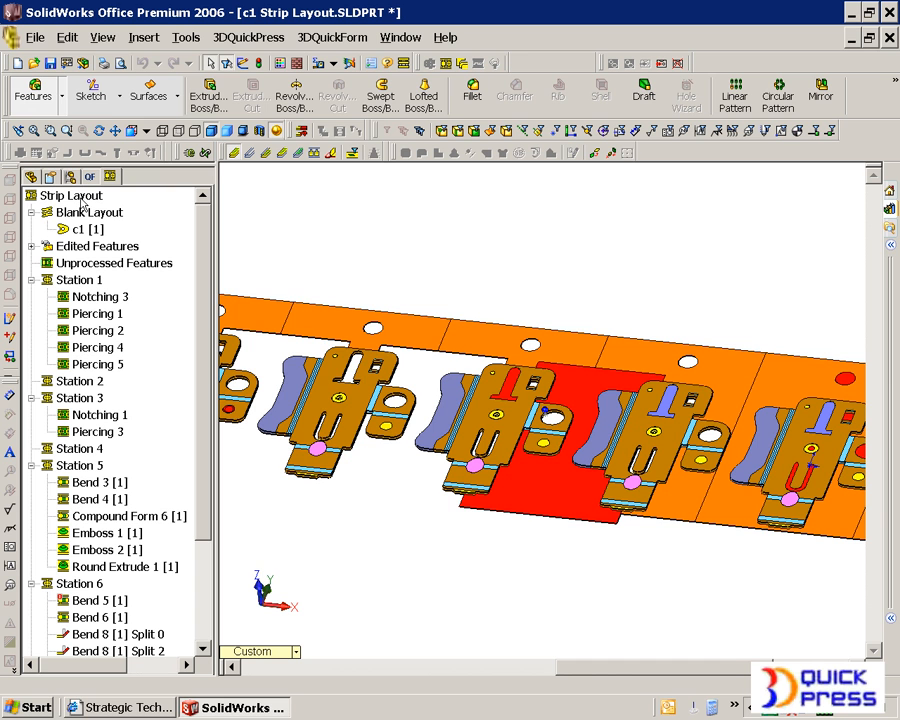
scroll(338, 422, up, 3)
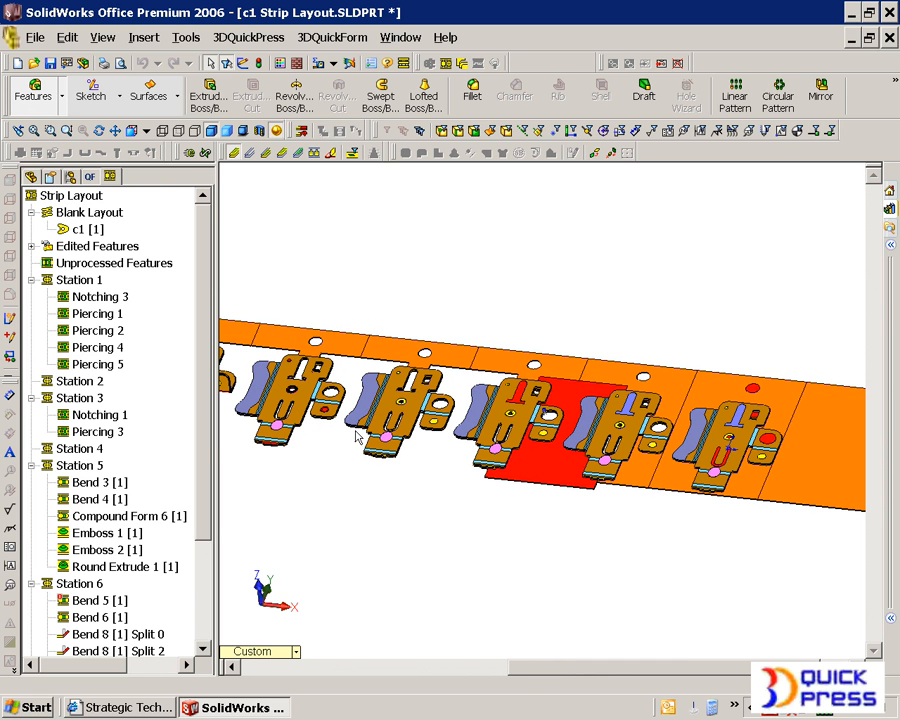
Start a sketch on the Front Plane and draw a rectangle enclosing the first three stations of the strip
click(31, 176)
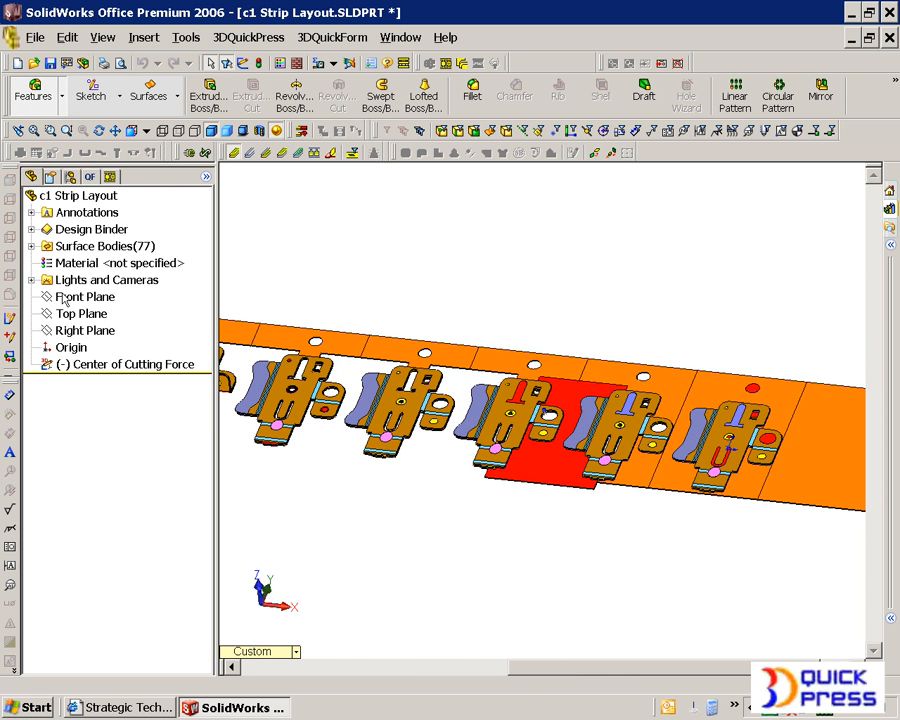
right_click(86, 300)
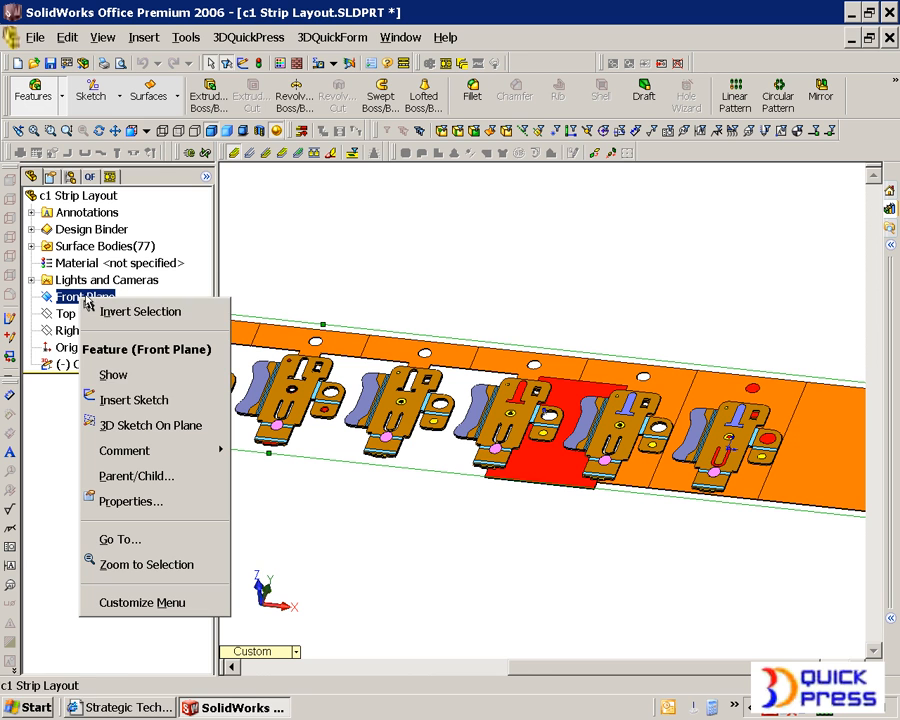
click(145, 400)
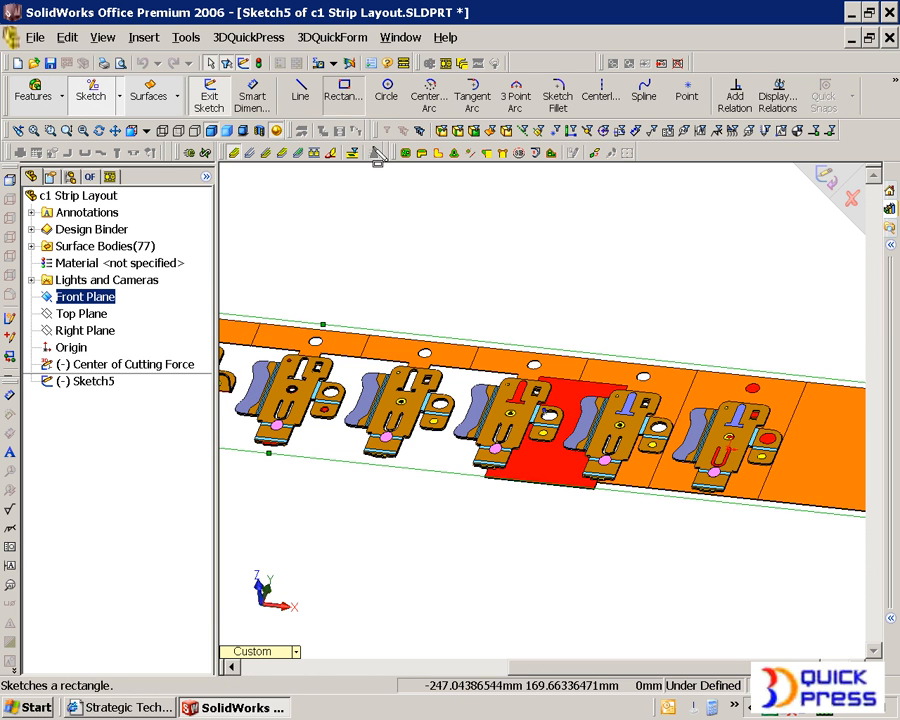
click(343, 92)
click(462, 316)
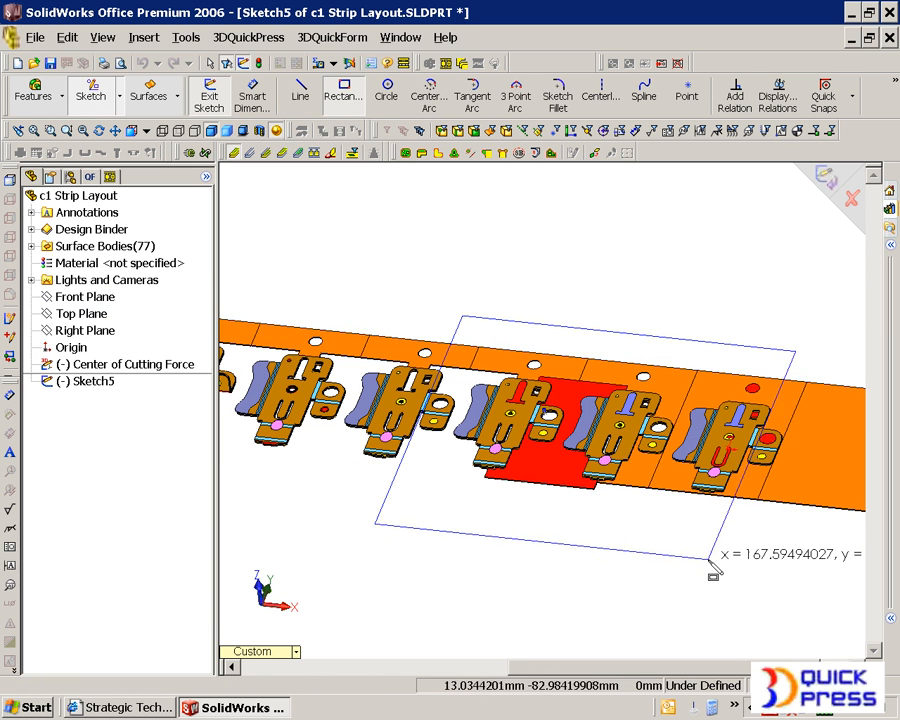
click(735, 548)
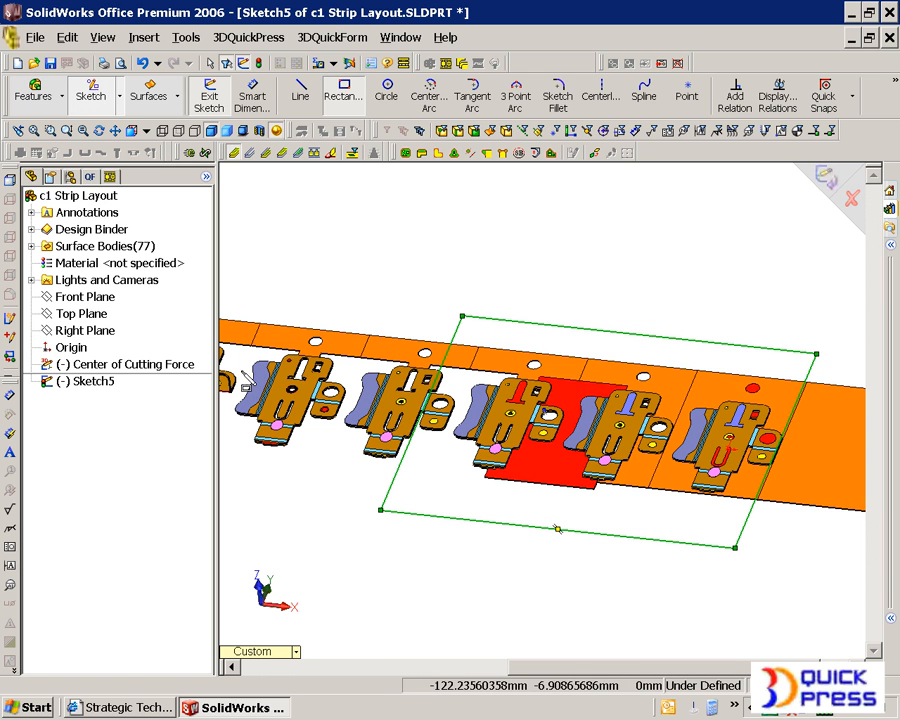
click(110, 177)
right_click(92, 197)
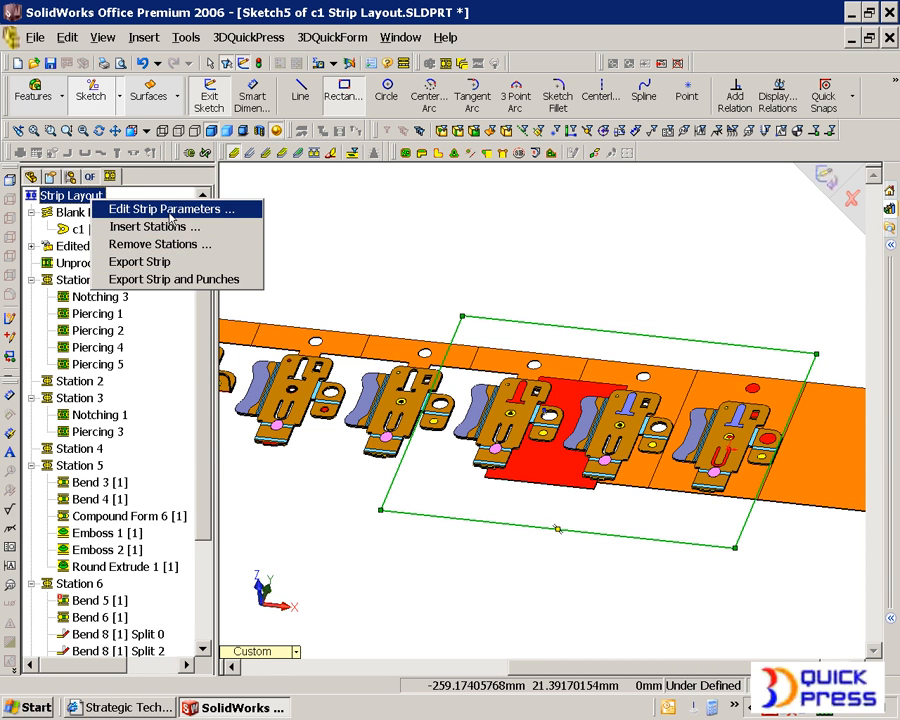
click(323, 230)
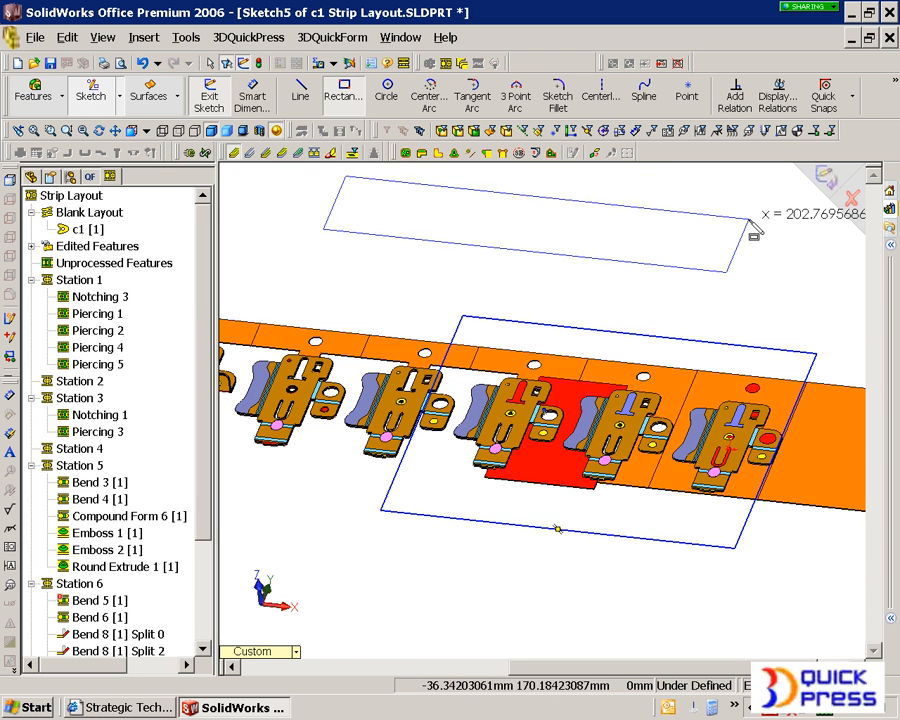
click(766, 226)
key(Delete)
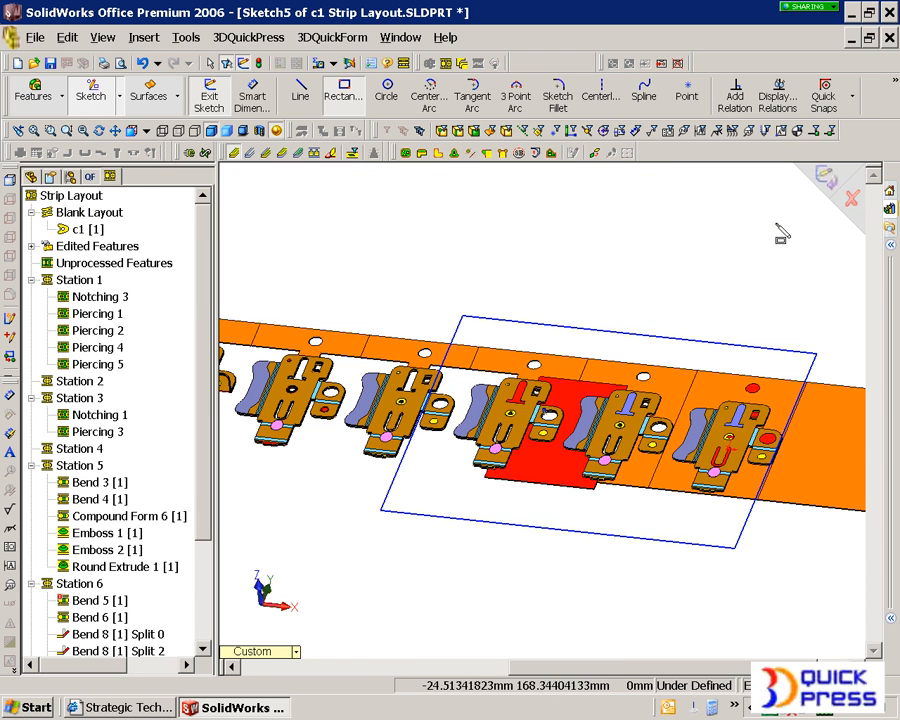
Finish the sketch and create feature force vectors bounded by Sketch5, with cutting forces, bending forces and a resultant sketch
click(825, 178)
right_click(75, 197)
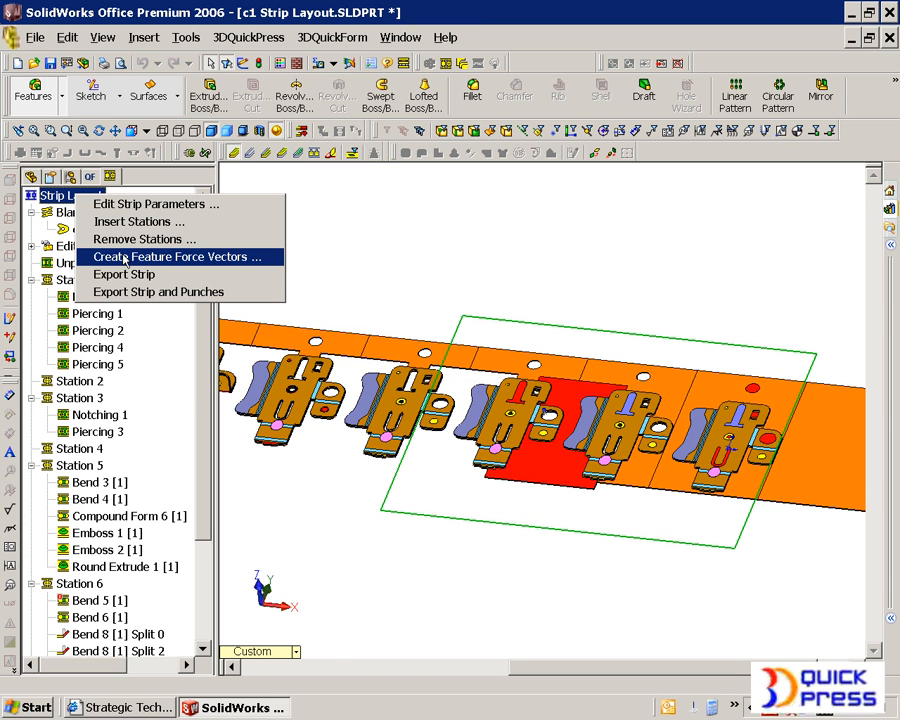
click(125, 260)
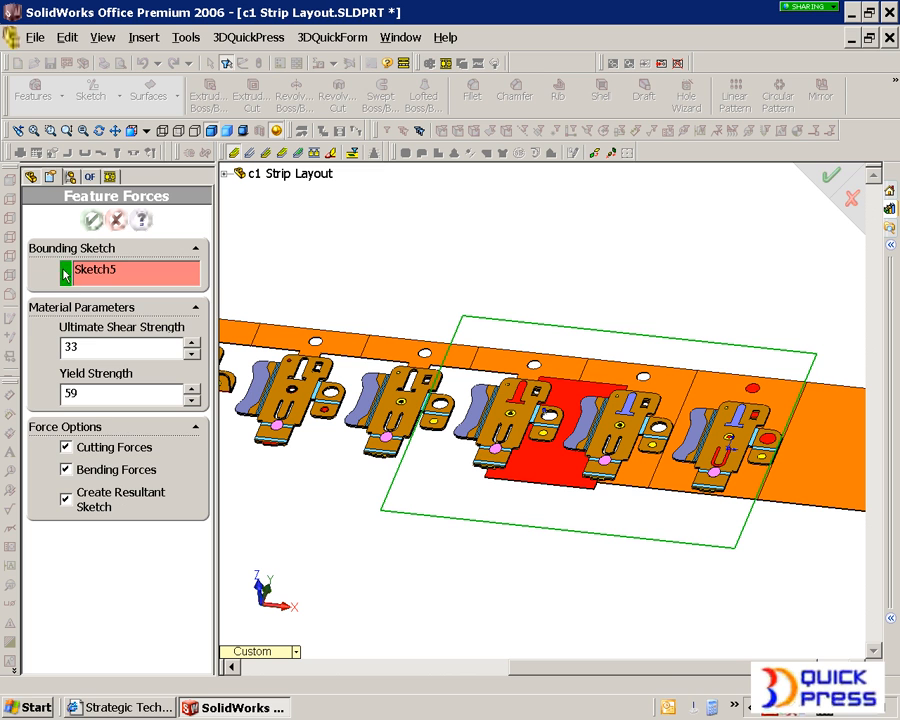
click(96, 220)
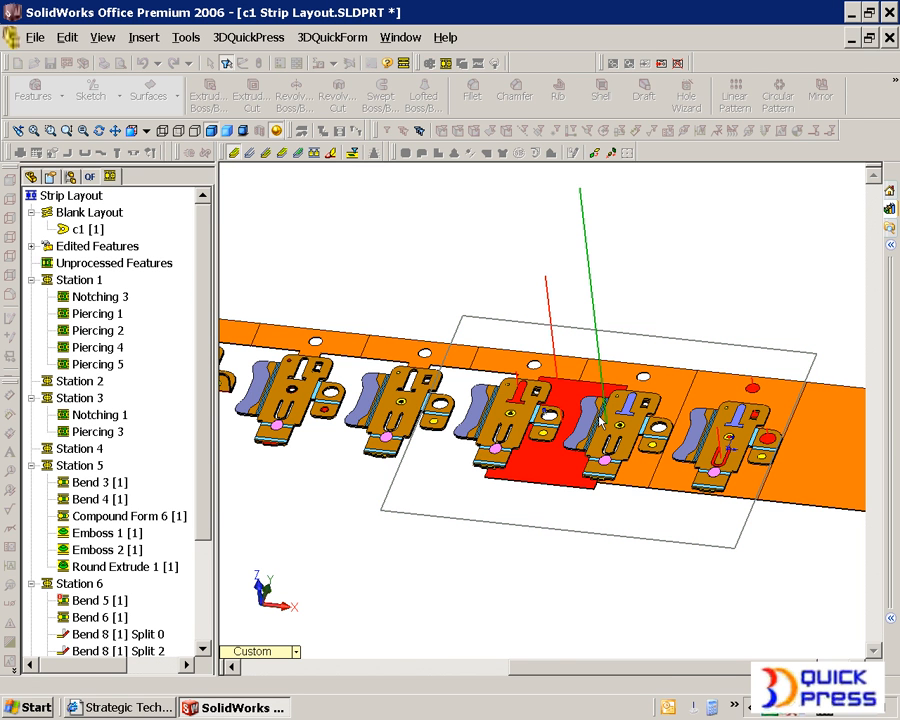
middle_drag(640, 476, 717, 458)
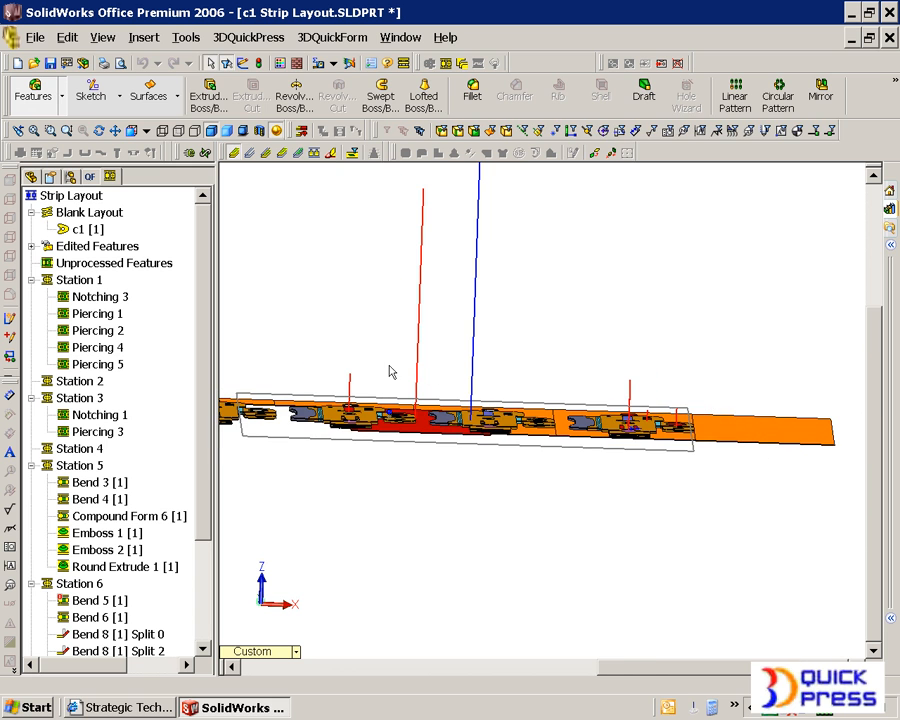
Open the 3DQP FV 1 force vector sketch for editing
click(31, 177)
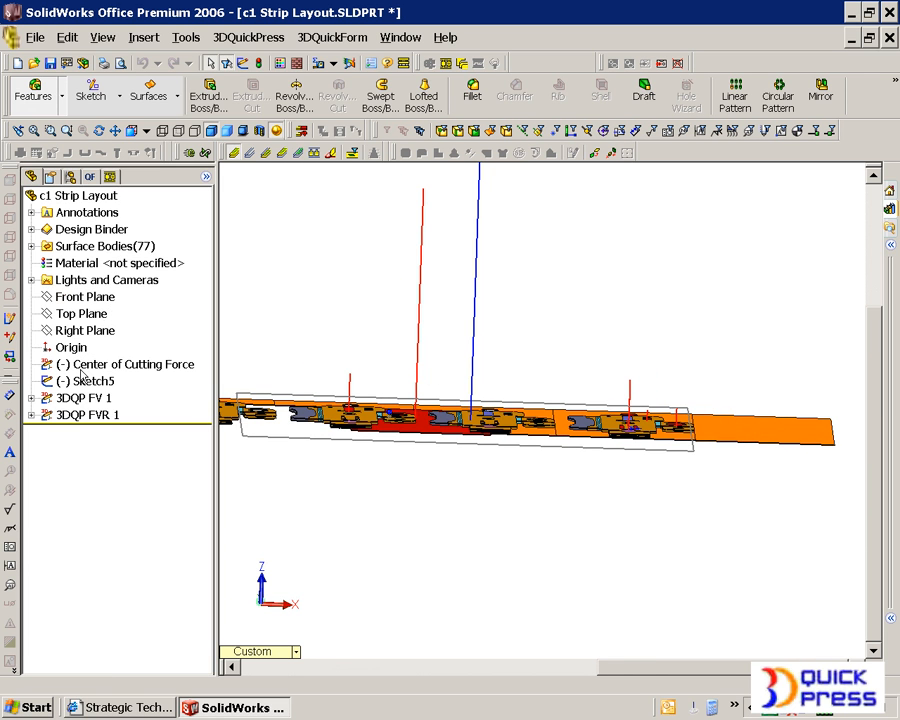
right_click(92, 404)
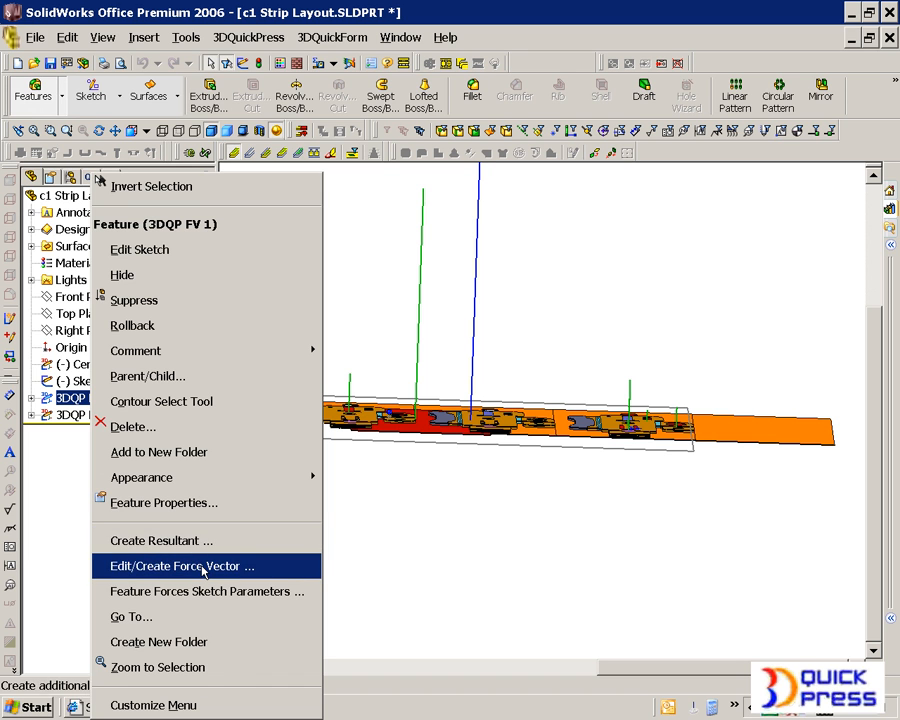
click(61, 396)
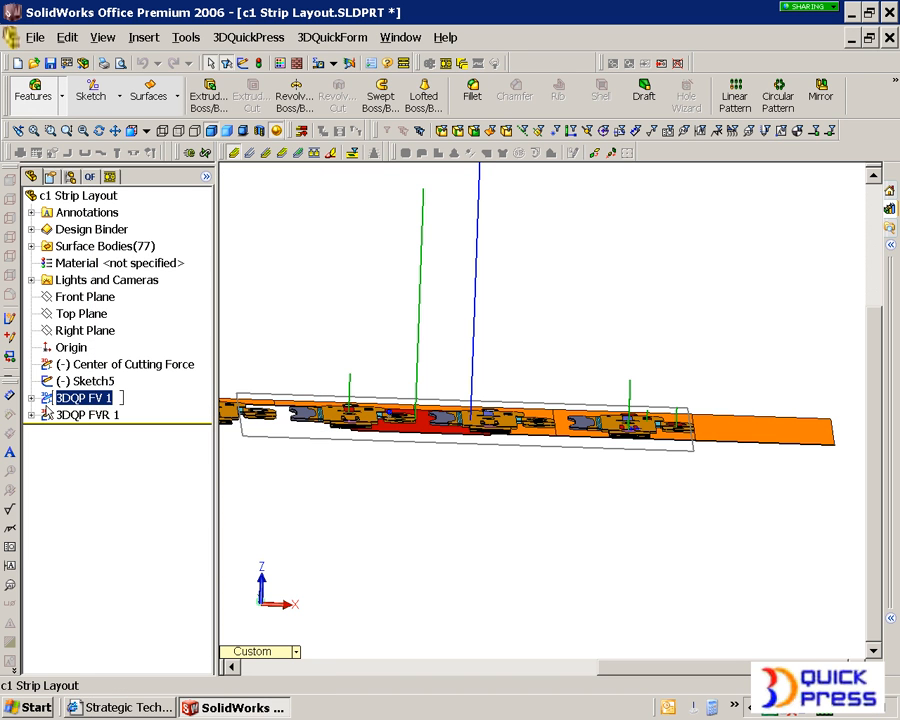
click(47, 413)
click(47, 398)
right_click(47, 398)
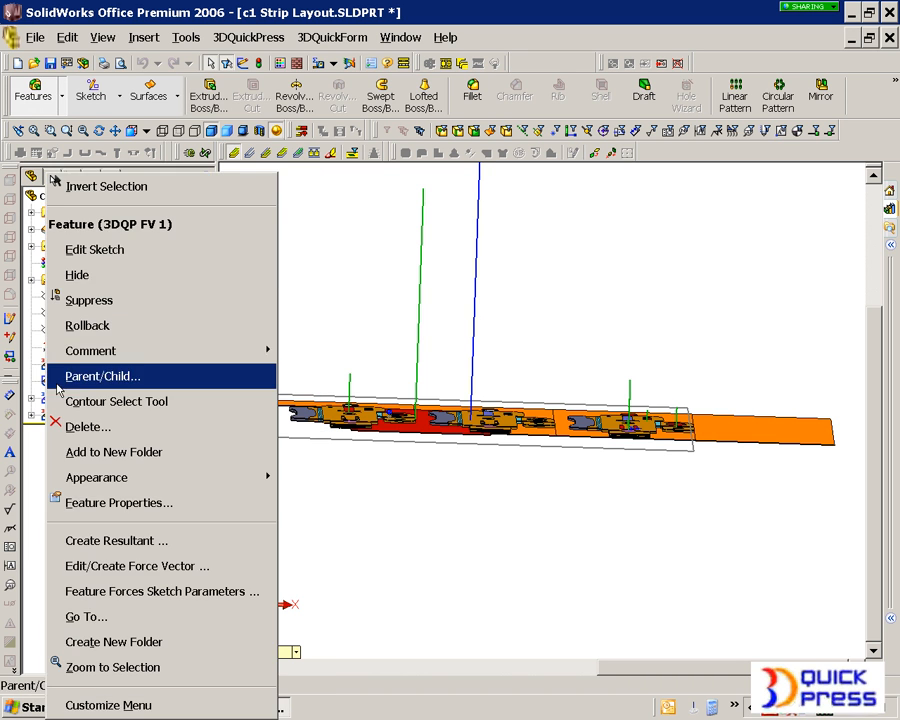
click(120, 250)
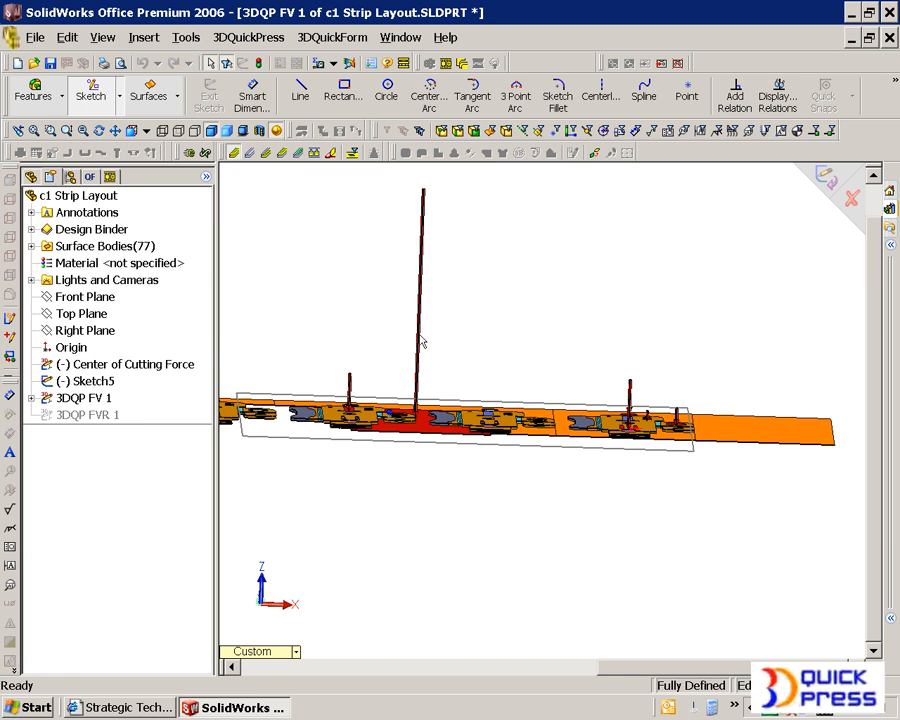
Inspect the longest force vector and its Notching 1 force label, then leave the sketch
click(418, 340)
drag(524, 304, 505, 308)
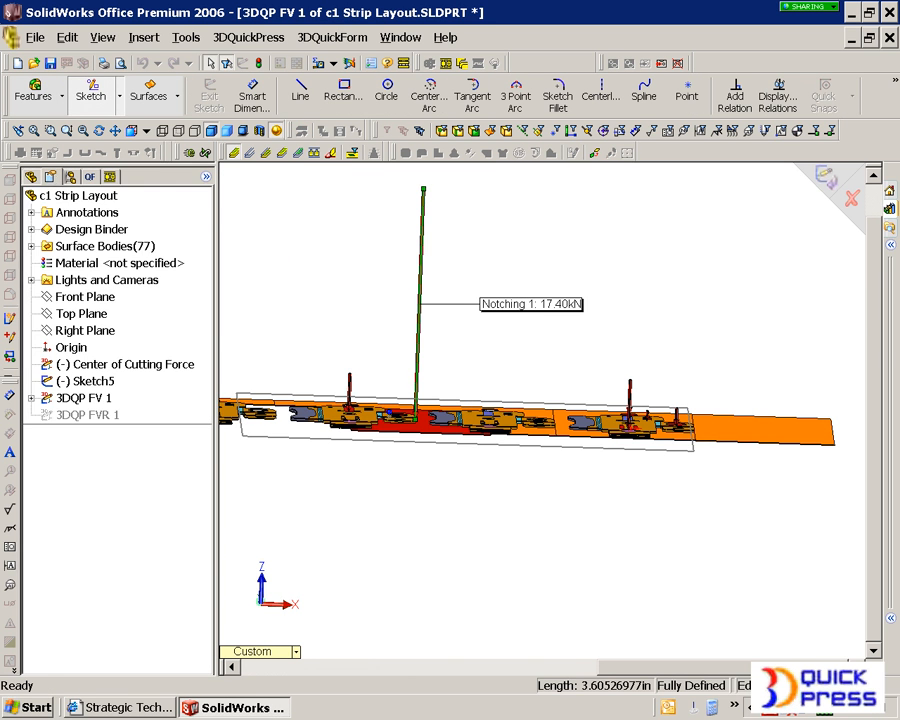
middle_drag(441, 364, 396, 410)
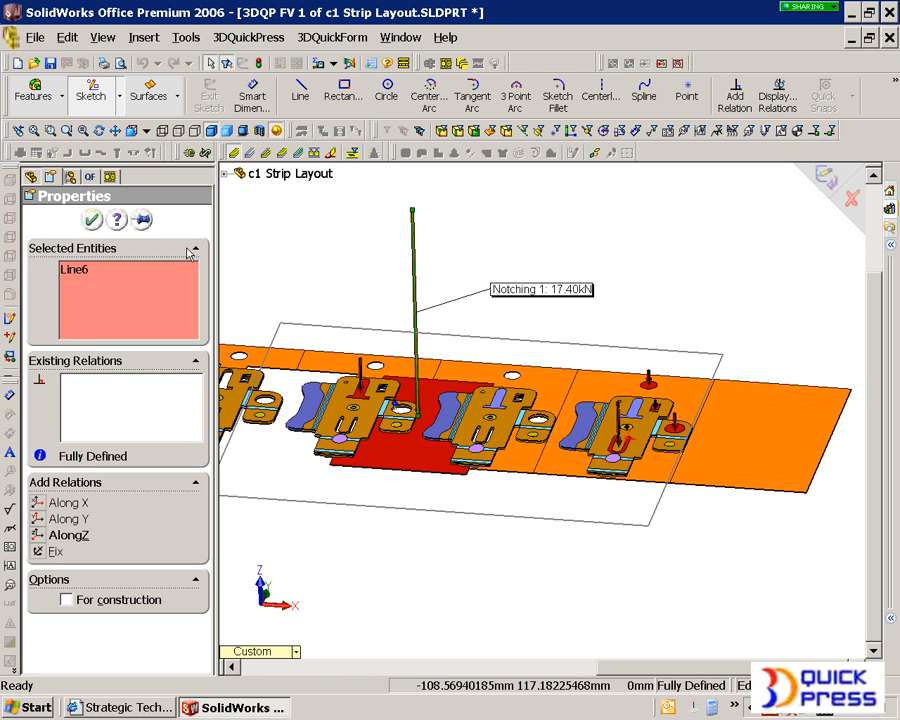
click(91, 220)
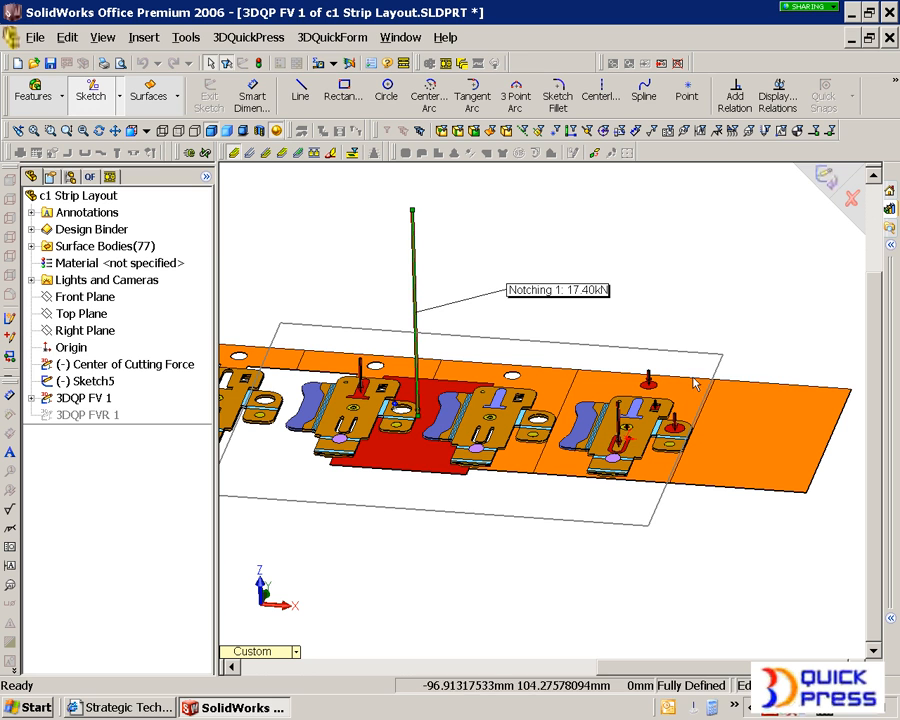
click(836, 182)
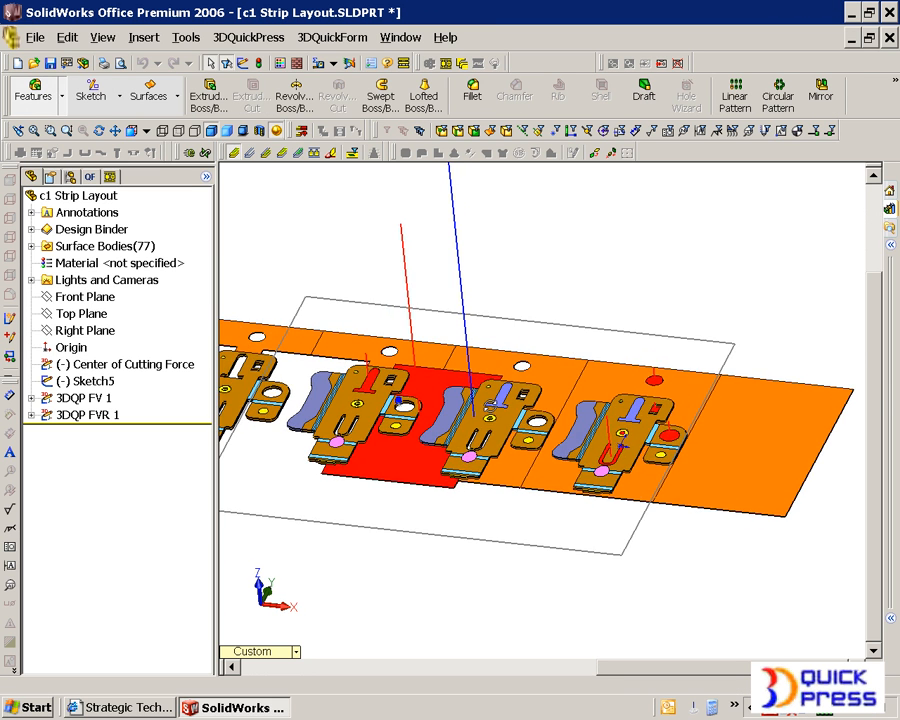
Examine the resultant force vector's location, and hide Sketch5, 3DQP FV 1 and 3DQP FVR 1
scroll(487, 406, up, 3)
scroll(514, 382, down, 6)
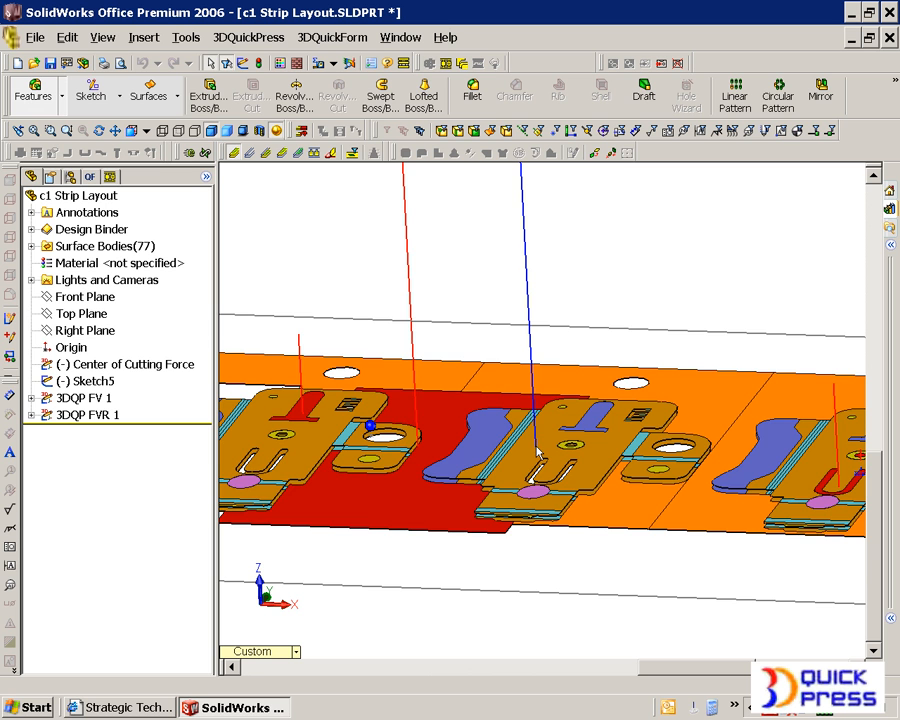
middle_drag(537, 452, 526, 477)
scroll(528, 472, up, 3)
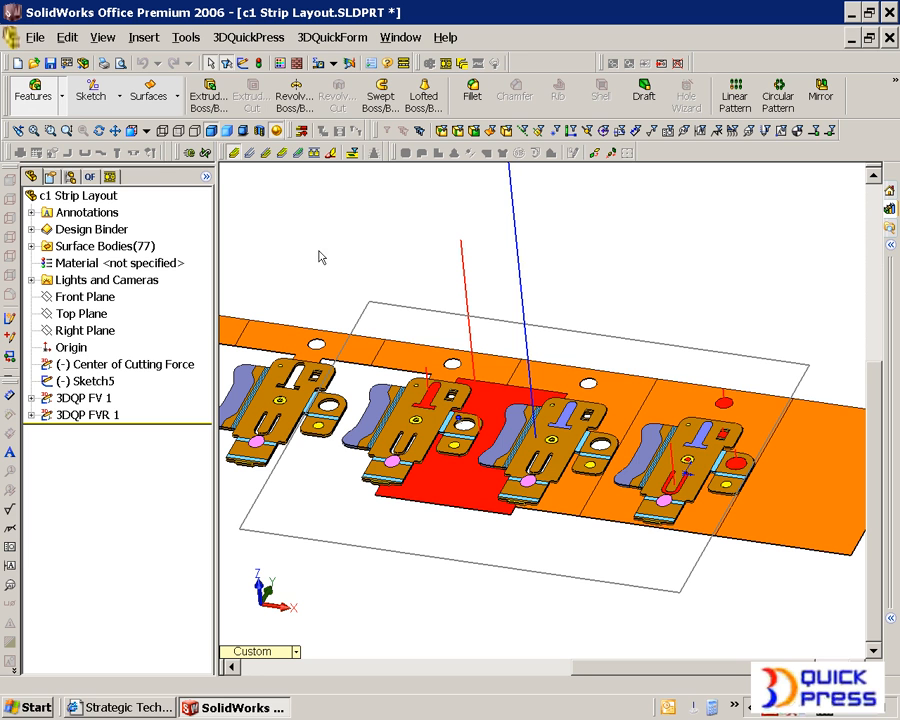
click(92, 384)
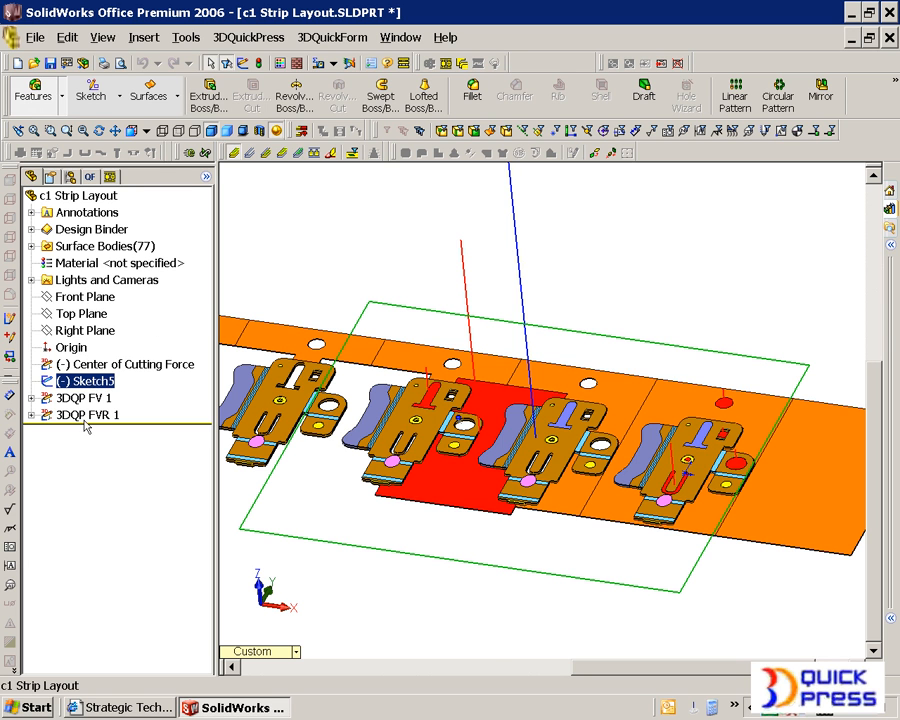
shift+click(87, 415)
right_click(87, 415)
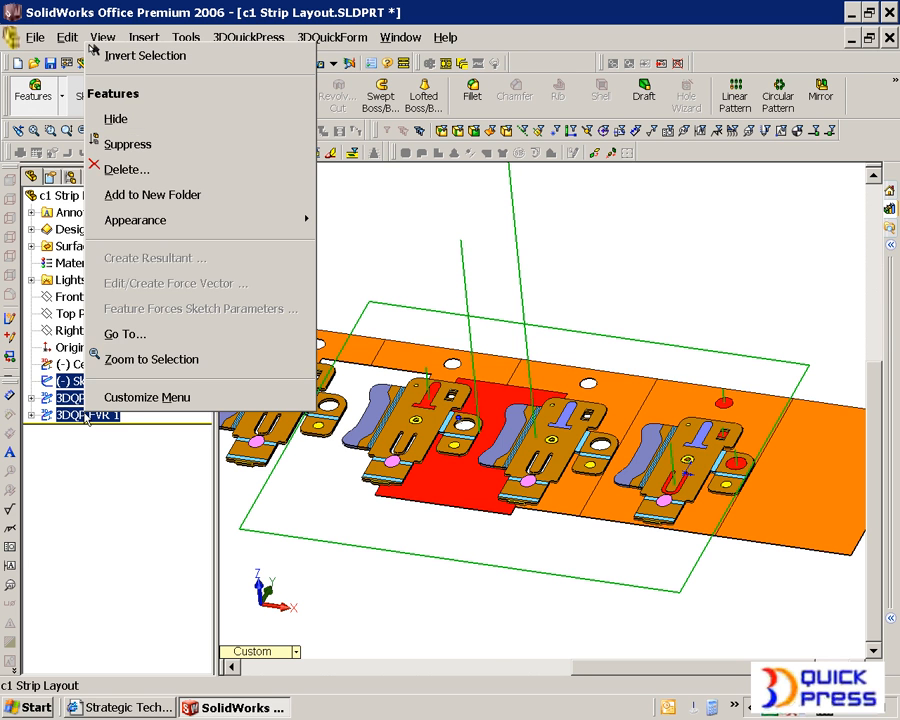
click(145, 117)
scroll(458, 344, up, 3)
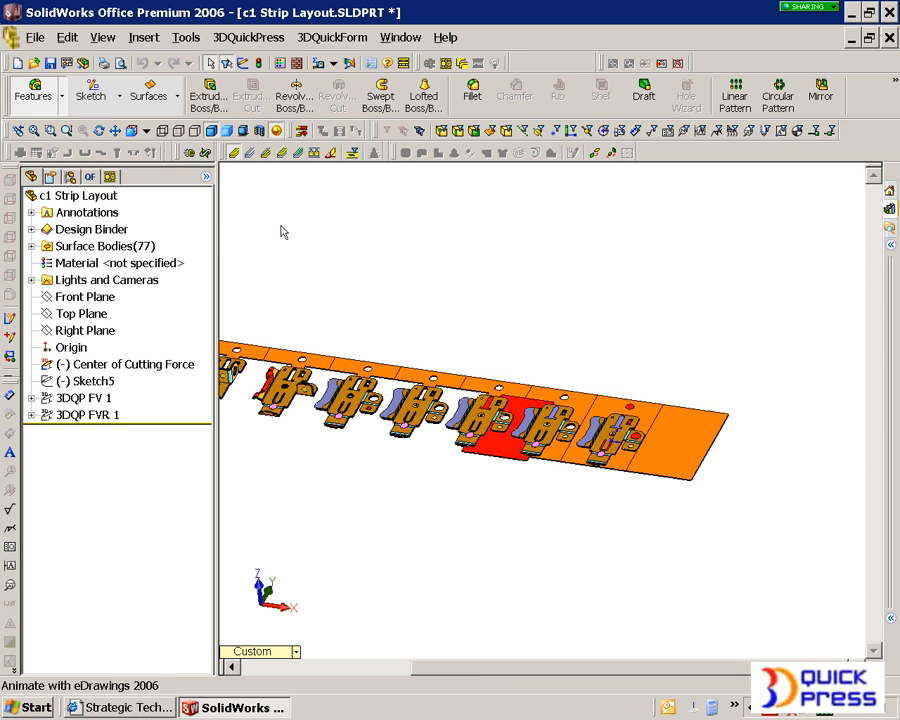
Export the strip and punches with sheet metal parts, cutting punches, stock sheets and bend lines included
key(f)
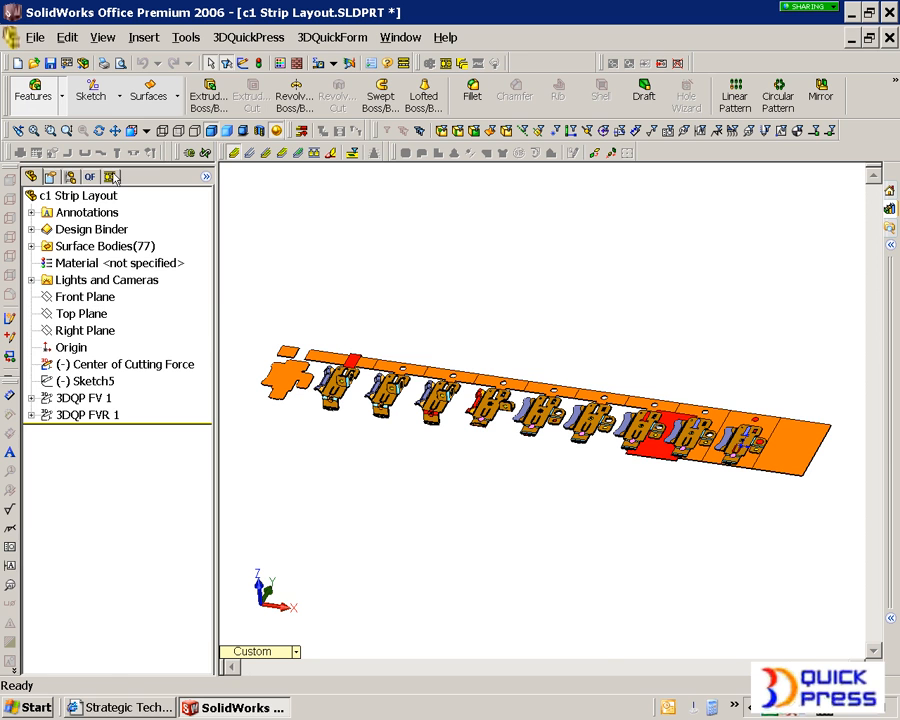
right_click(97, 195)
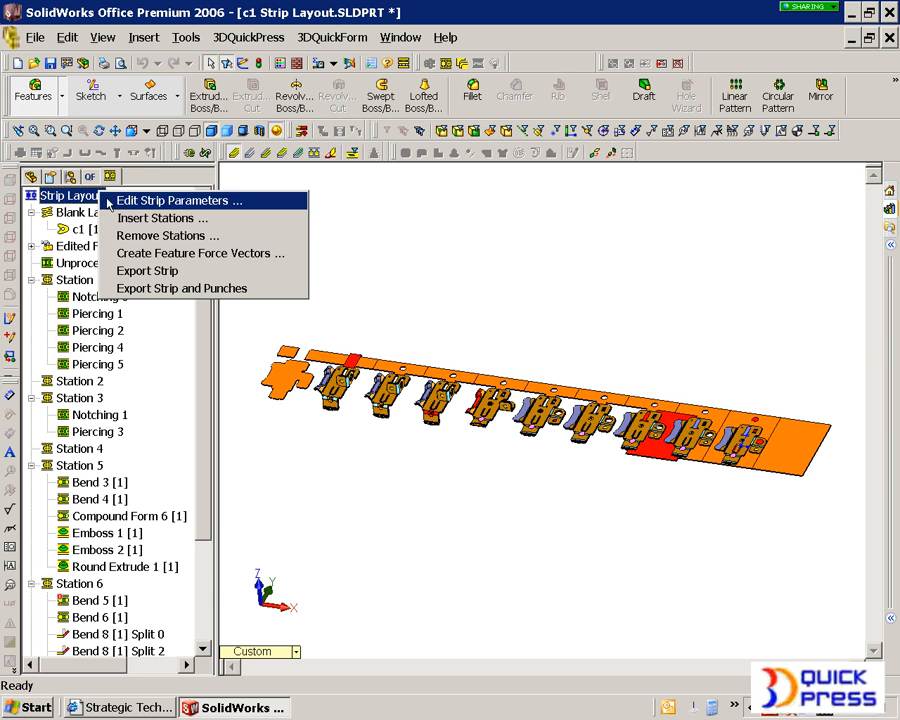
click(163, 290)
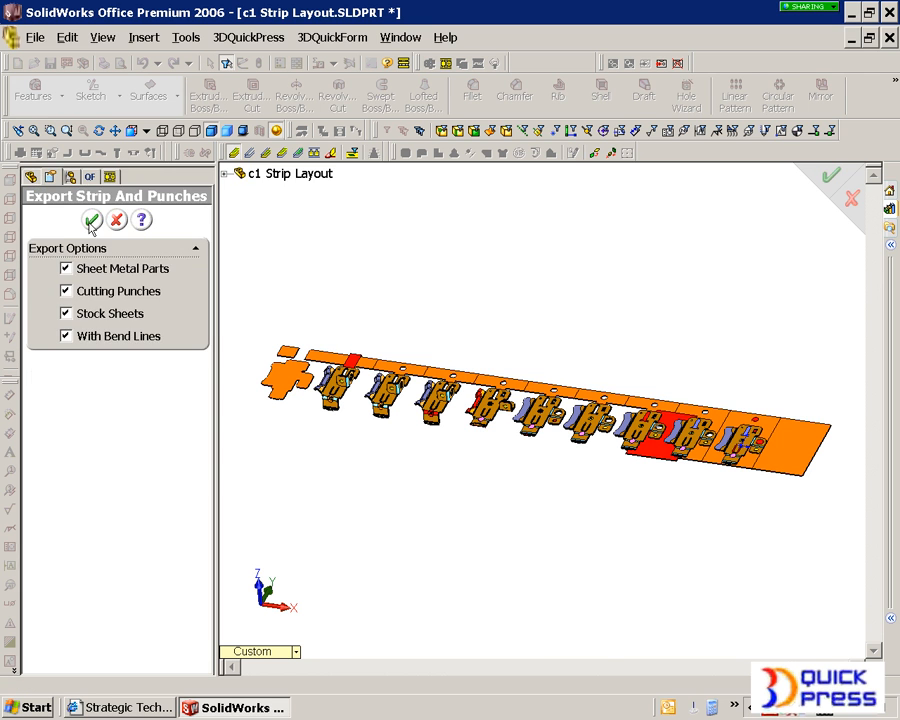
click(92, 220)
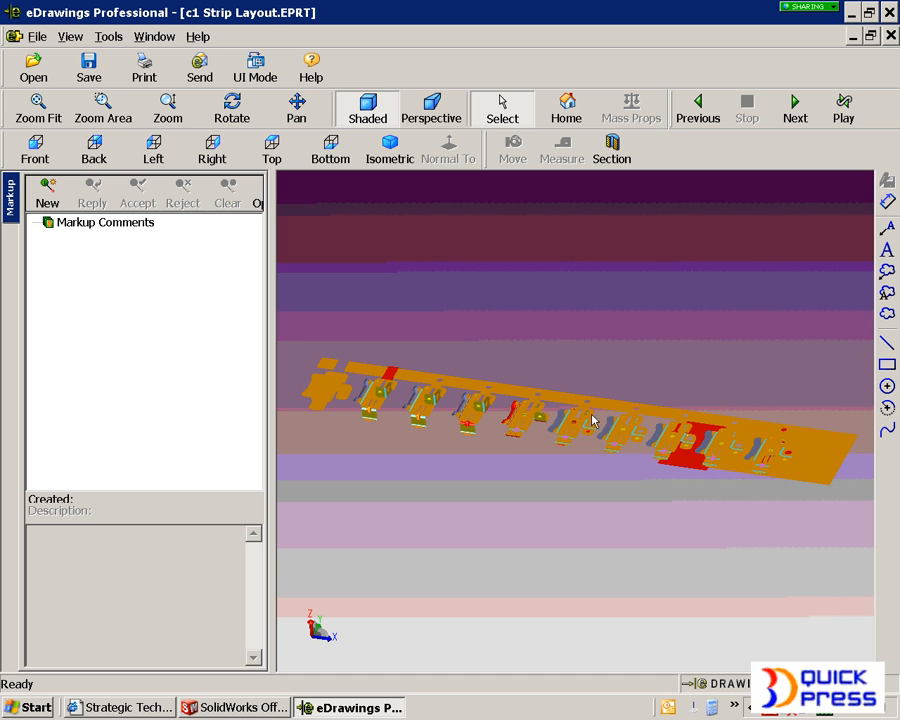
In the eDrawings version of the strip, add the leader note "Split this punch" to the large red notching punch
drag(621, 464, 595, 510)
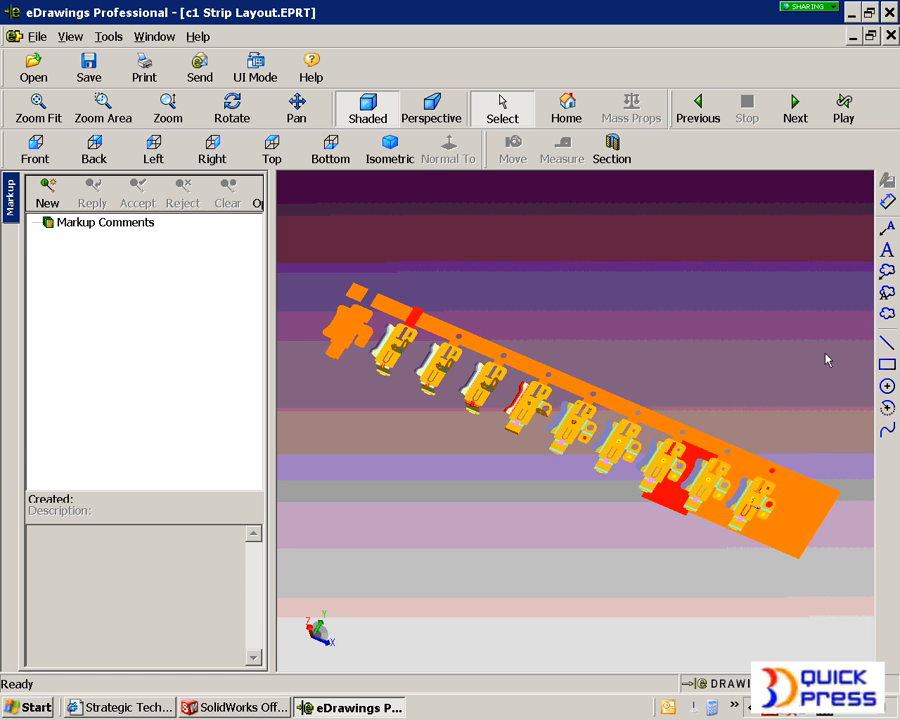
drag(843, 318, 844, 271)
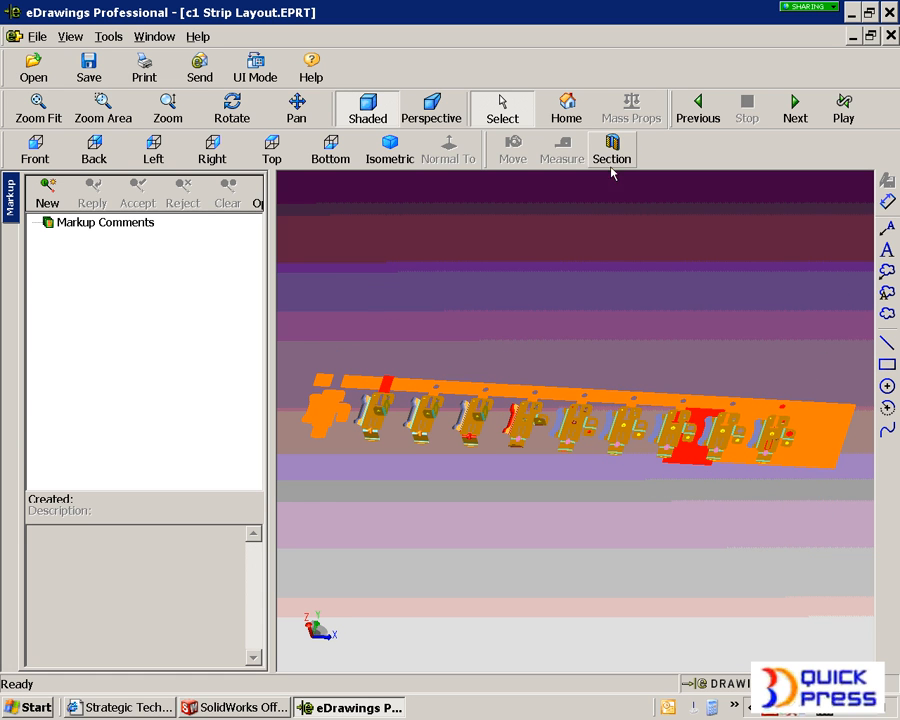
drag(548, 175, 753, 321)
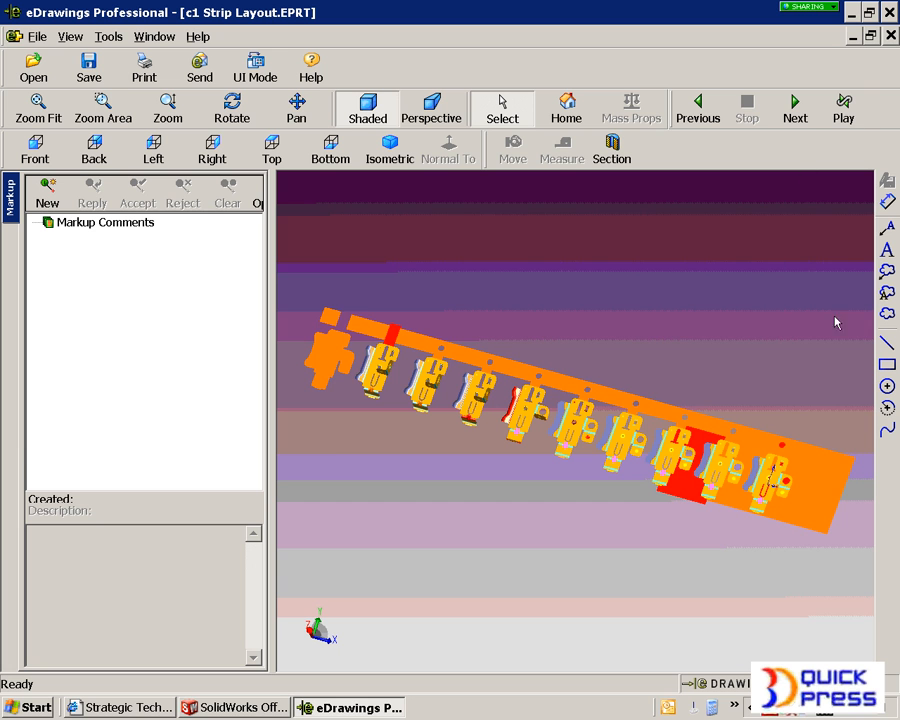
mouse_move(766, 368)
mouse_down()
mouse_move(776, 362)
mouse_move(752, 452)
mouse_move(741, 459)
mouse_up()
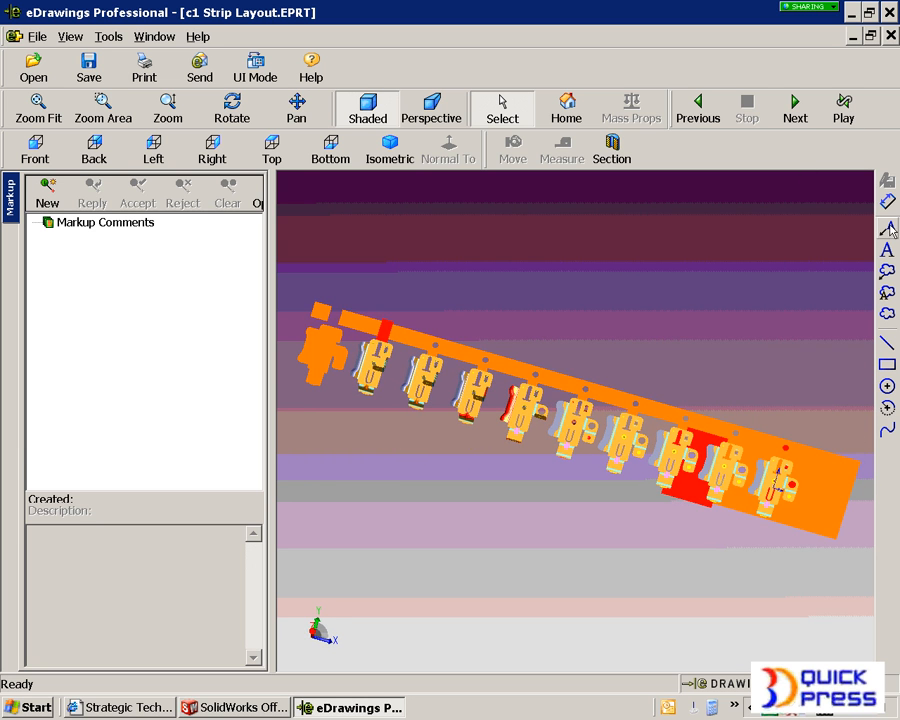
scroll(751, 479, down, 4)
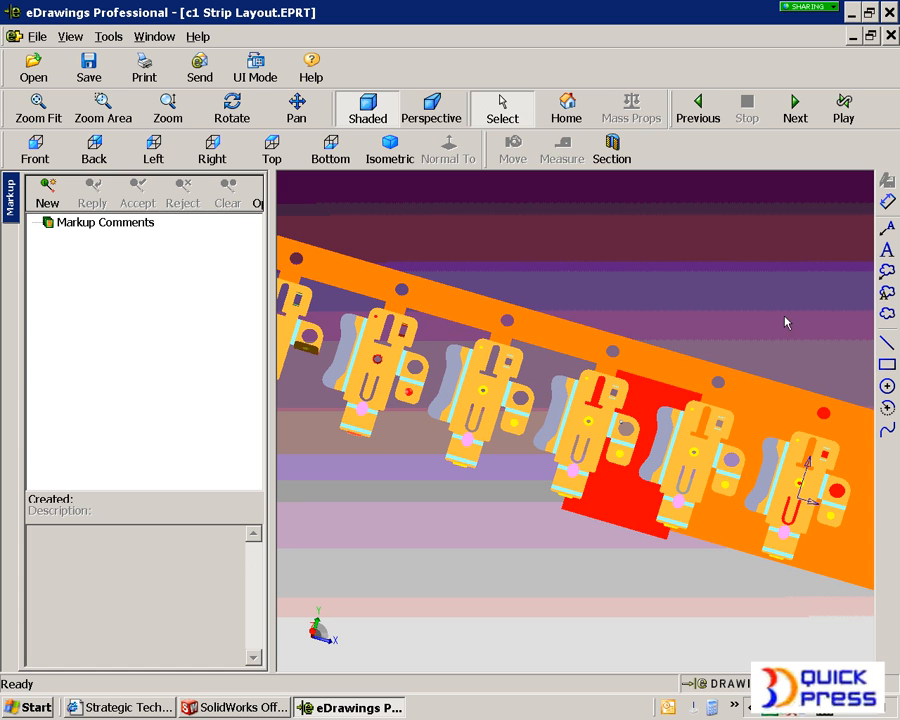
click(886, 228)
click(607, 513)
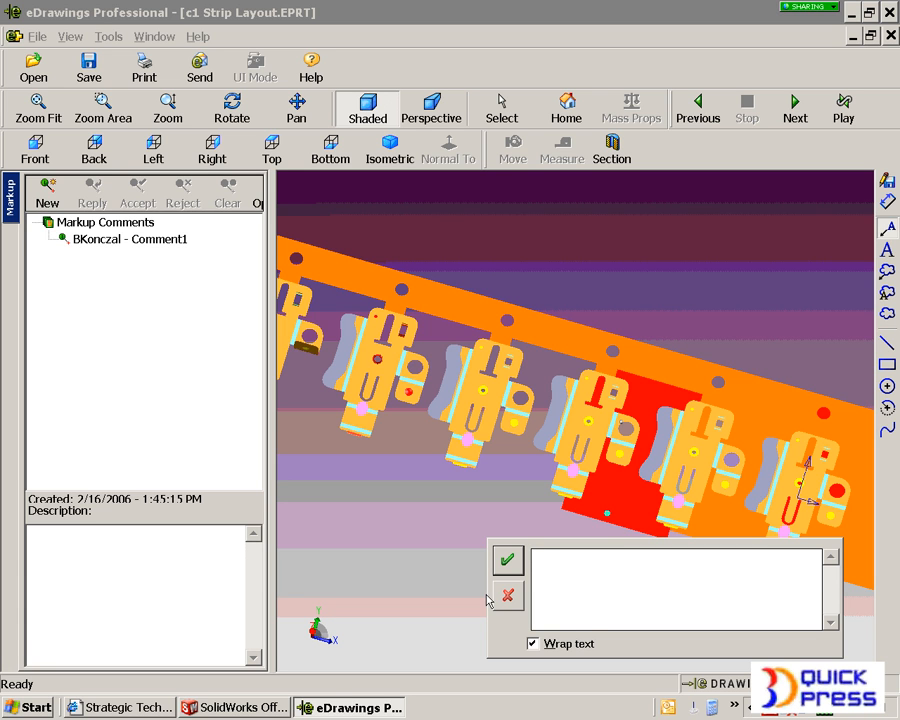
text(Split this punch)
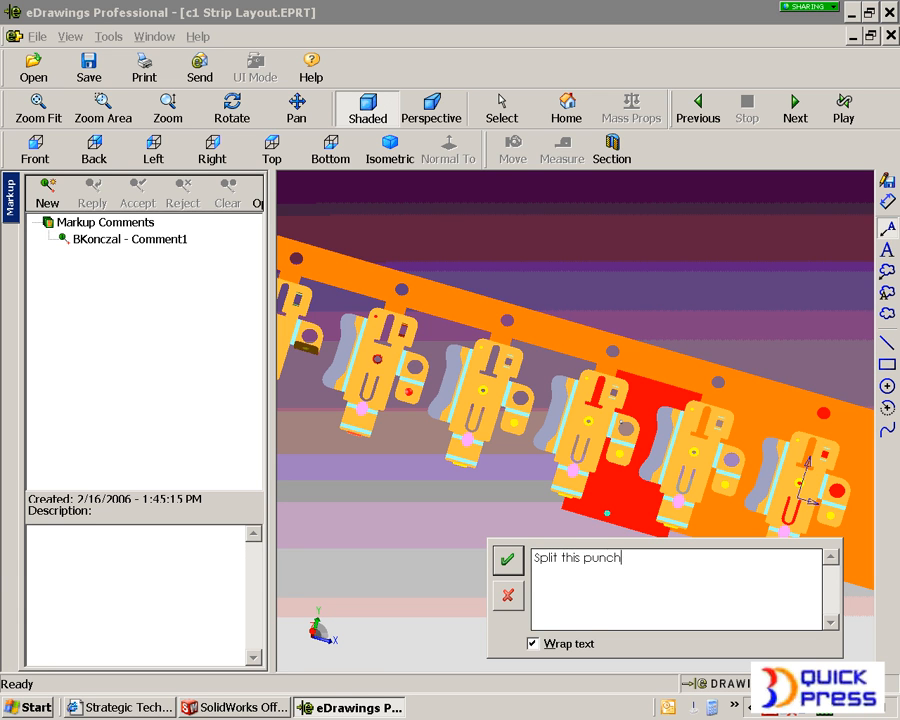
click(506, 559)
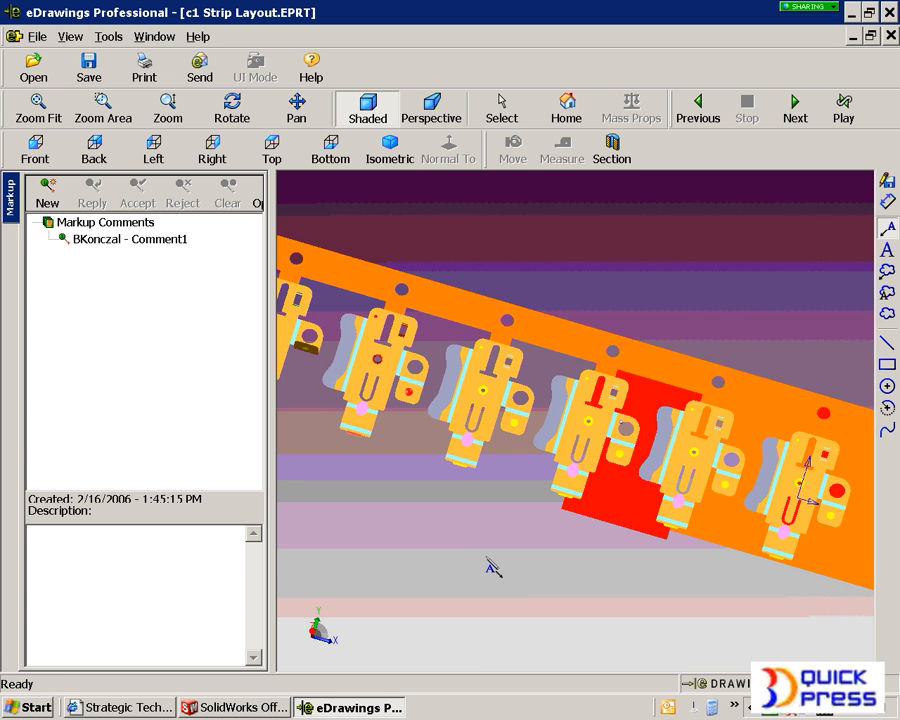
click(549, 597)
Add the leader note "Remove this station" to the idle station next to the one following the red notching punch
mouse_move(549, 597)
middle_down()
mouse_move(580, 564)
mouse_move(544, 530)
mouse_move(488, 561)
mouse_move(463, 555)
mouse_move(463, 565)
middle_up()
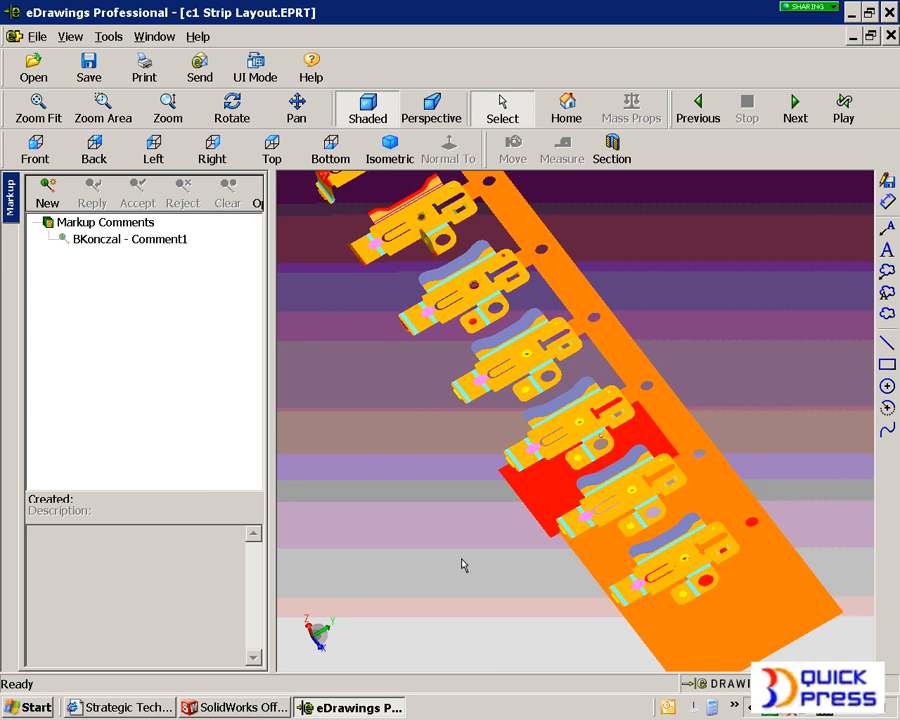
click(886, 228)
click(667, 253)
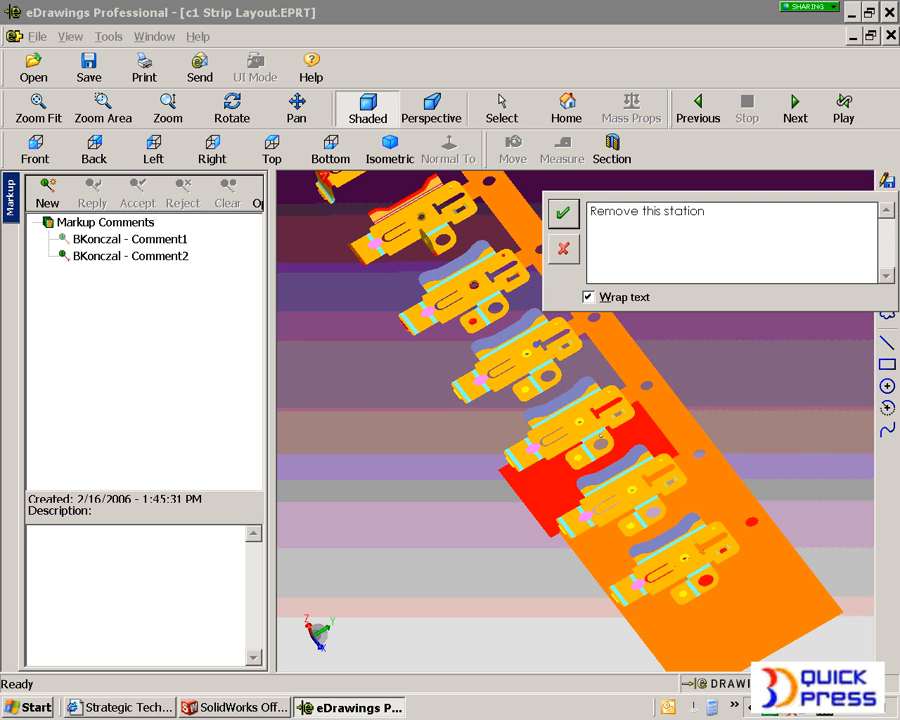
text(Remove this station)
click(563, 212)
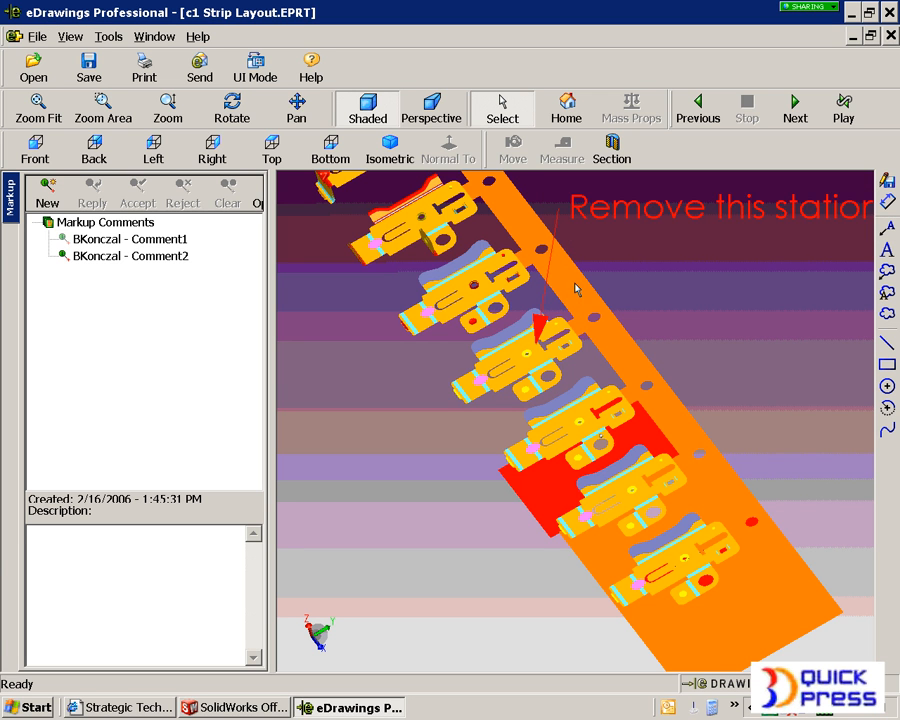
Recall the two markup comments one after the other and look at the file formats available for sending the markup
middle_drag(575, 288, 638, 278)
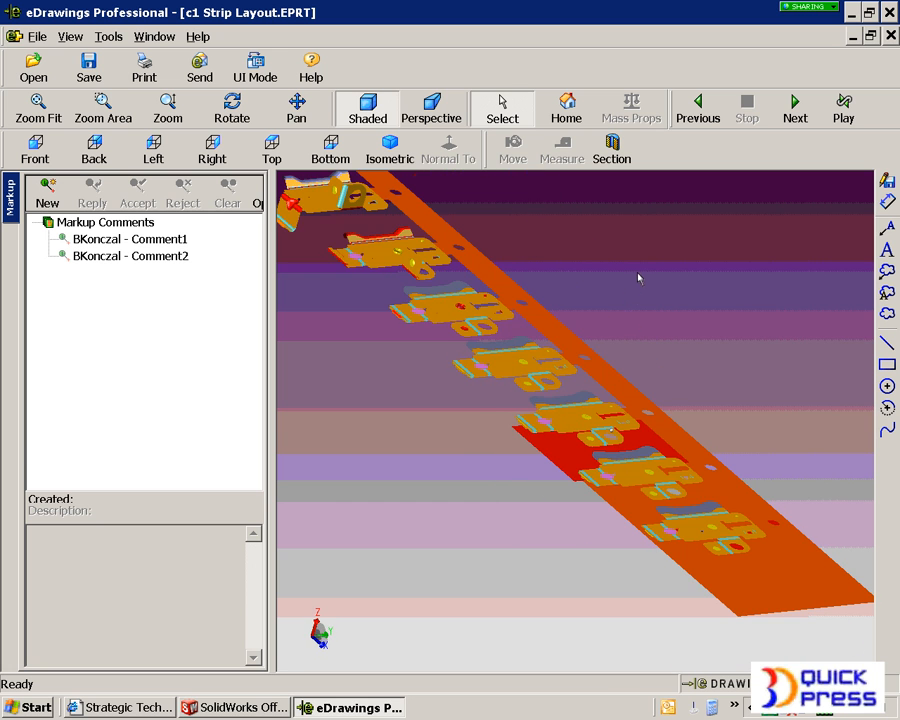
click(101, 243)
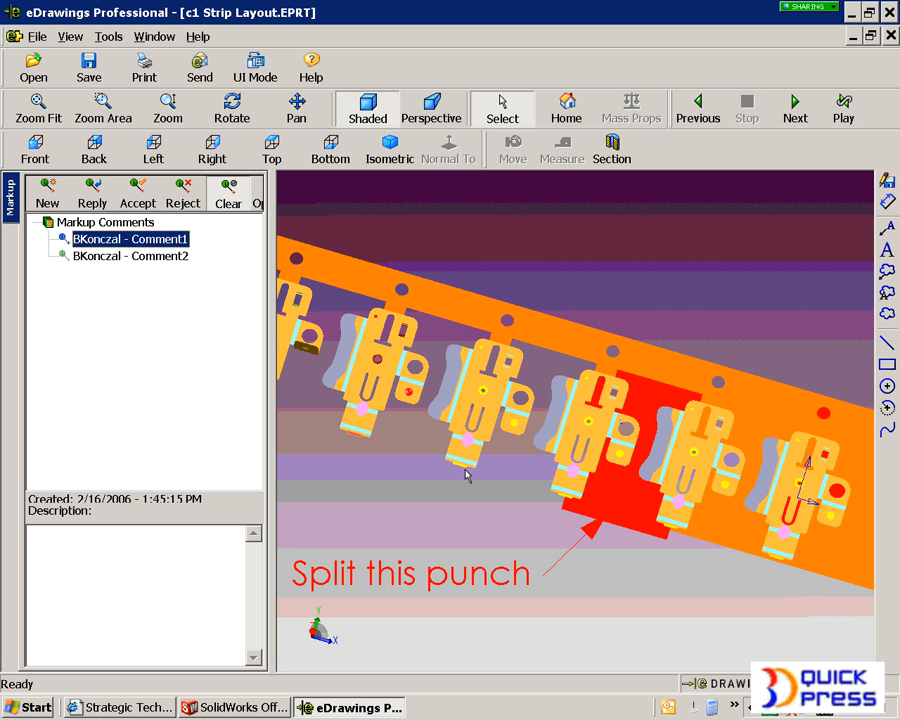
click(167, 257)
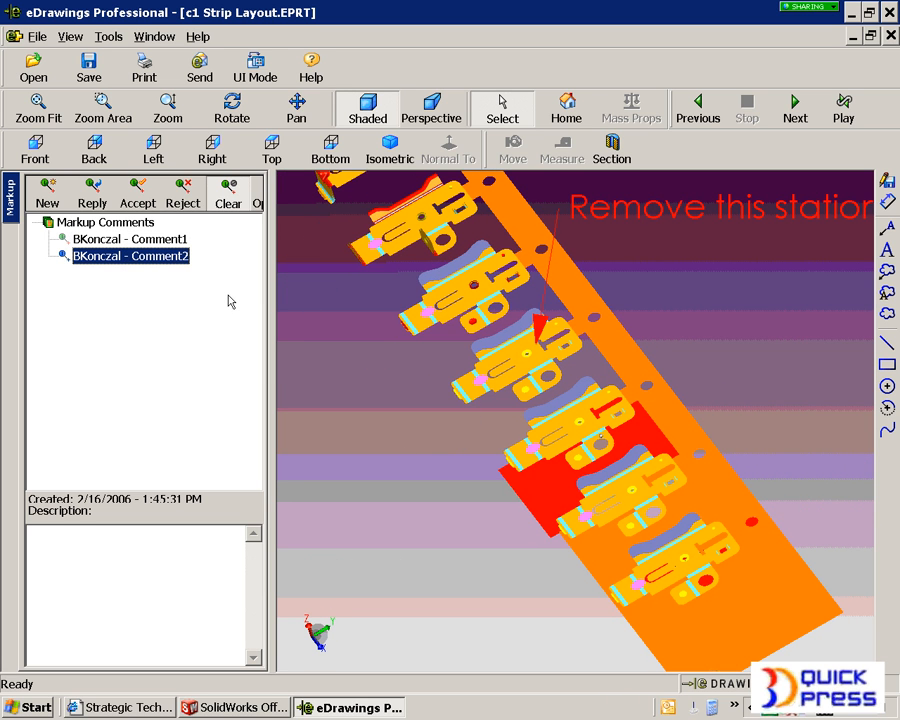
click(200, 66)
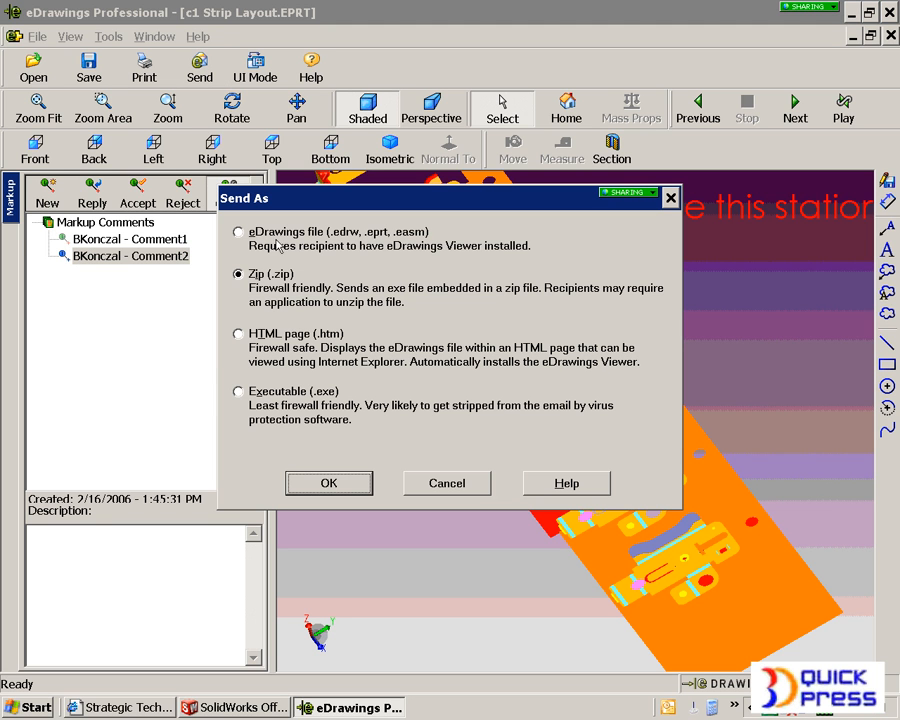
click(447, 487)
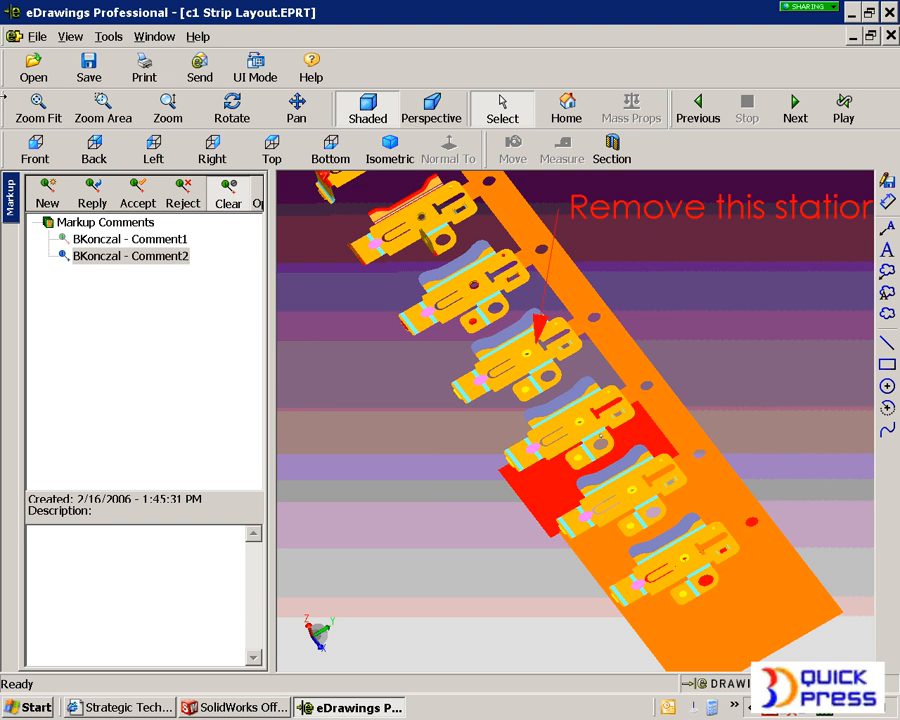
Exit eDrawings and return to the strip layout in SolidWorks
click(38, 36)
mouse_move(71, 36)
click(75, 5)
click(37, 36)
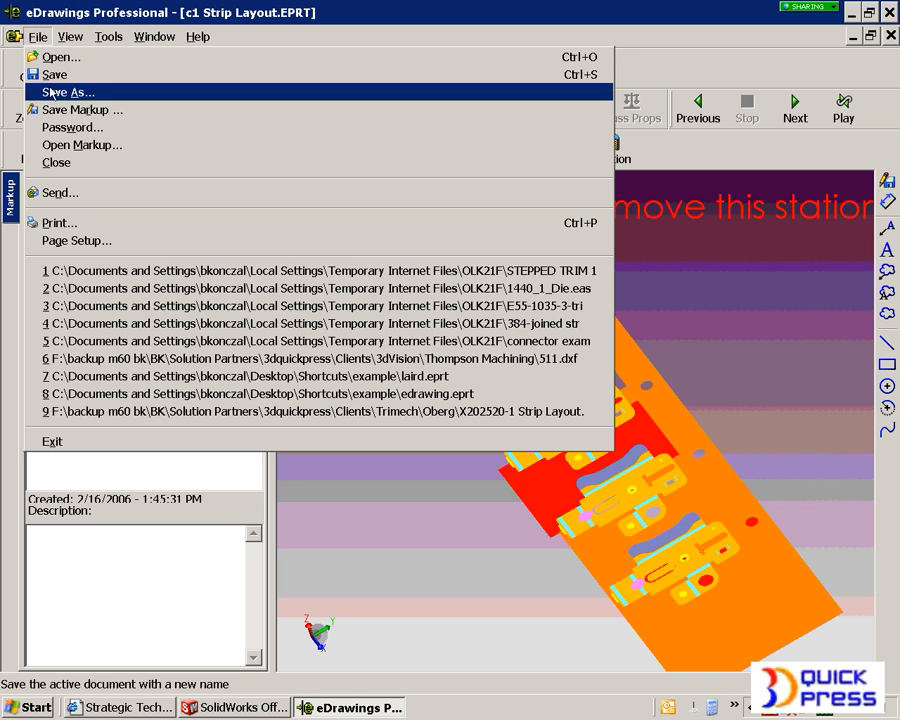
click(72, 441)
click(441, 403)
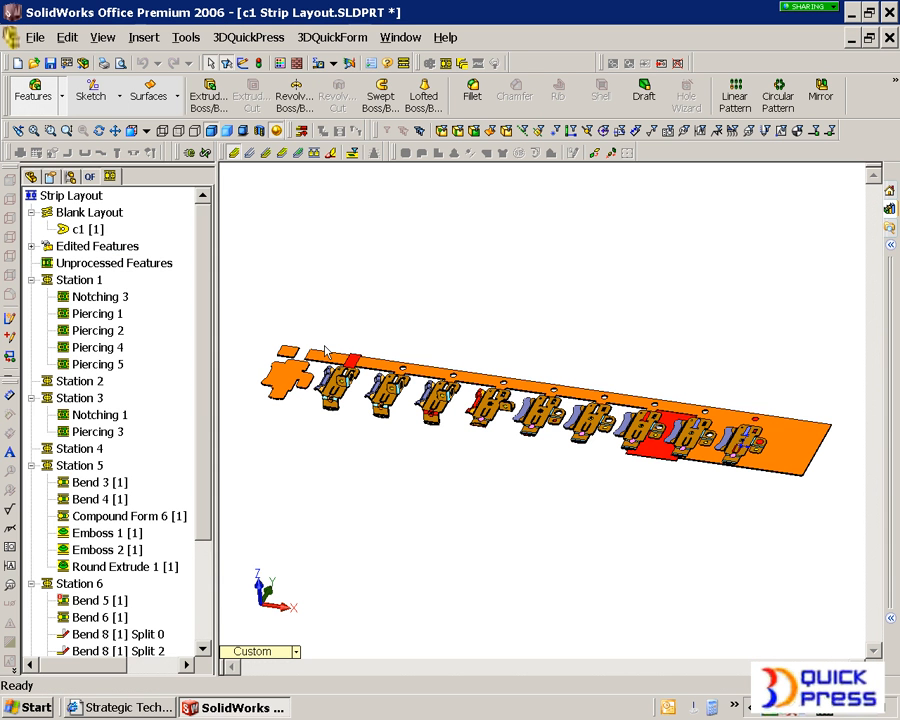
Delete all the Export Strip and Punches surface features from the strip layout's feature tree
click(31, 176)
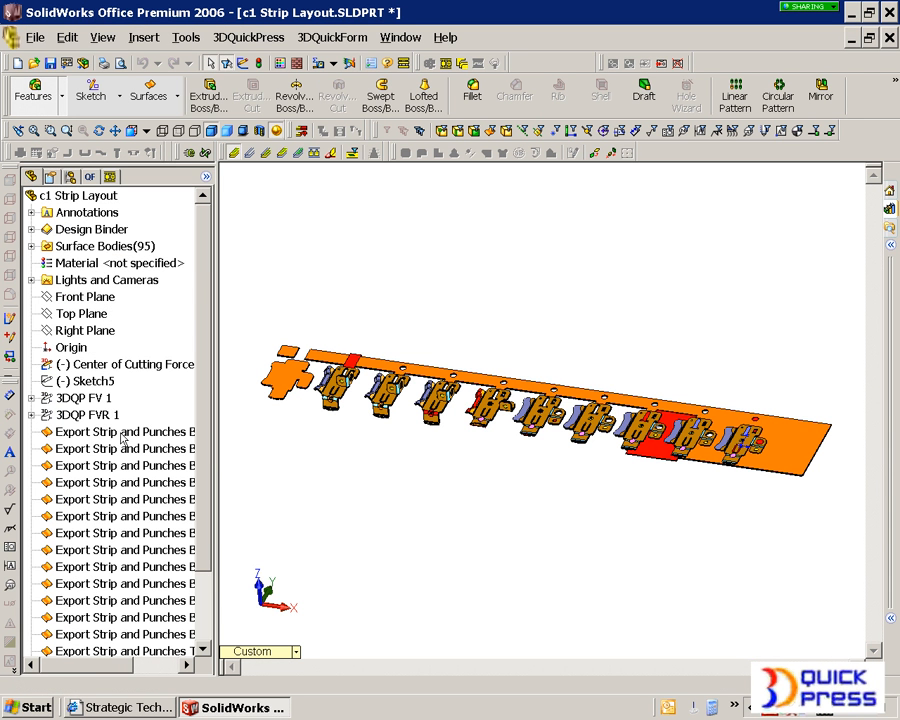
click(120, 426)
scroll(190, 620, down, 2)
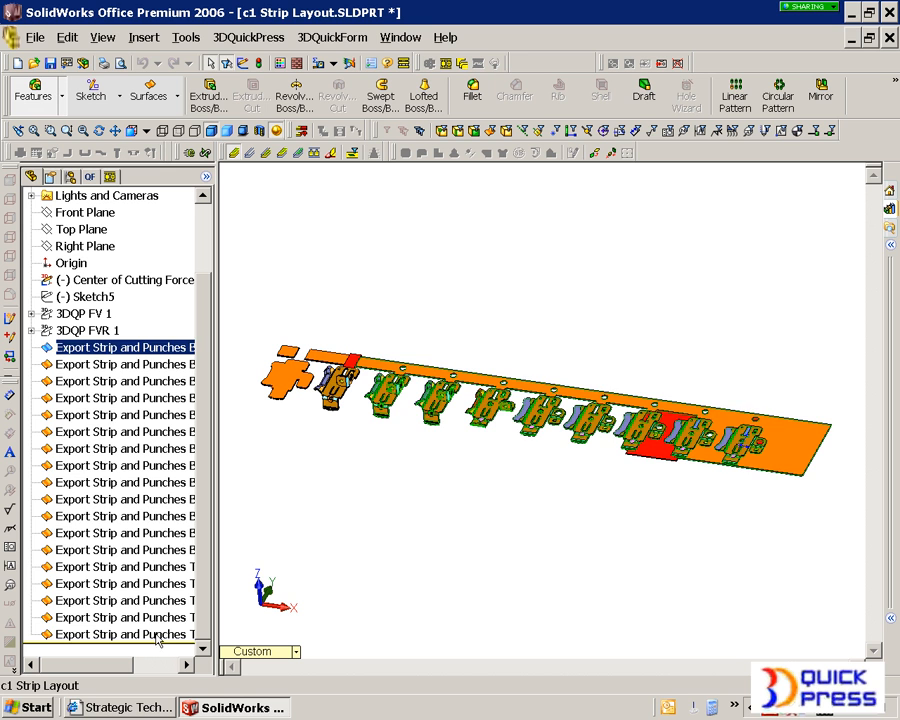
shift+click(157, 634)
key(Delete)
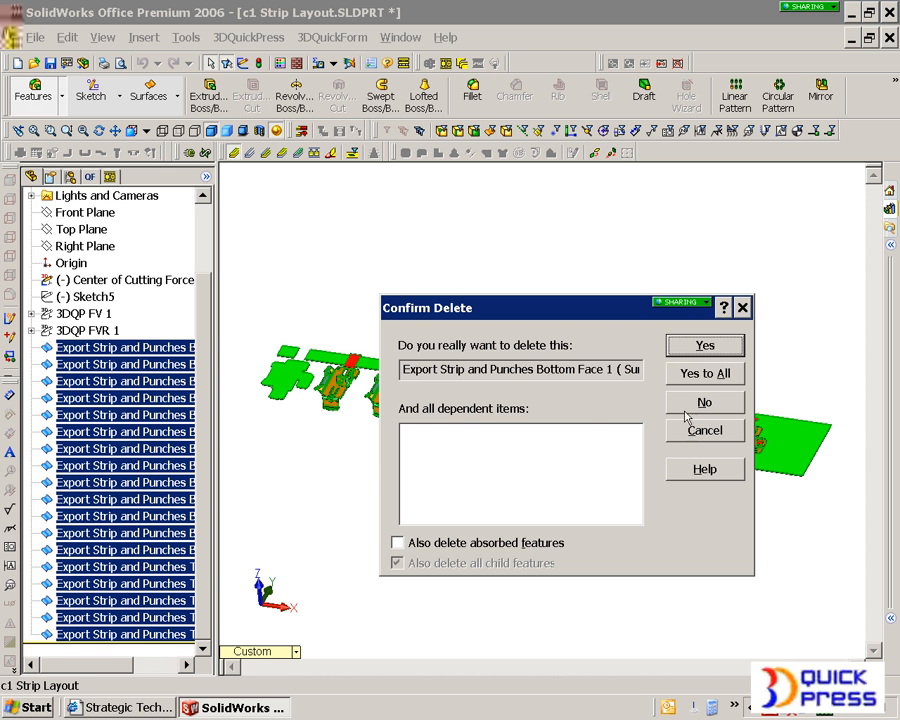
click(690, 366)
Start a split punch on the large Notching 1 feature of Station 3
middle_drag(574, 341, 567, 379)
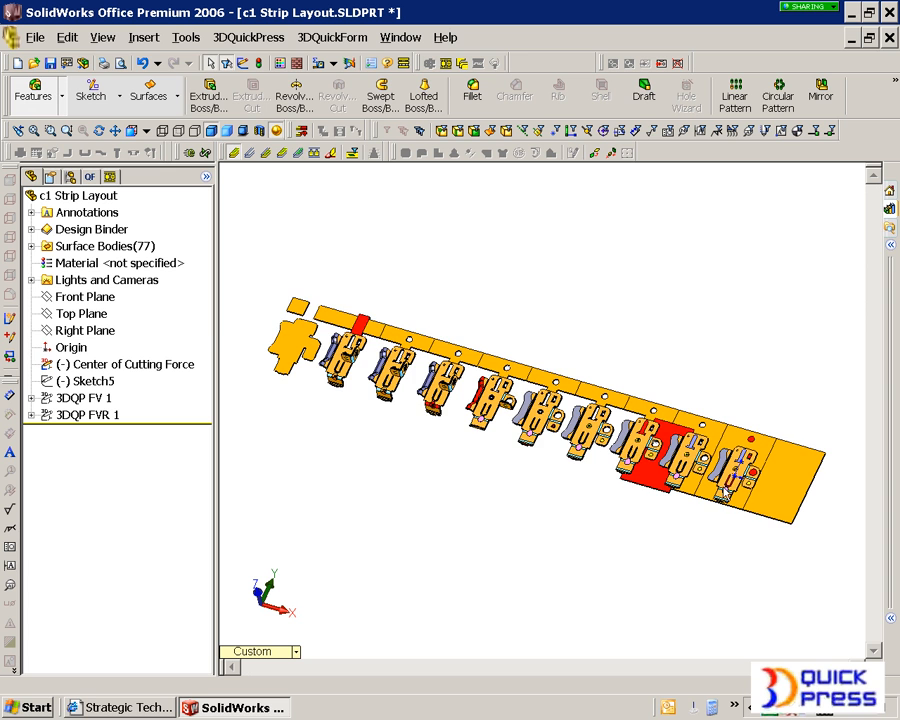
scroll(722, 487, down, 3)
click(573, 455)
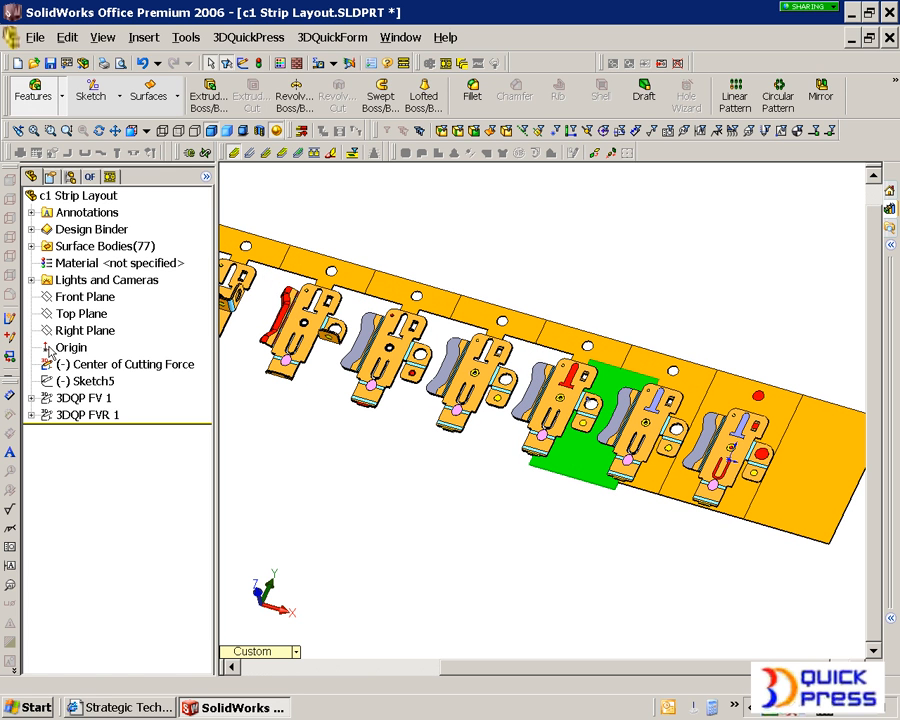
click(111, 177)
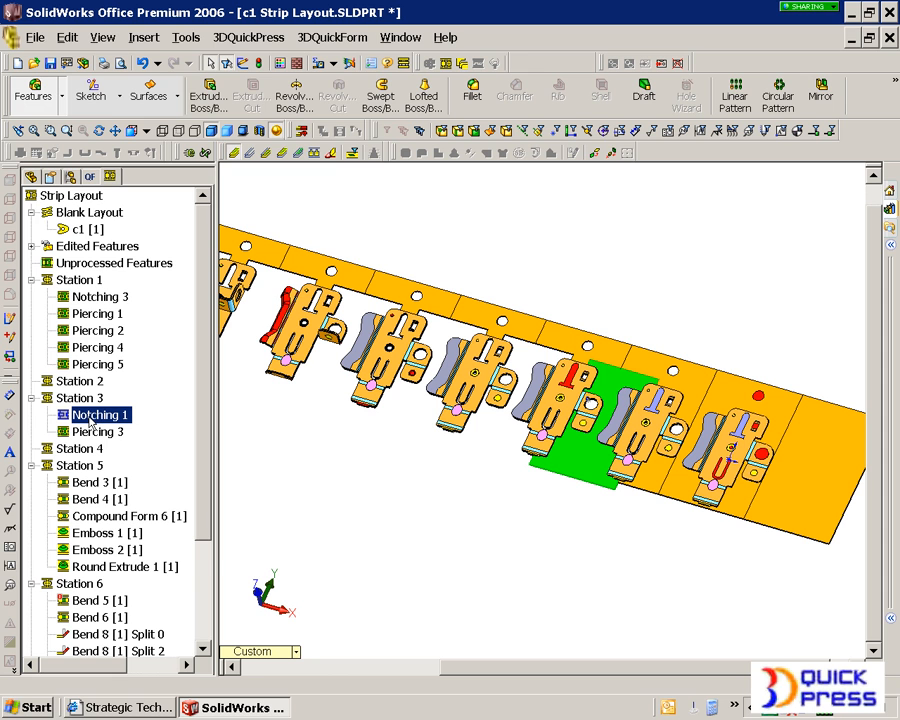
right_click(91, 419)
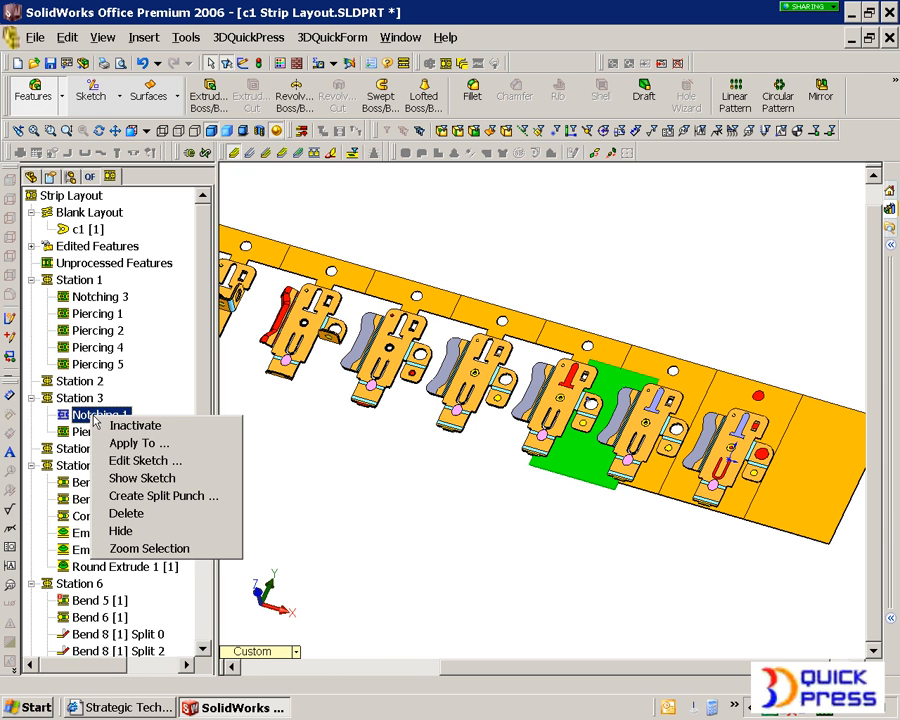
click(152, 496)
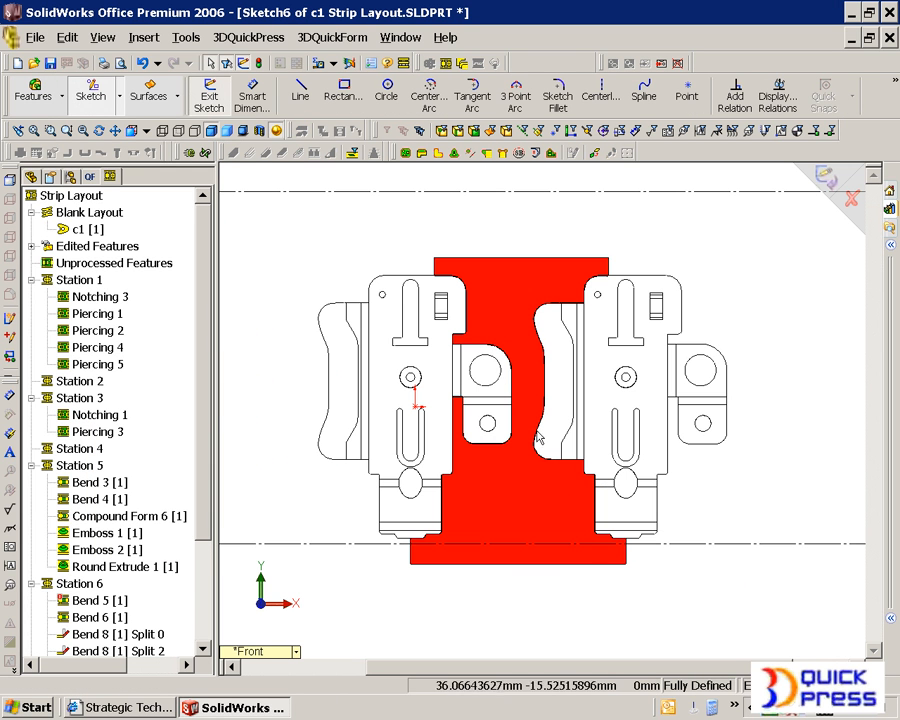
Sketch horizontal split lines across the punch's upper part, about 25.7 mm long, and its lower part, and split the punch along both
click(300, 92)
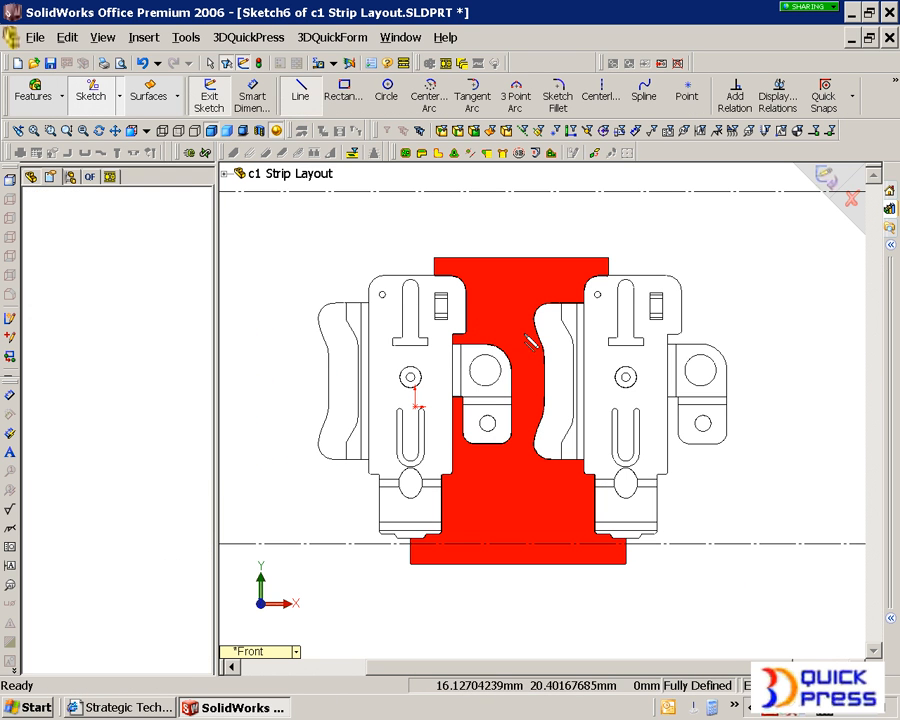
click(456, 315)
click(557, 315)
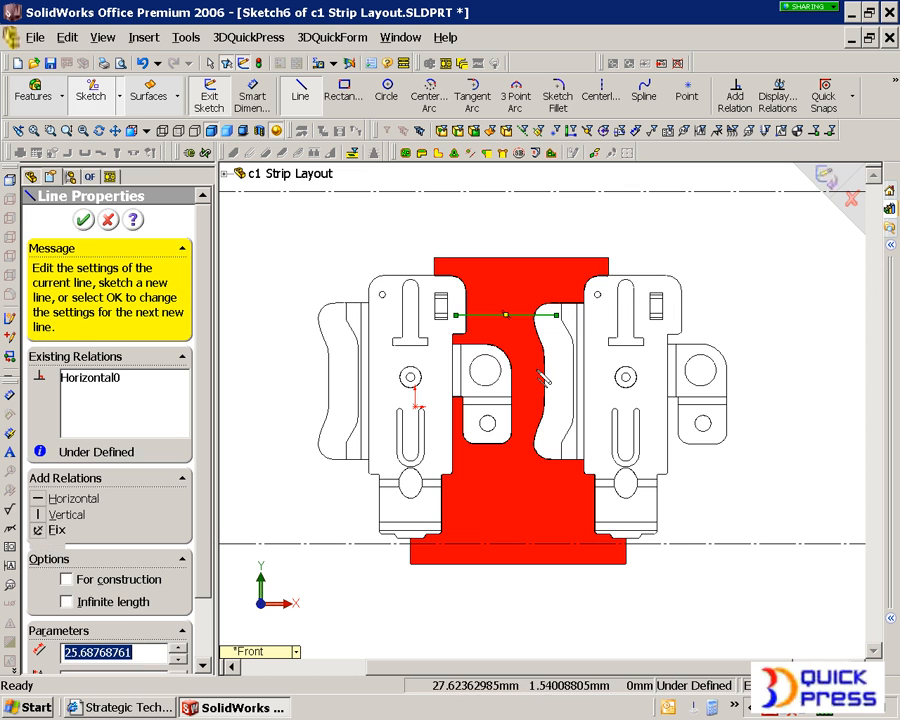
click(432, 507)
click(625, 507)
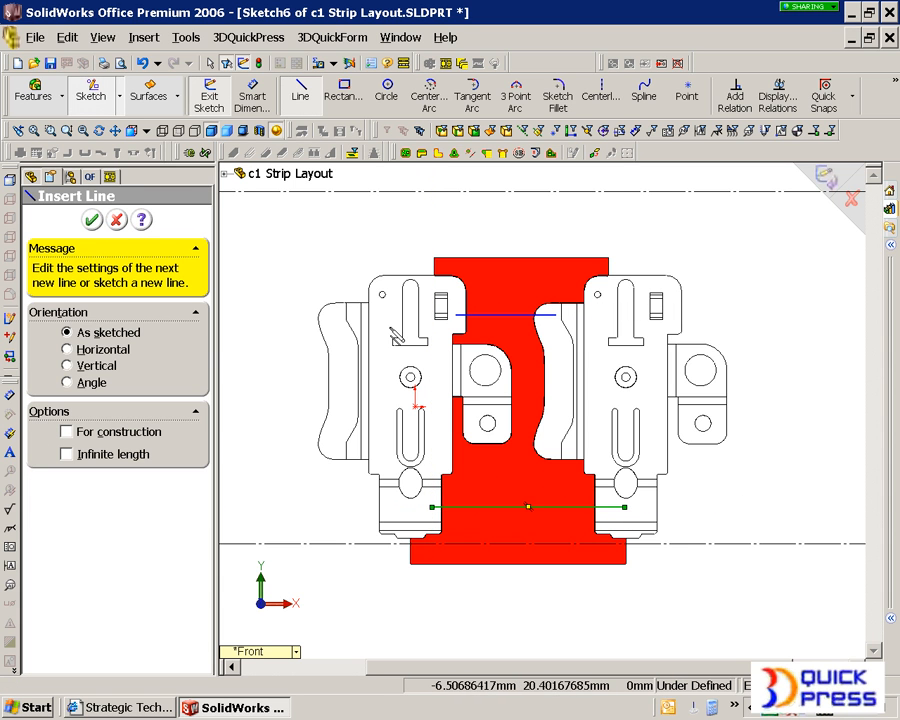
click(93, 219)
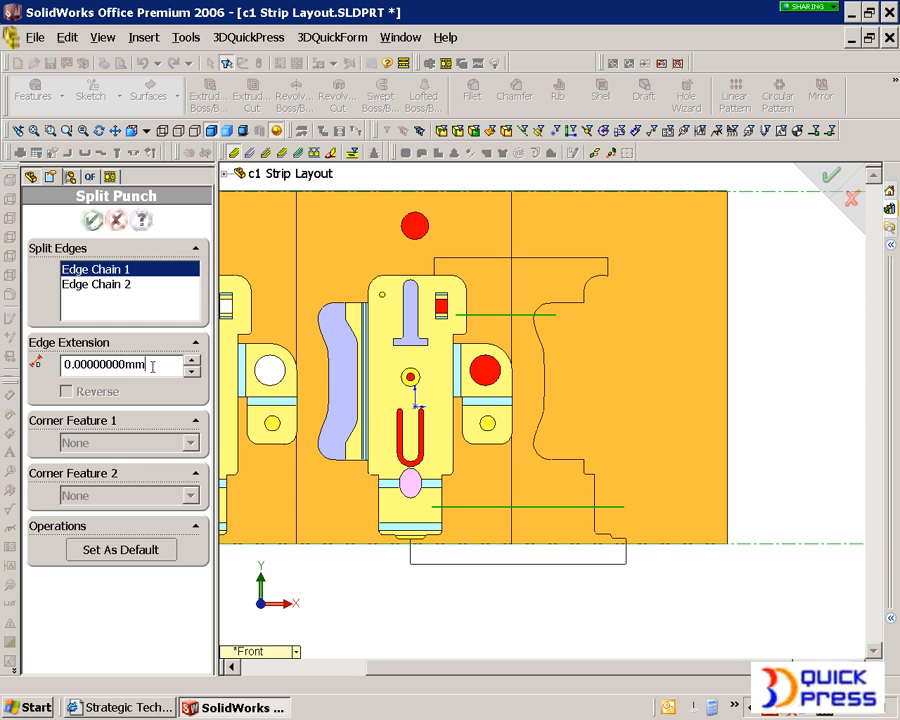
drag(152, 365, 46, 356)
click(92, 219)
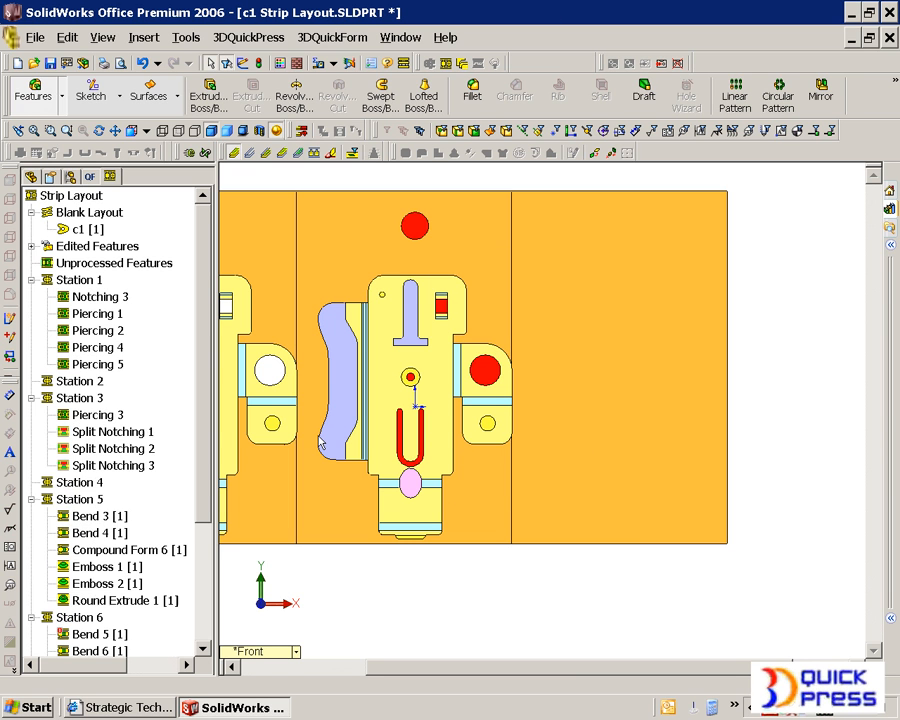
Move Split Notching 1 from Station 3 to Station 2 and Split Notching 3 to Station 4
scroll(319, 436, up, 6)
scroll(321, 434, down, 4)
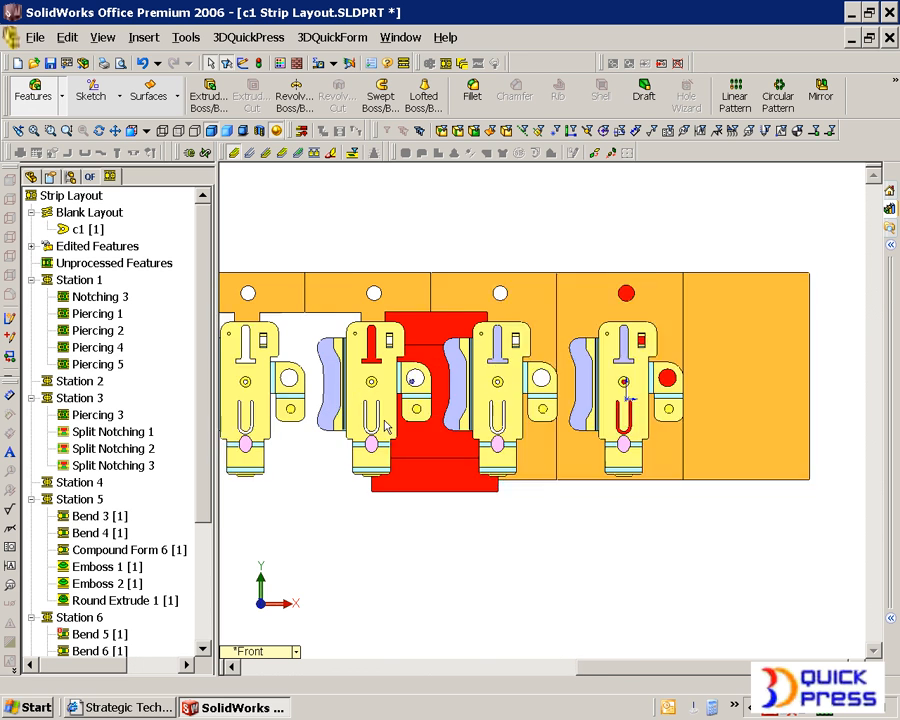
drag(453, 438, 366, 430)
drag(100, 431, 100, 382)
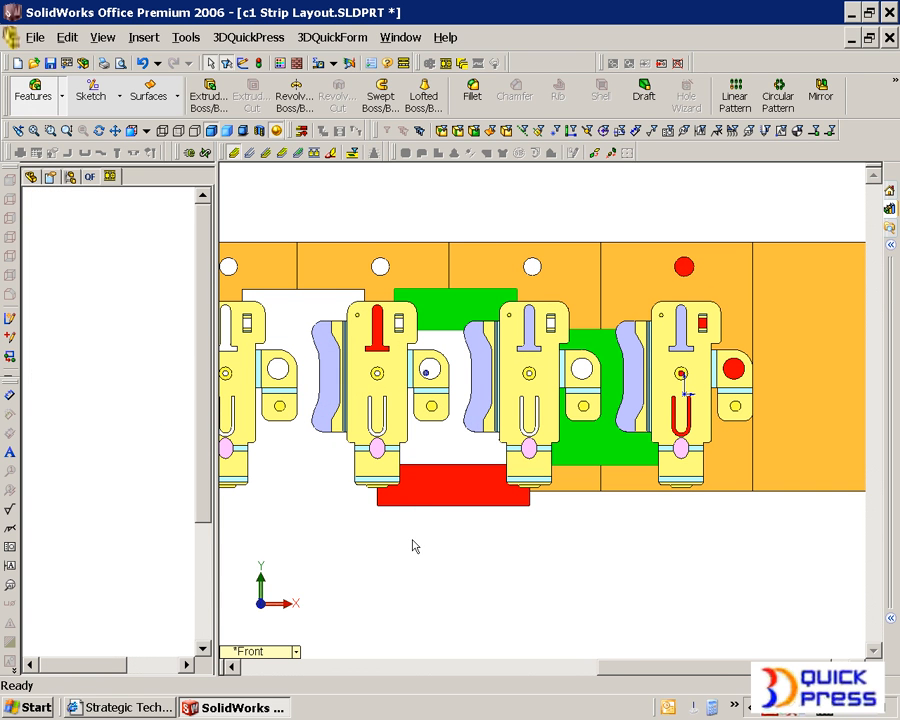
click(440, 488)
drag(112, 465, 100, 481)
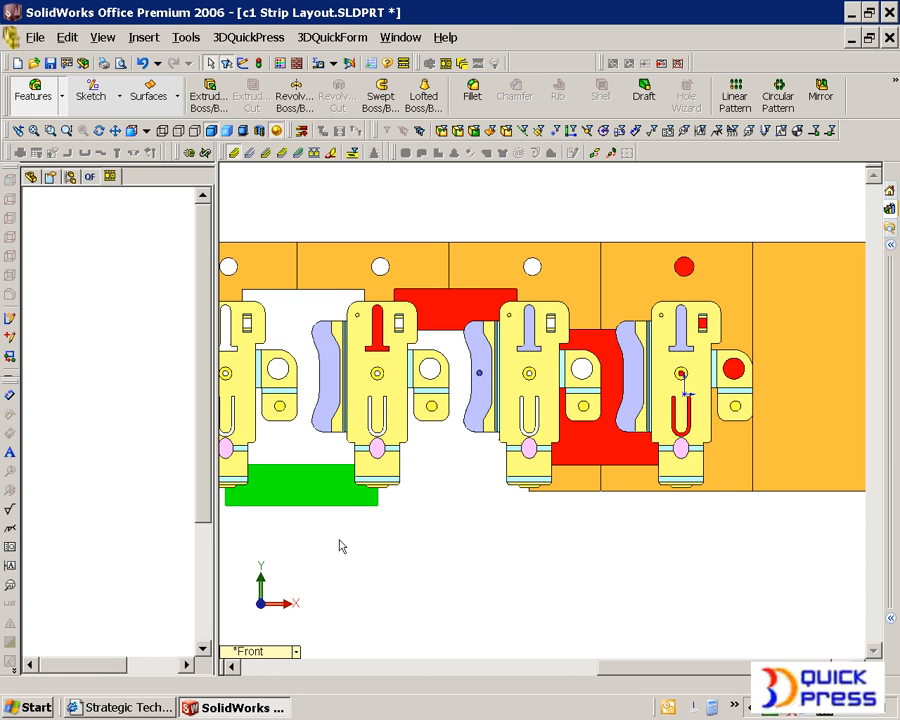
click(399, 556)
Move Piercing 2 and Piercing 4 together from Station 1 to Station 4
scroll(399, 556, up, 6)
scroll(362, 503, up, 2)
middle_drag(361, 450, 341, 367)
scroll(474, 427, down, 8)
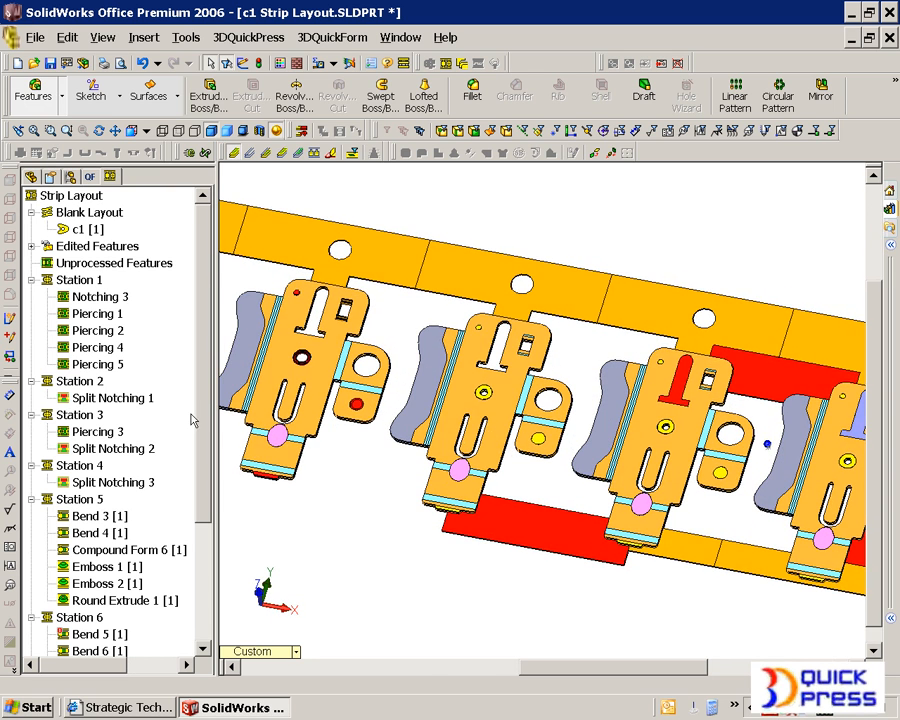
click(97, 329)
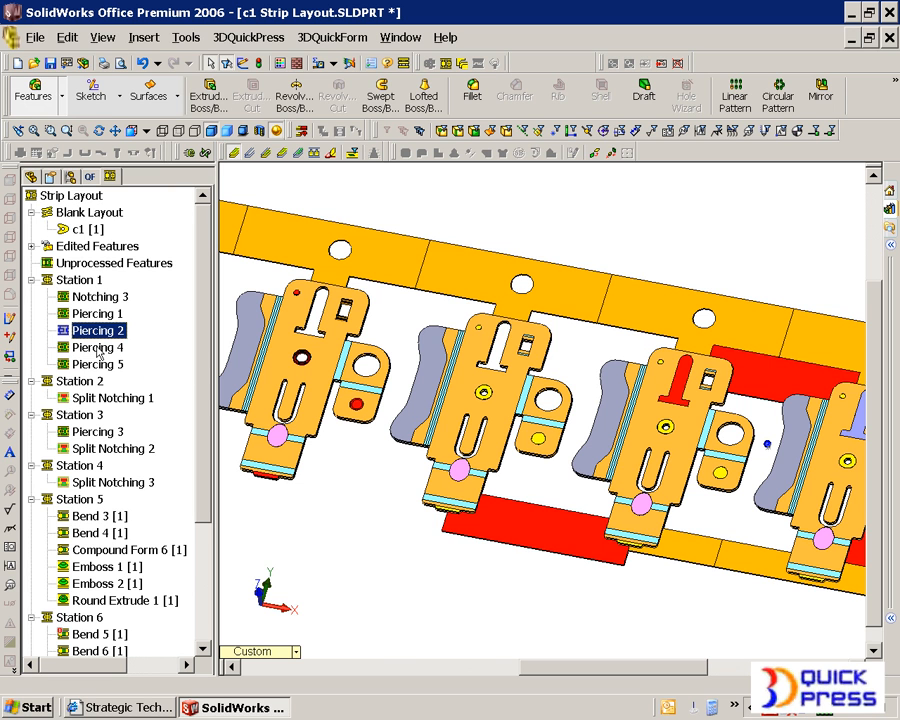
ctrl+click(98, 348)
drag(91, 334, 91, 465)
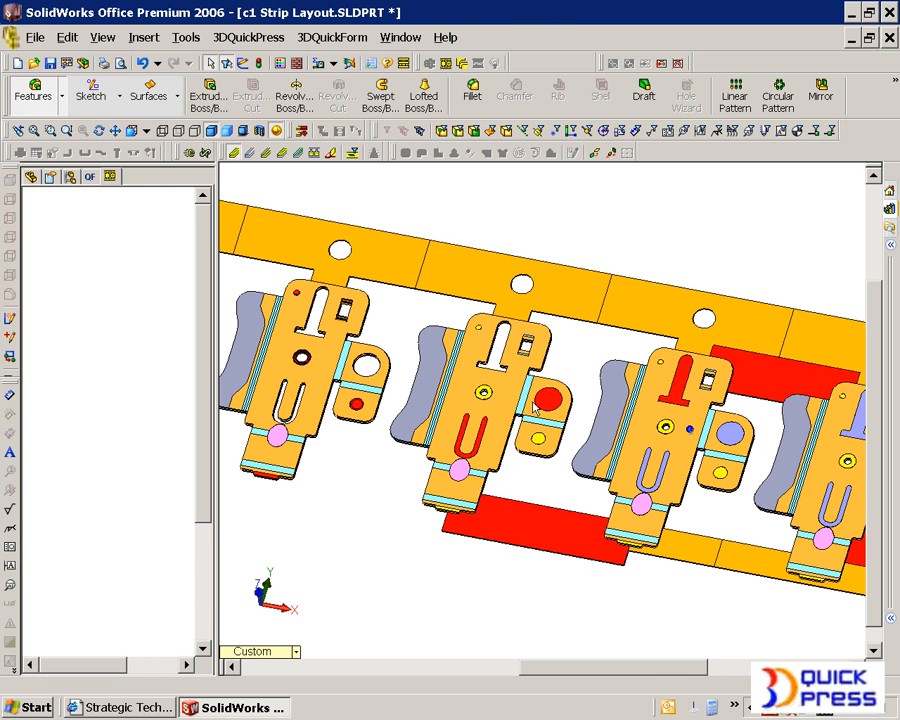
scroll(465, 432, down, 3)
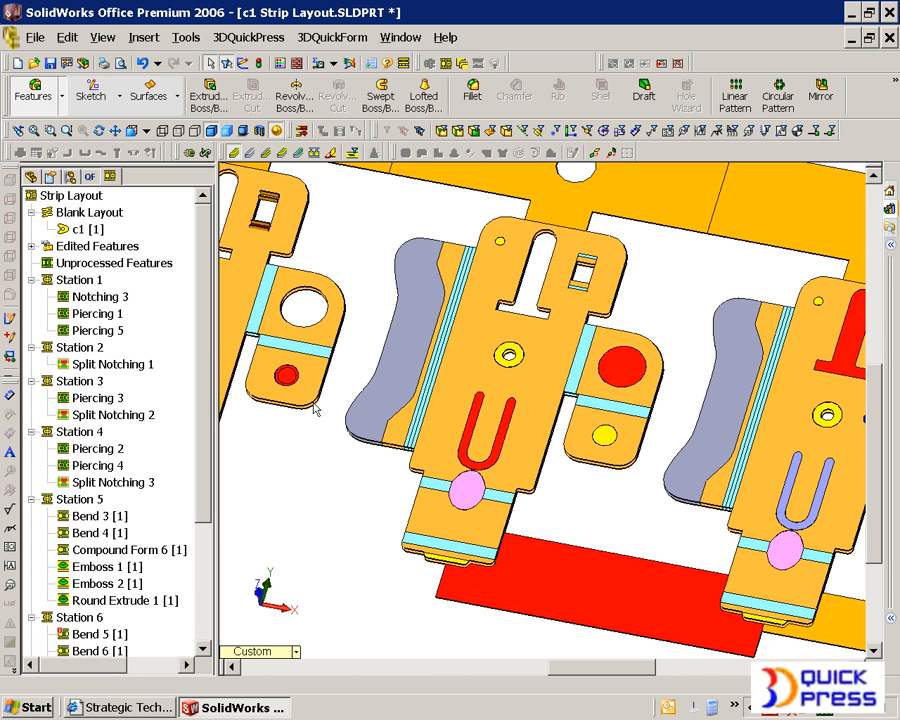
Remove one station from the strip layout, starting at Station 4
right_click(96, 196)
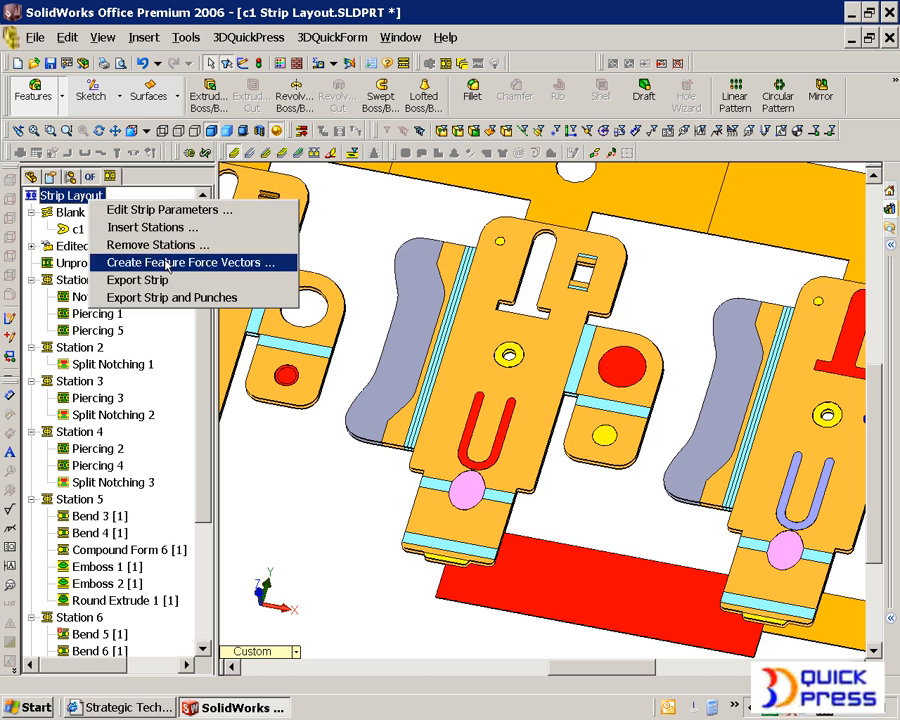
click(135, 243)
drag(105, 291, 33, 285)
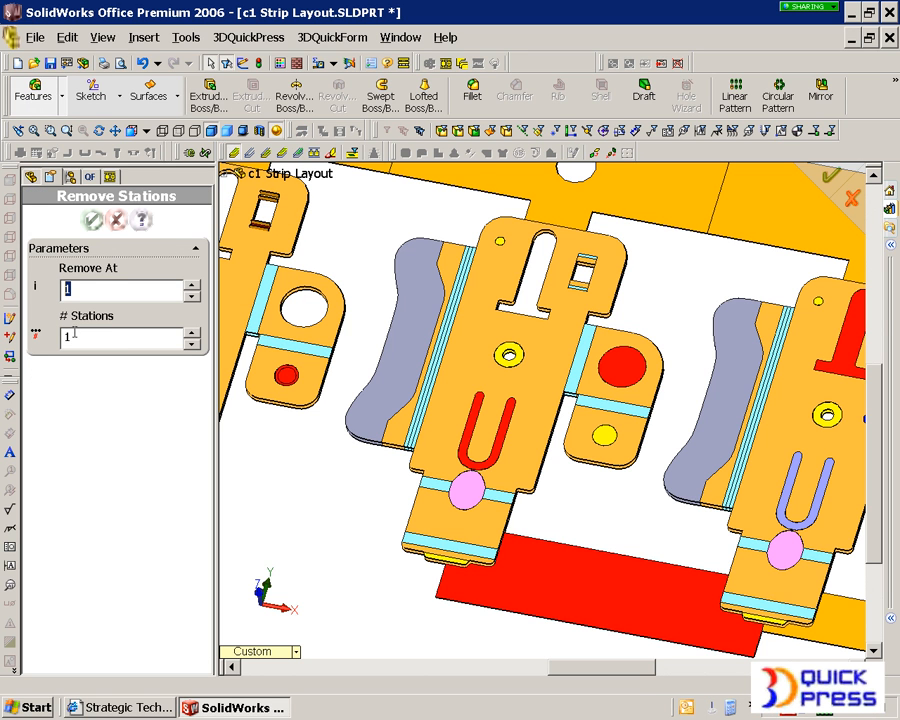
click(461, 376)
text(4)
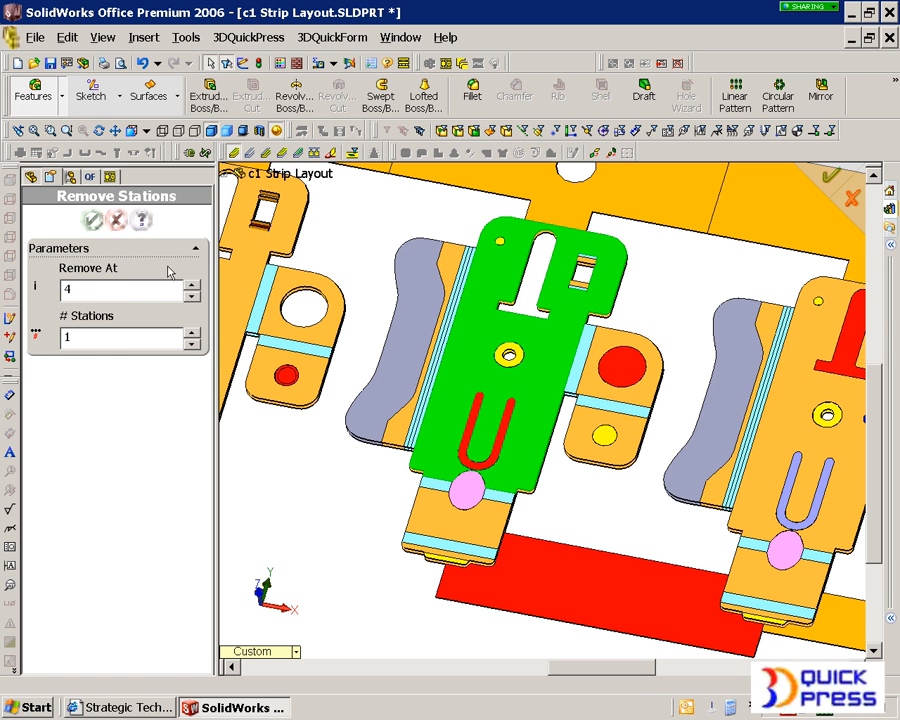
click(90, 221)
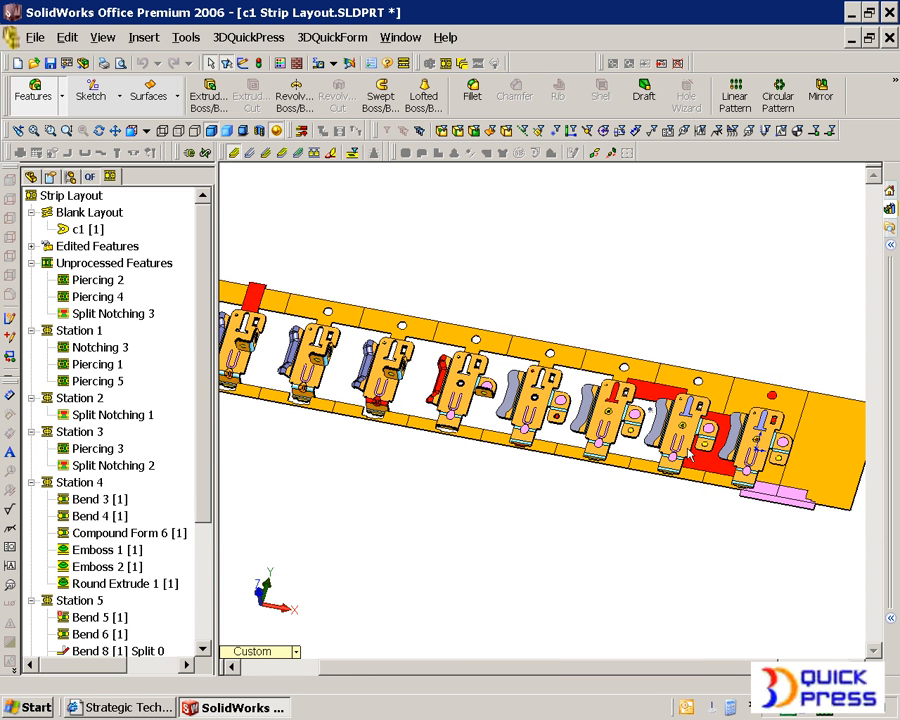
Assign the unprocessed Piercing 2 and Piercing 4 to Station 1 and Split Notching 3 to Station 3
click(113, 284)
ctrl+click(112, 298)
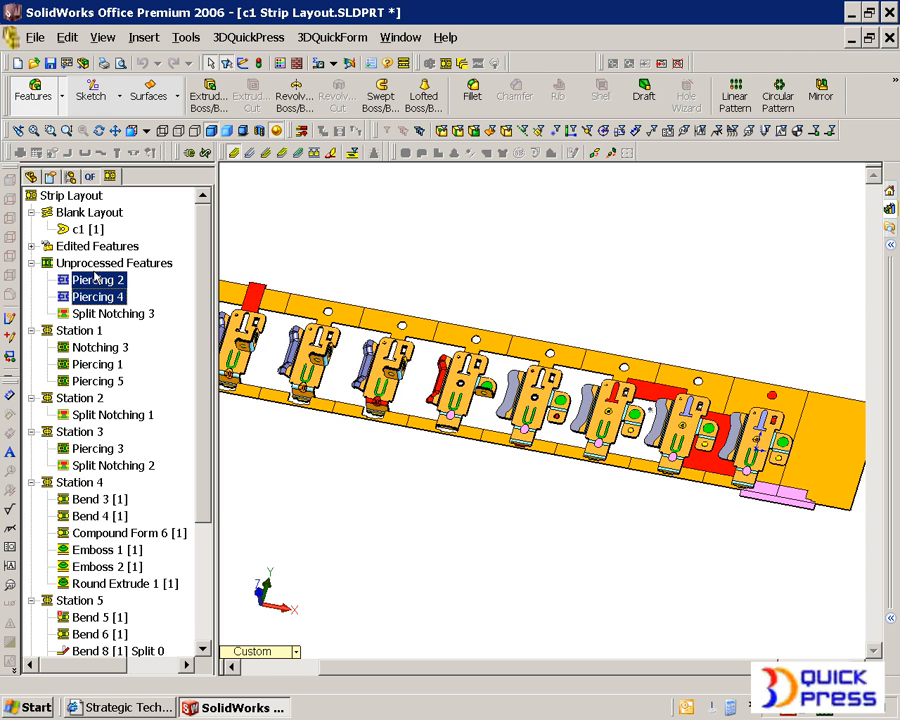
drag(93, 284, 128, 334)
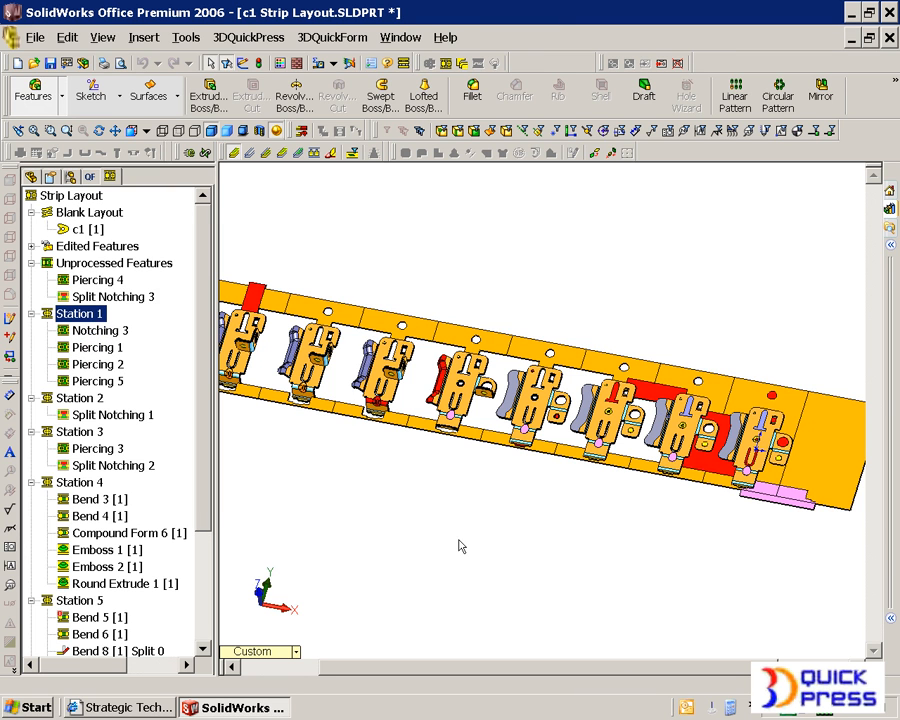
click(777, 499)
drag(97, 277, 85, 437)
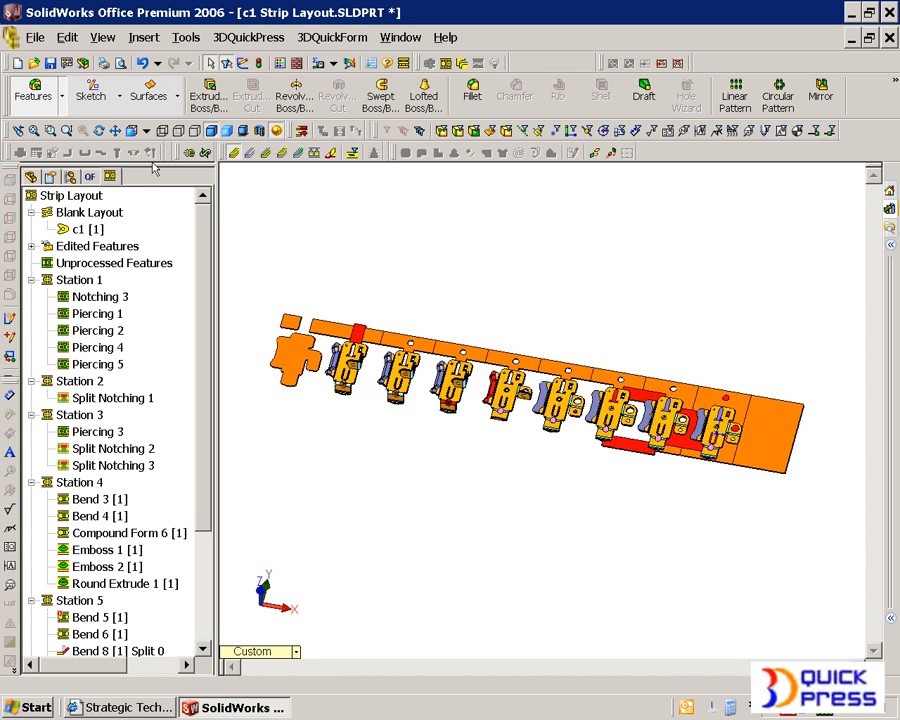
Review the strip layout's custom file properties, such as pitch, material utilization and center of force, and close them without changes
click(35, 37)
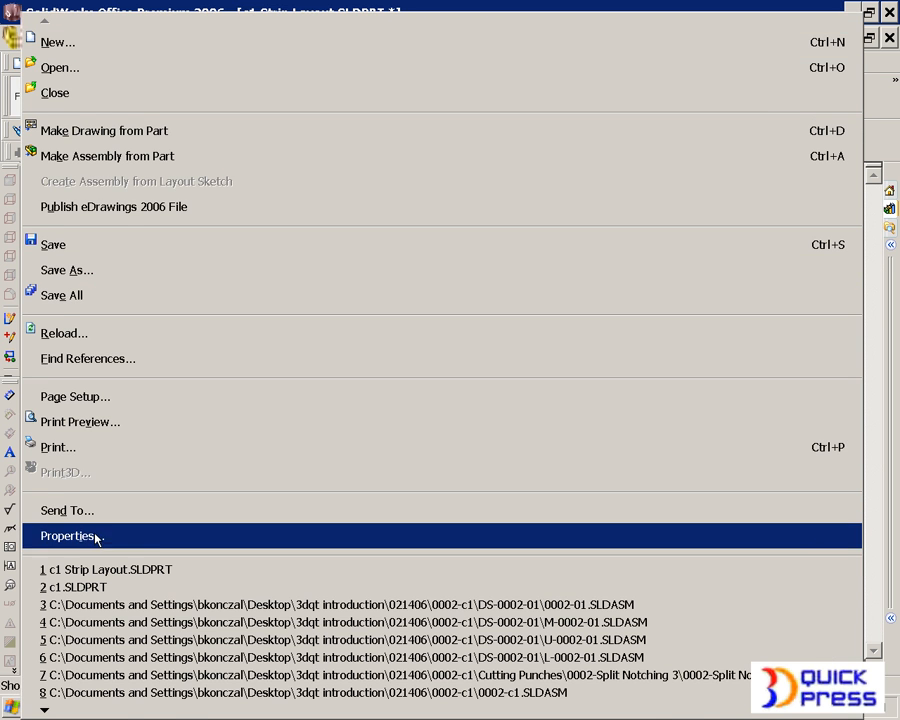
click(96, 536)
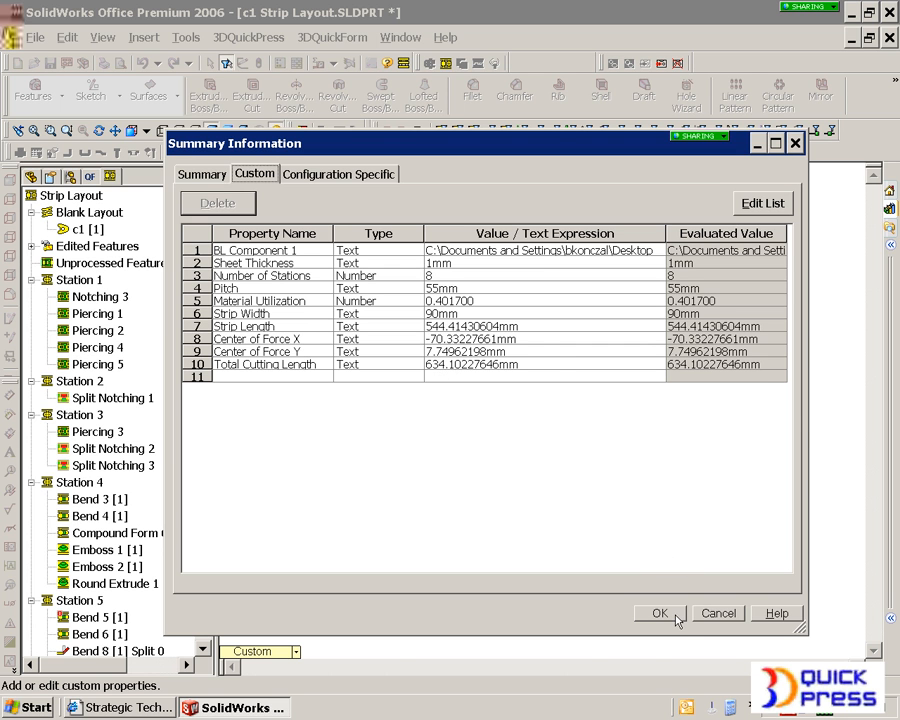
click(716, 614)
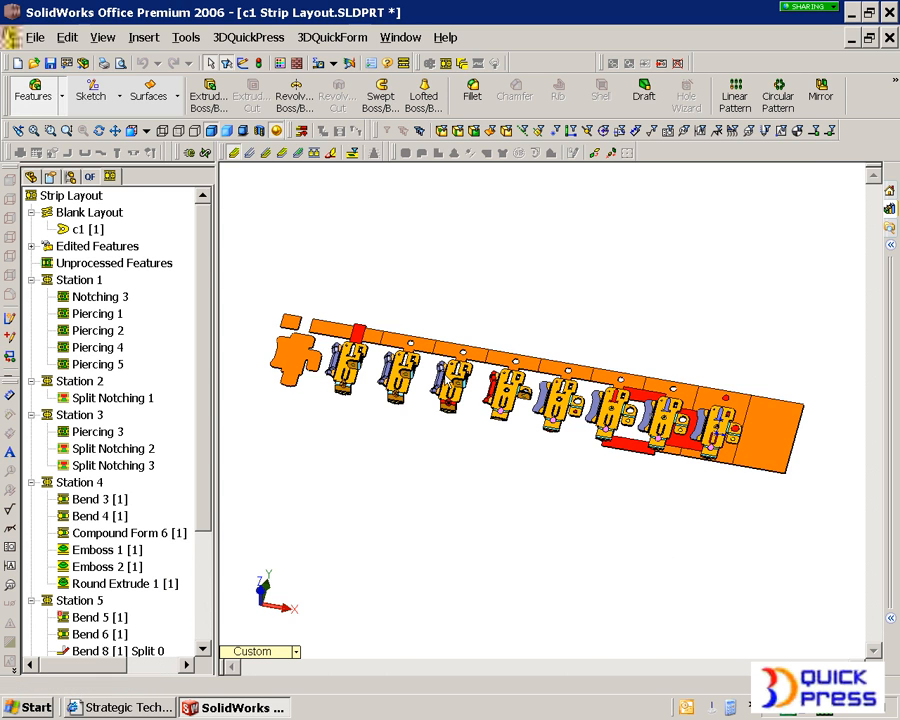
scroll(577, 434, down, 2)
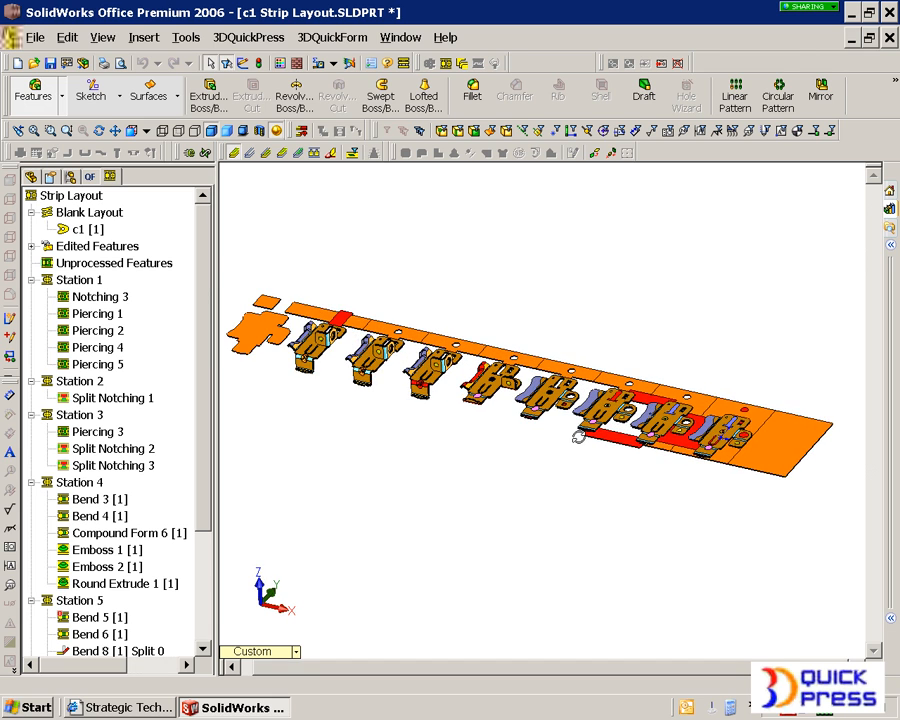